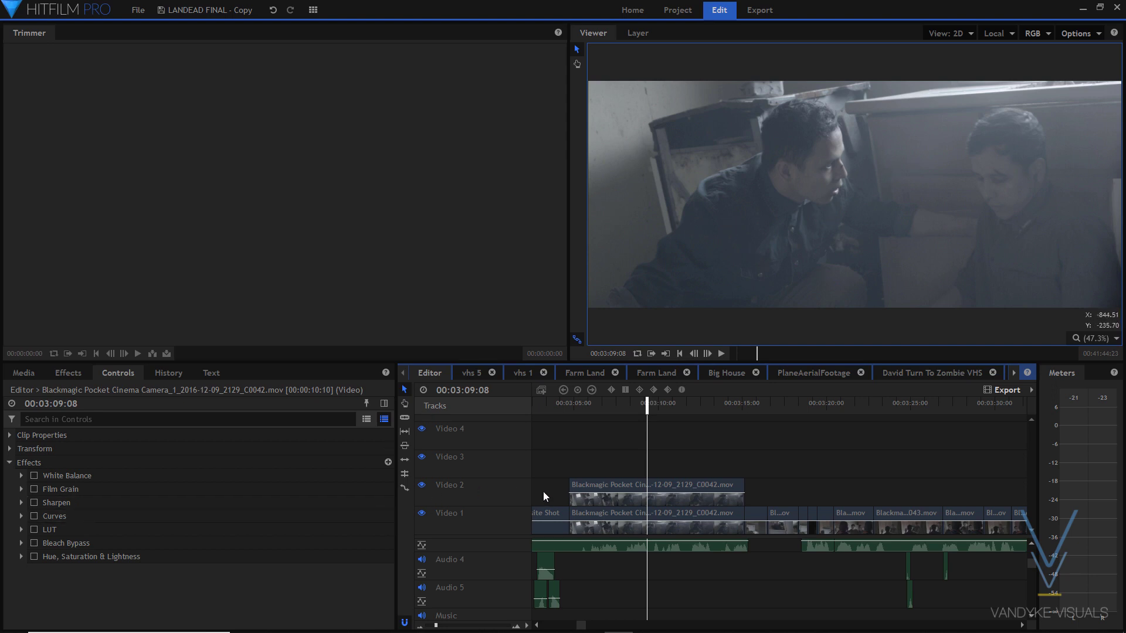
# Compare with the upper track hidden, then select clip C0042 and enable Hue, Saturation & Lightness
pyautogui.click(422, 485)
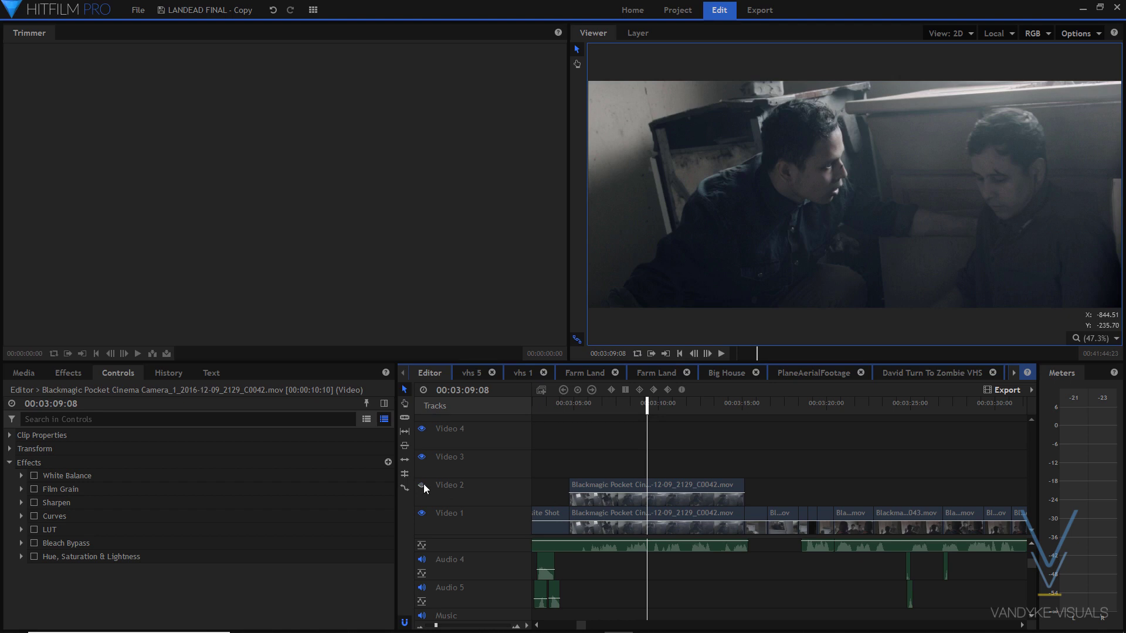
pyautogui.click(422, 485)
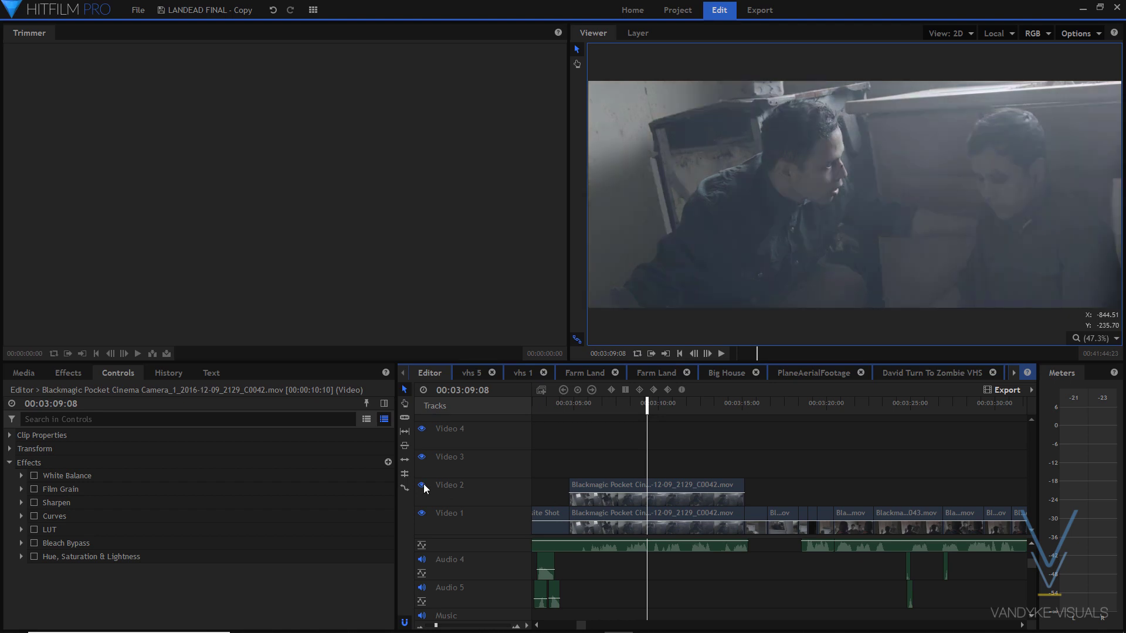
pyautogui.click(586, 484)
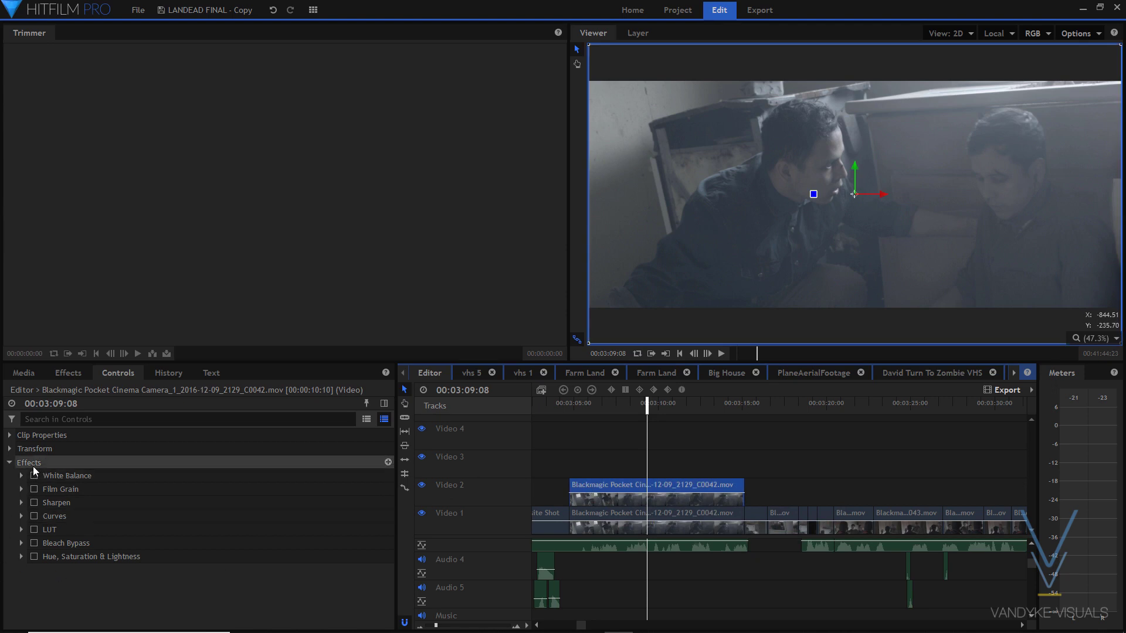
pyautogui.click(33, 558)
pyautogui.click(20, 556)
# Expand the Master and Red settings: master saturation -15, red saturation +15
pyautogui.scroll(-1, 364, 606)
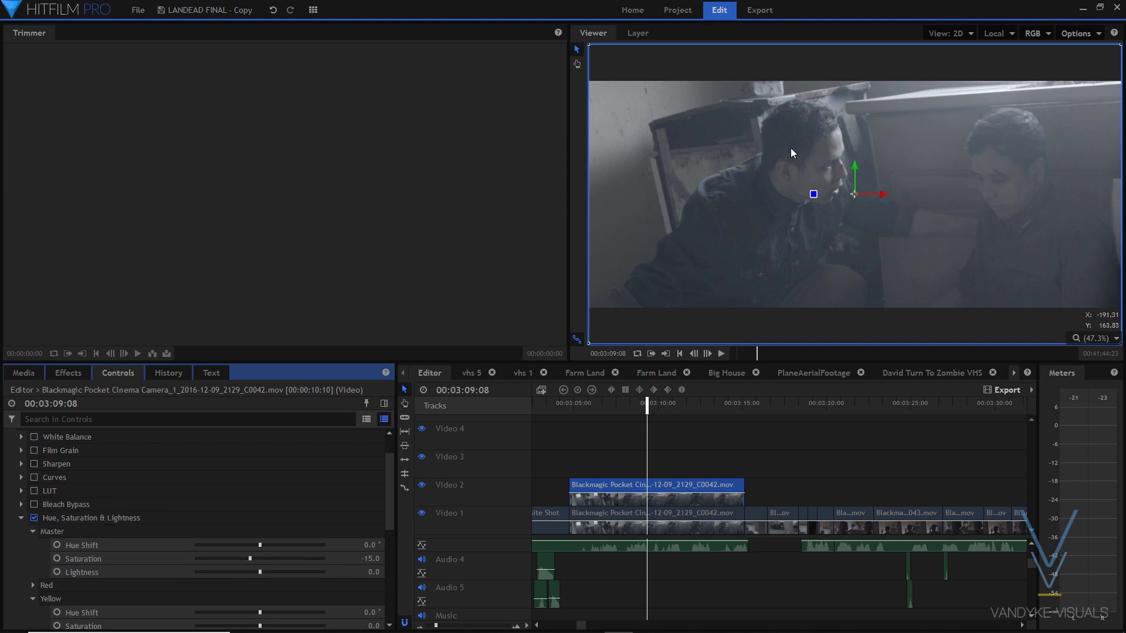
pyautogui.scroll(-2, 288, 527)
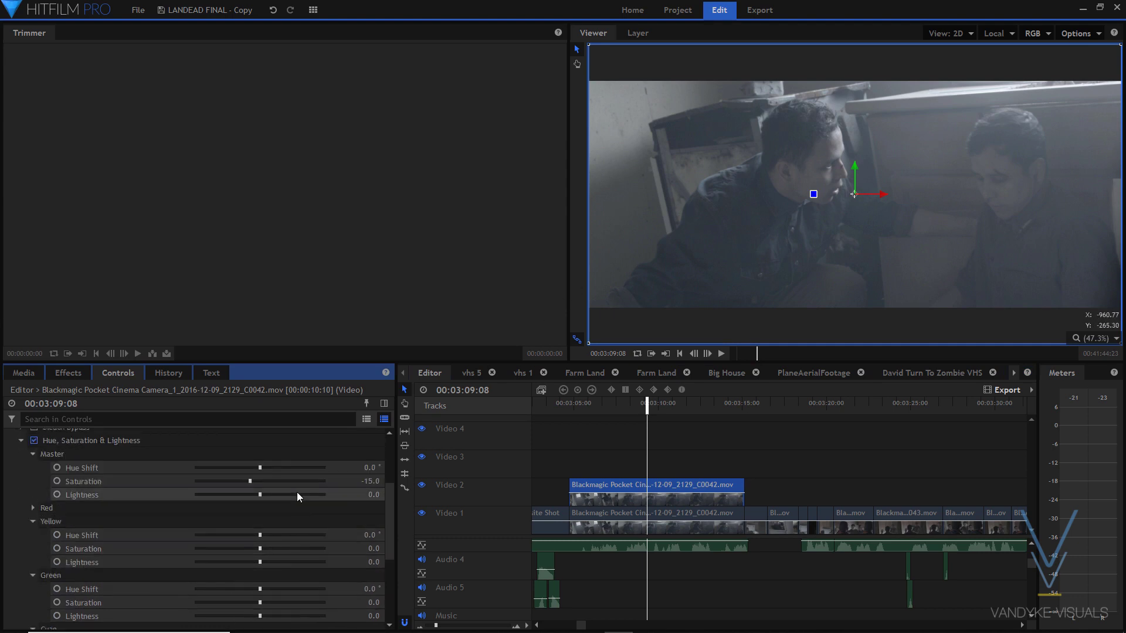
pyautogui.scroll(-1, 297, 491)
pyautogui.scroll(2, 157, 513)
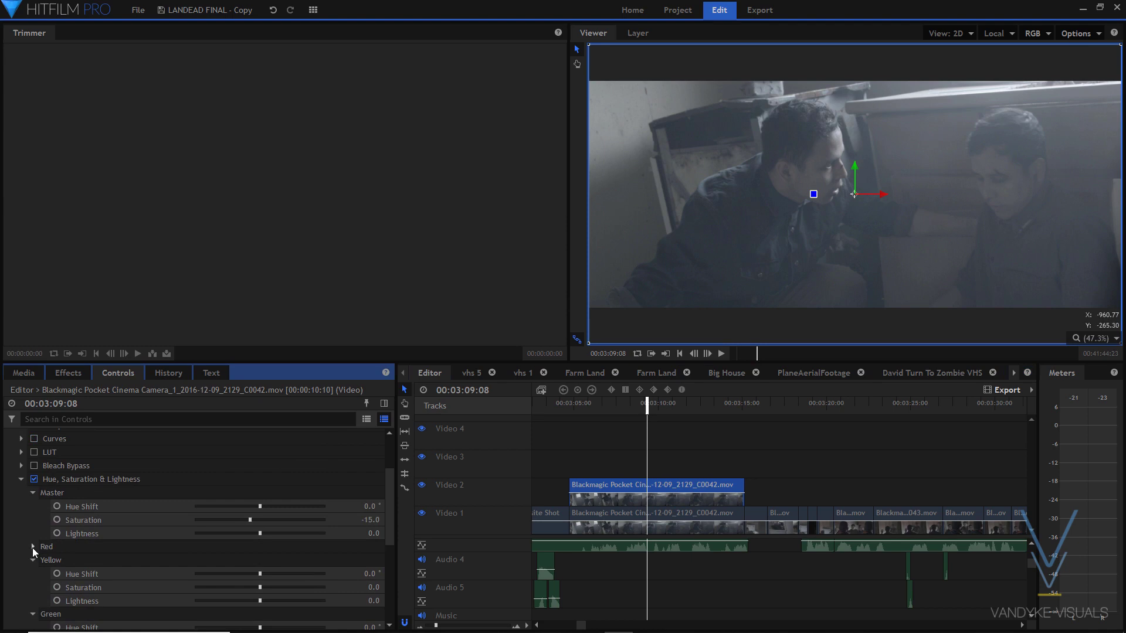
pyautogui.click(33, 547)
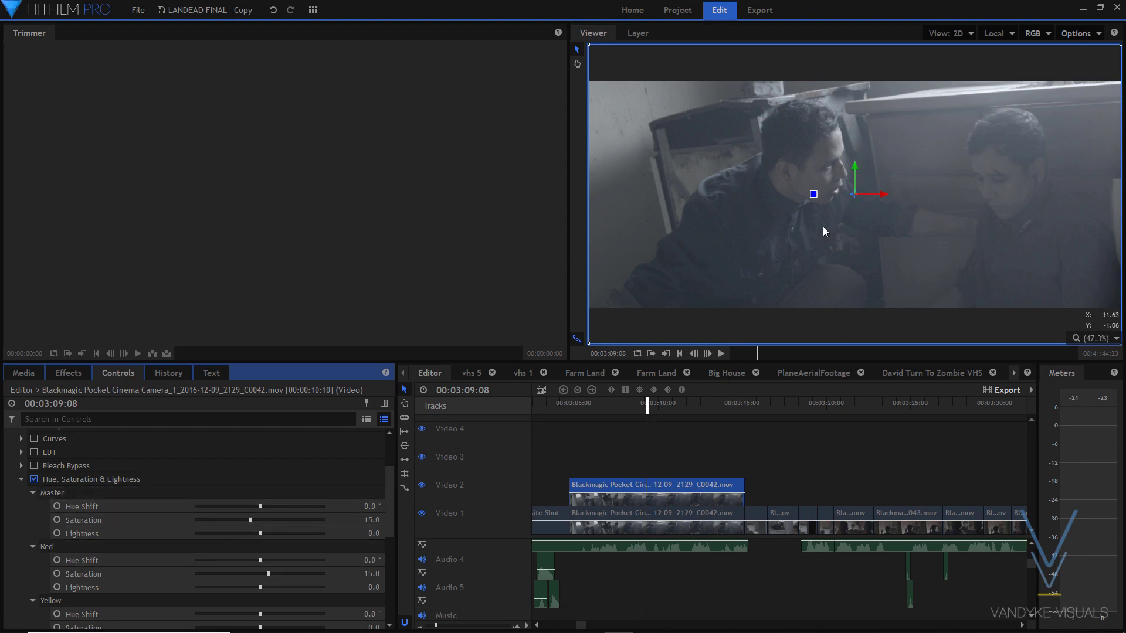
# Compare the shot with the saturation adjustment off and on, then set the viewer to Scale to Fit
pyautogui.click(33, 480)
pyautogui.scroll(5, 788, 218)
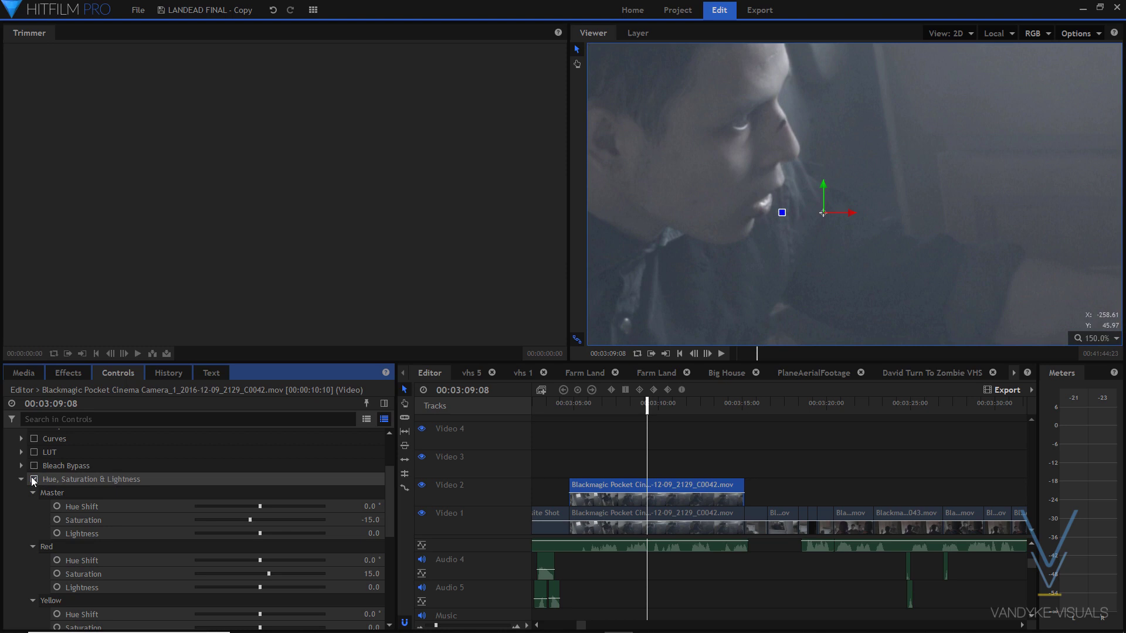
pyautogui.click(33, 480)
pyautogui.click(1094, 338)
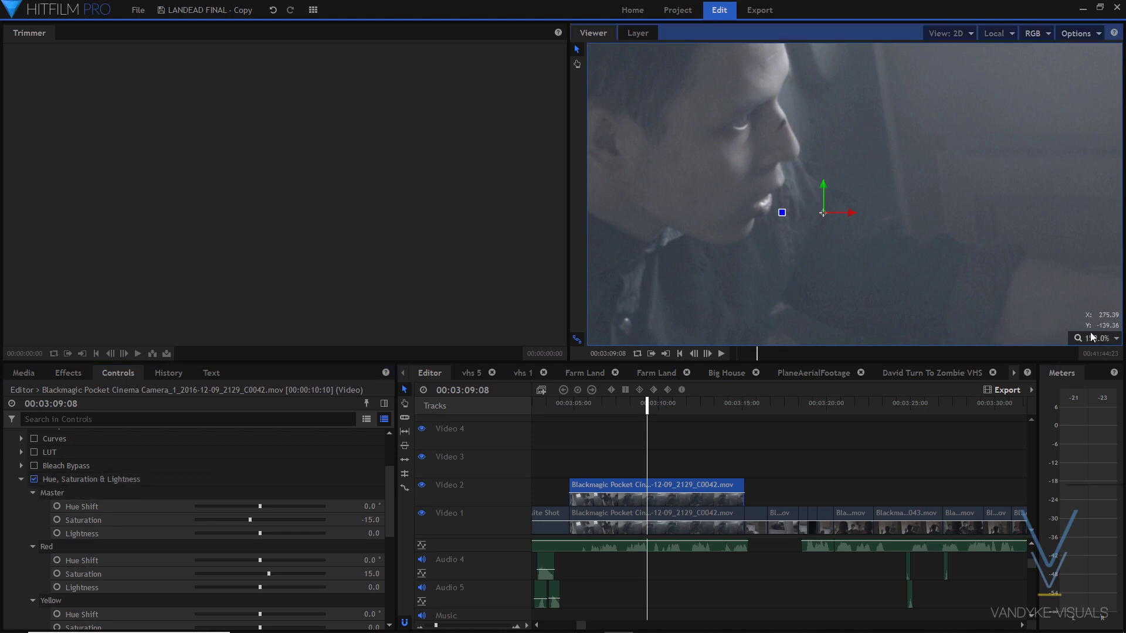
pyautogui.click(1081, 476)
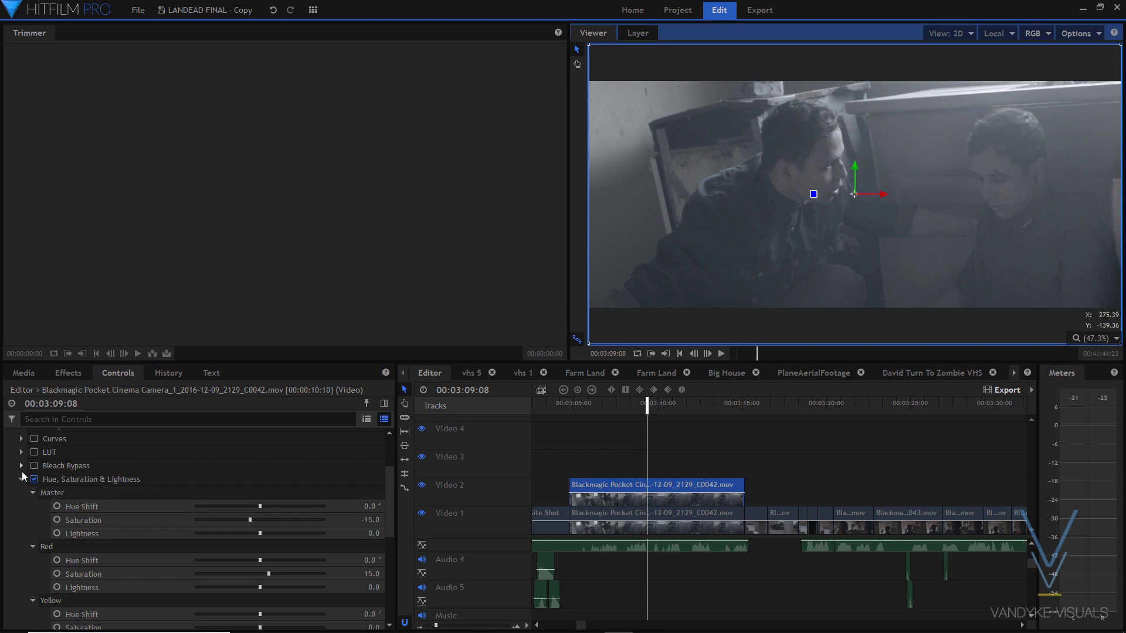
# Enable Bleach Bypass at 60% Amount on C0042, comparing the shot with it on and off
pyautogui.click(21, 480)
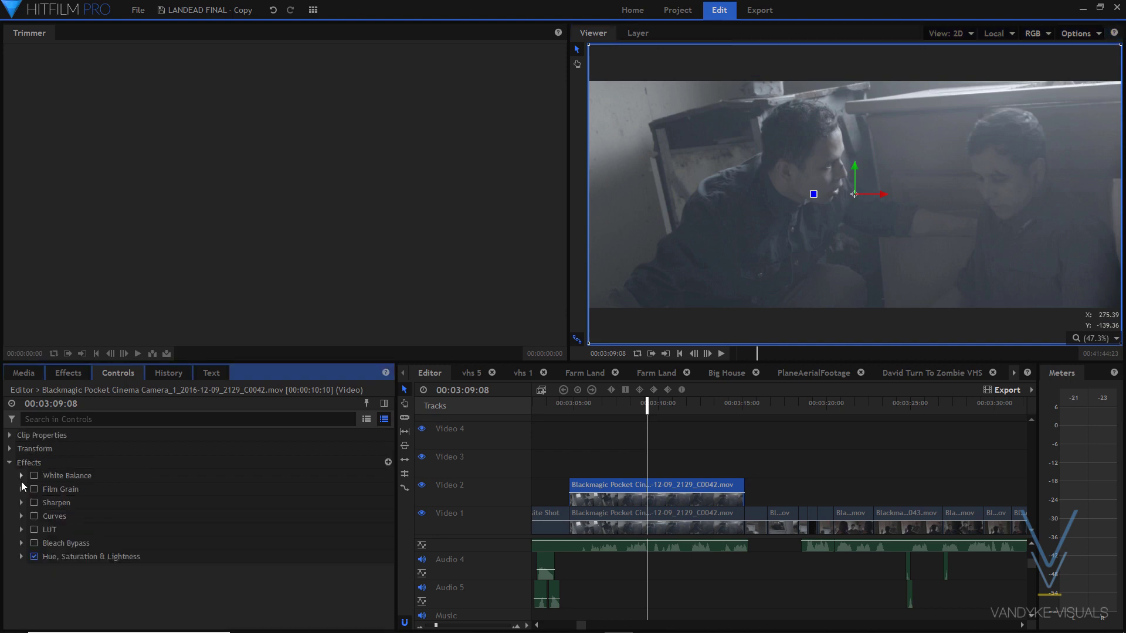
pyautogui.click(33, 544)
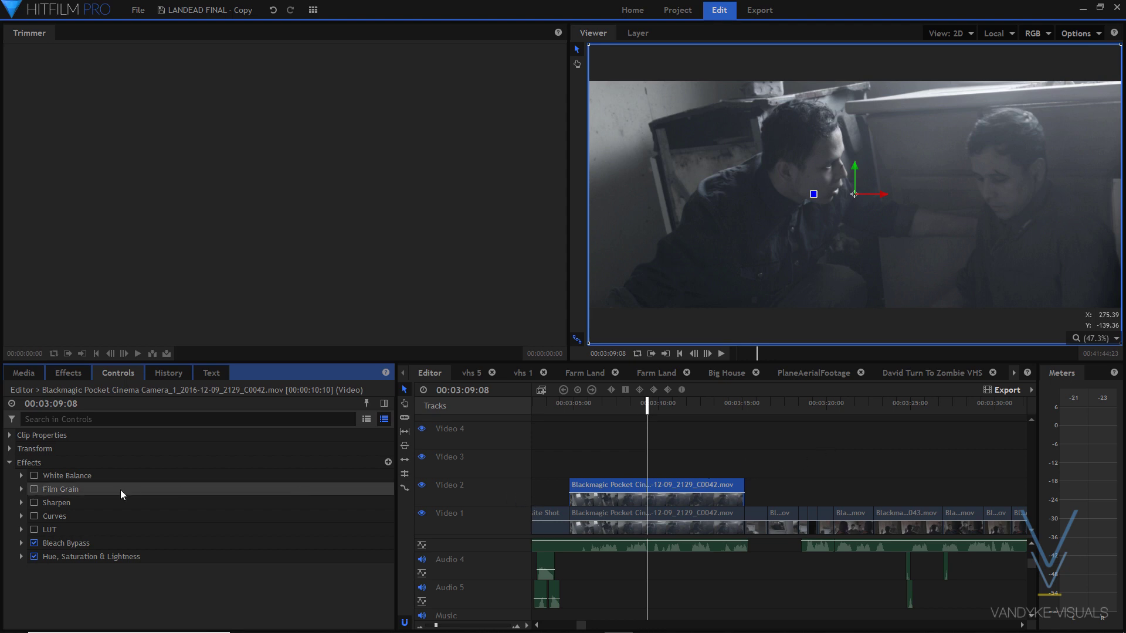
pyautogui.click(21, 543)
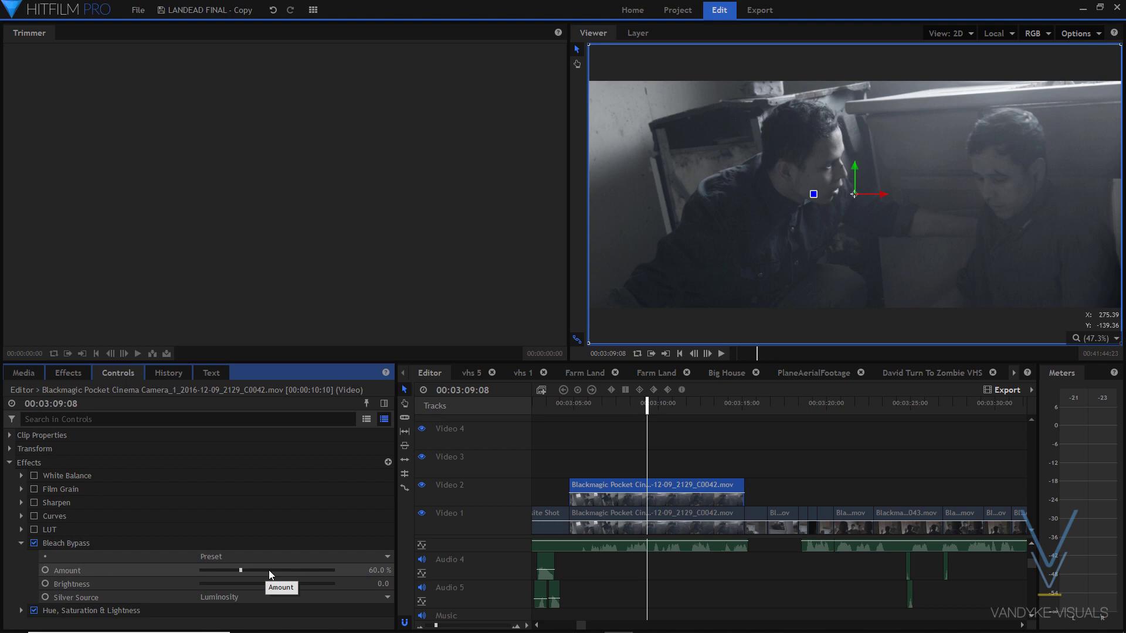
pyautogui.click(34, 543)
pyautogui.click(33, 543)
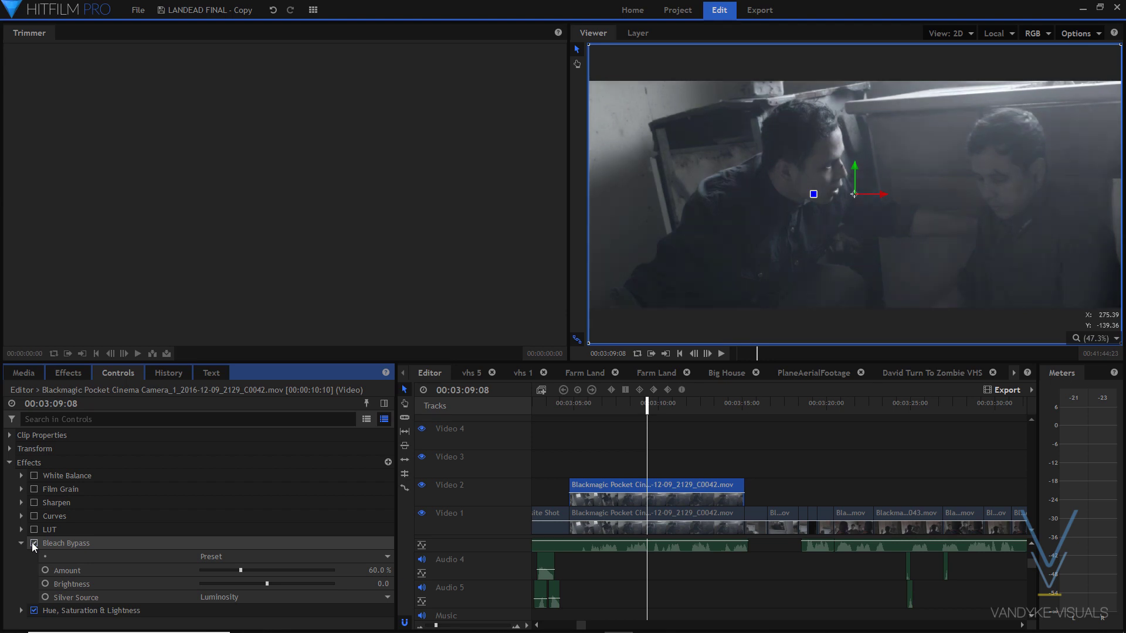
pyautogui.click(33, 543)
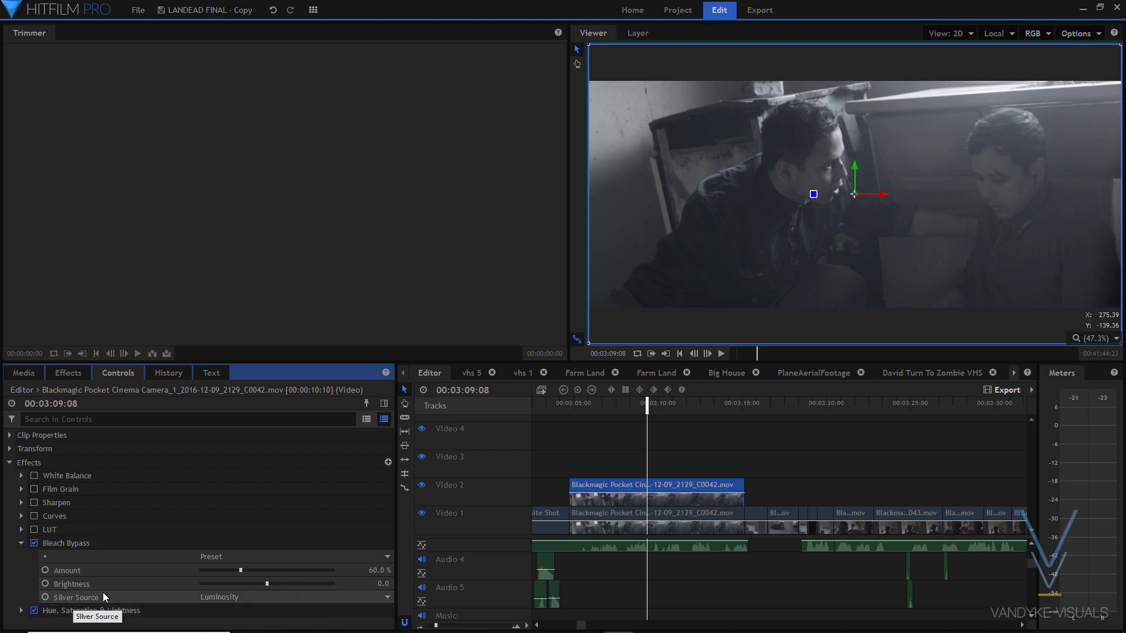
pyautogui.click(22, 542)
# Enable the LUT effect and confirm it loads 'Walking Dead - LOG.cube'
pyautogui.click(70, 530)
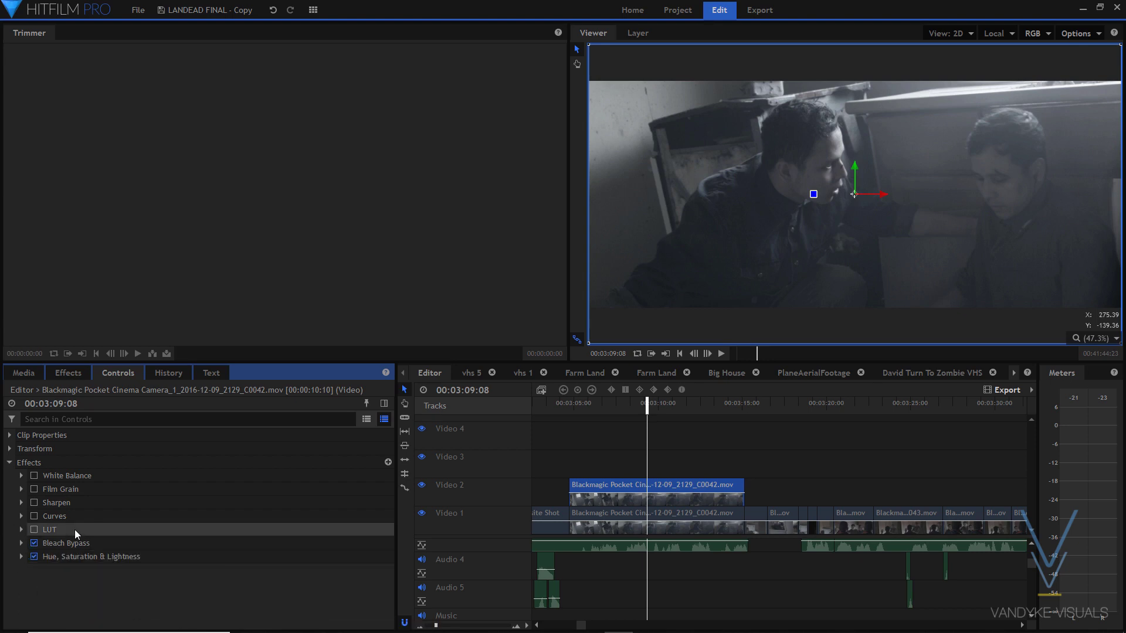
pyautogui.click(21, 530)
pyautogui.click(34, 530)
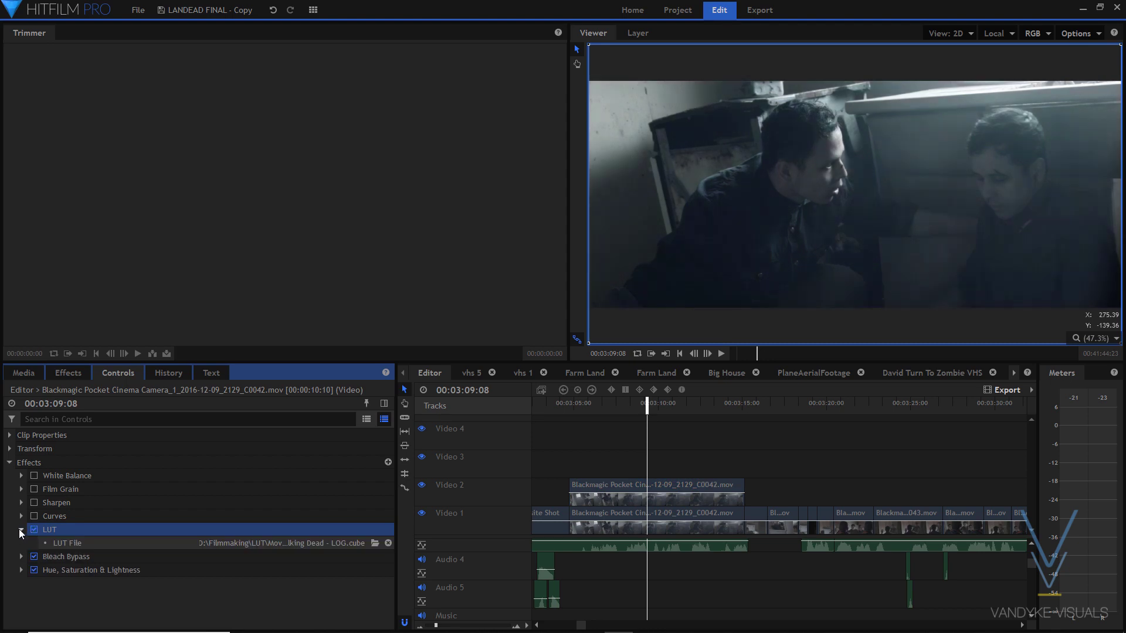
pyautogui.click(21, 530)
pyautogui.click(34, 530)
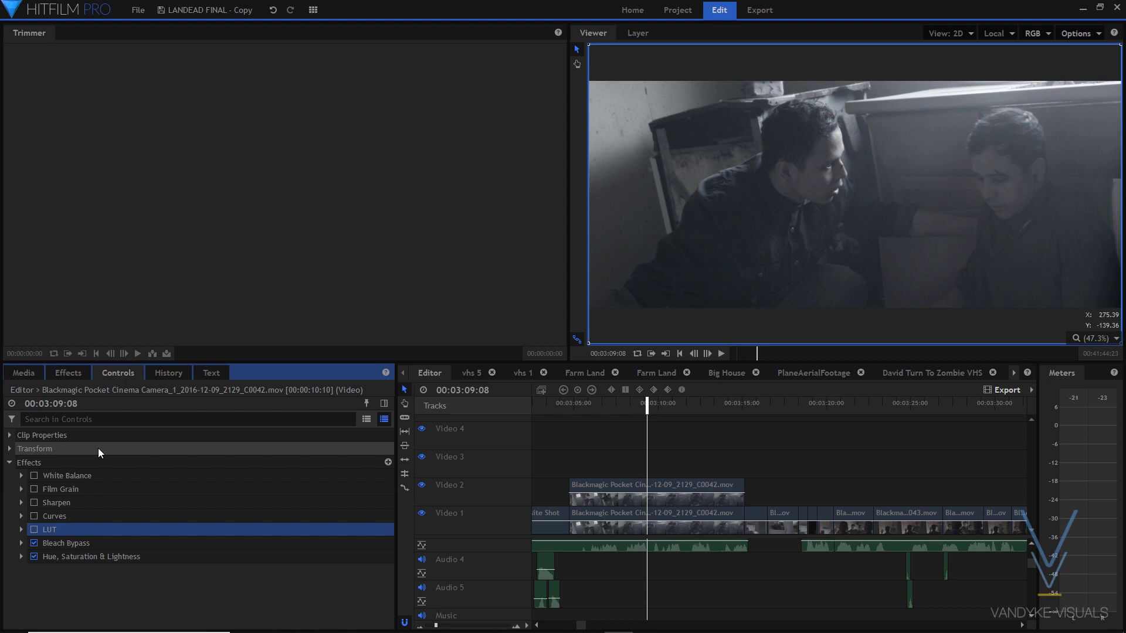
pyautogui.click(21, 529)
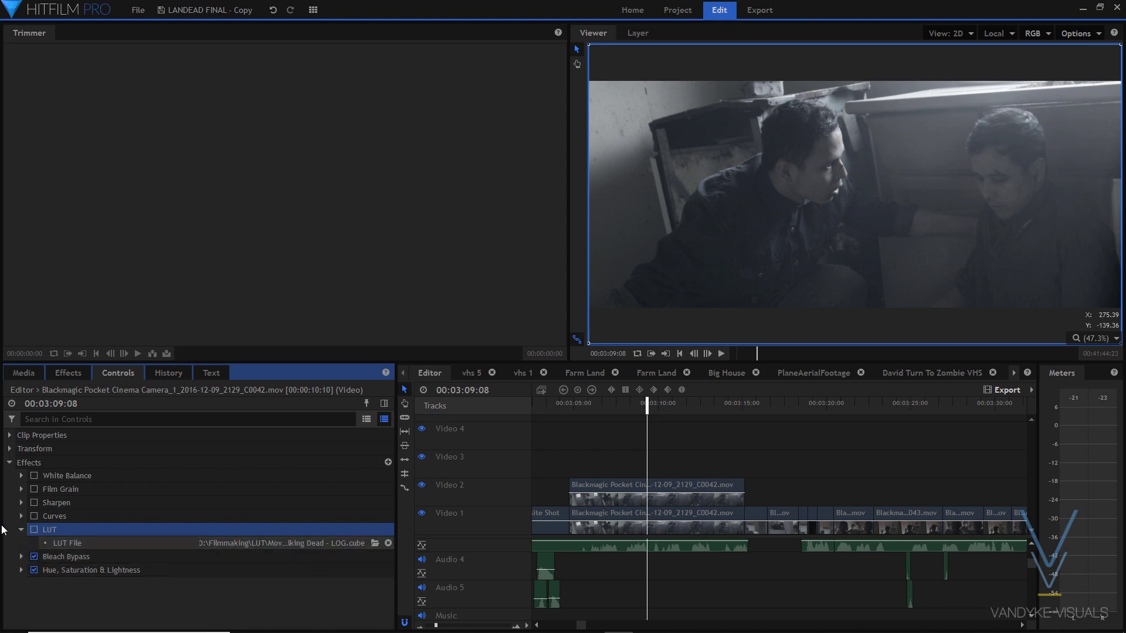
pyautogui.click(34, 529)
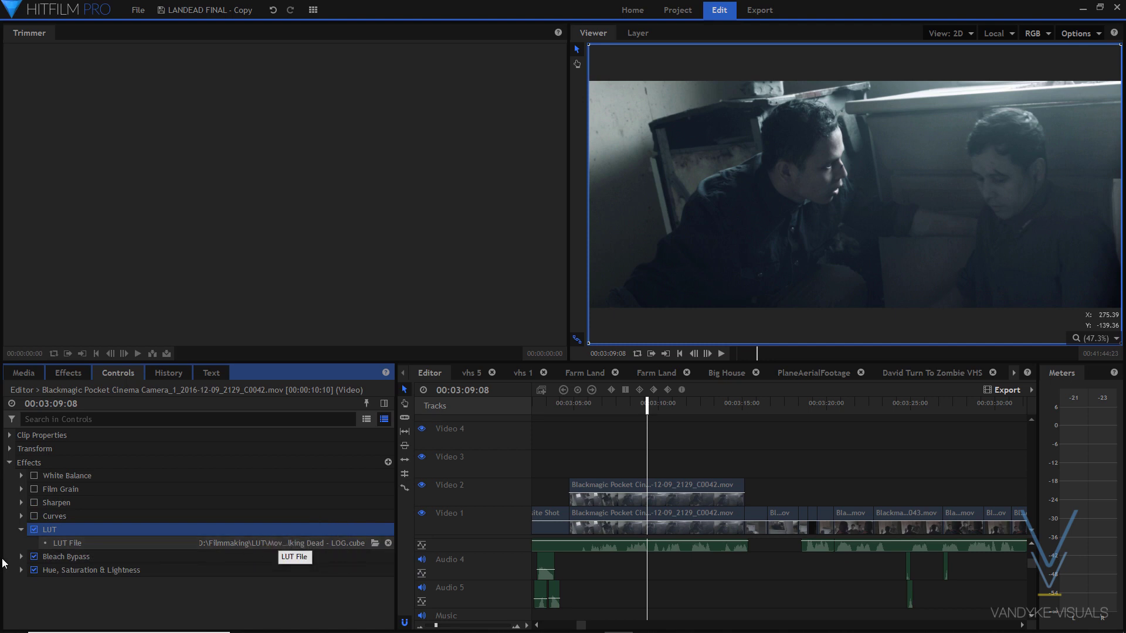
# Compare the darker teal LUT grade on and off, leaving the LUT switched on
pyautogui.click(21, 529)
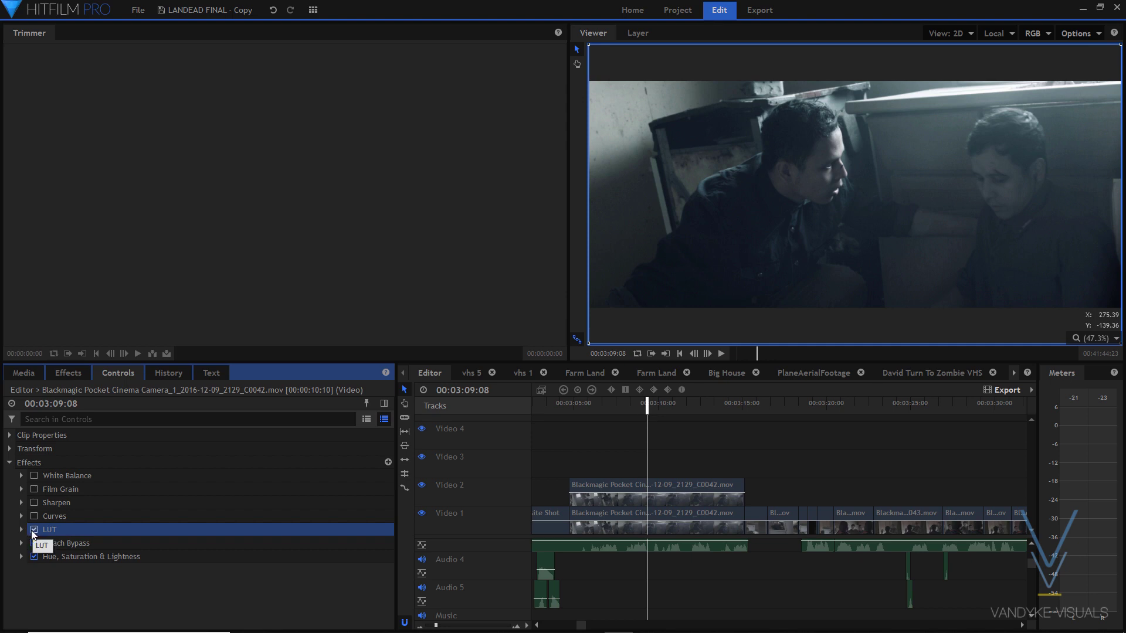
pyautogui.click(34, 530)
pyautogui.click(33, 530)
pyautogui.click(22, 530)
pyautogui.click(38, 533)
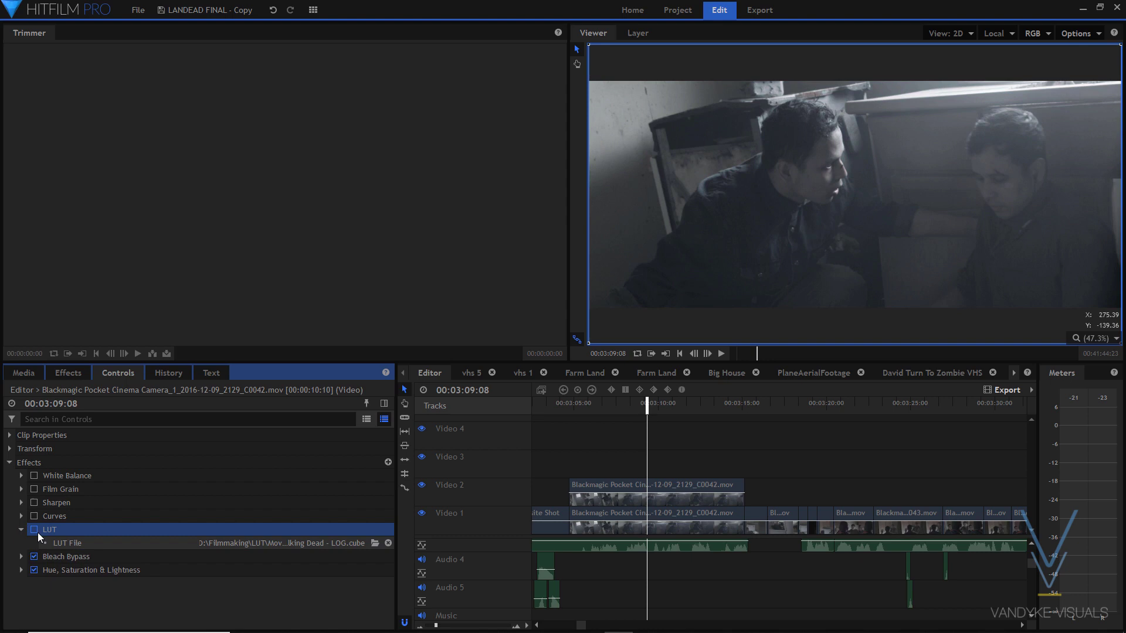
pyautogui.click(38, 532)
pyautogui.click(22, 530)
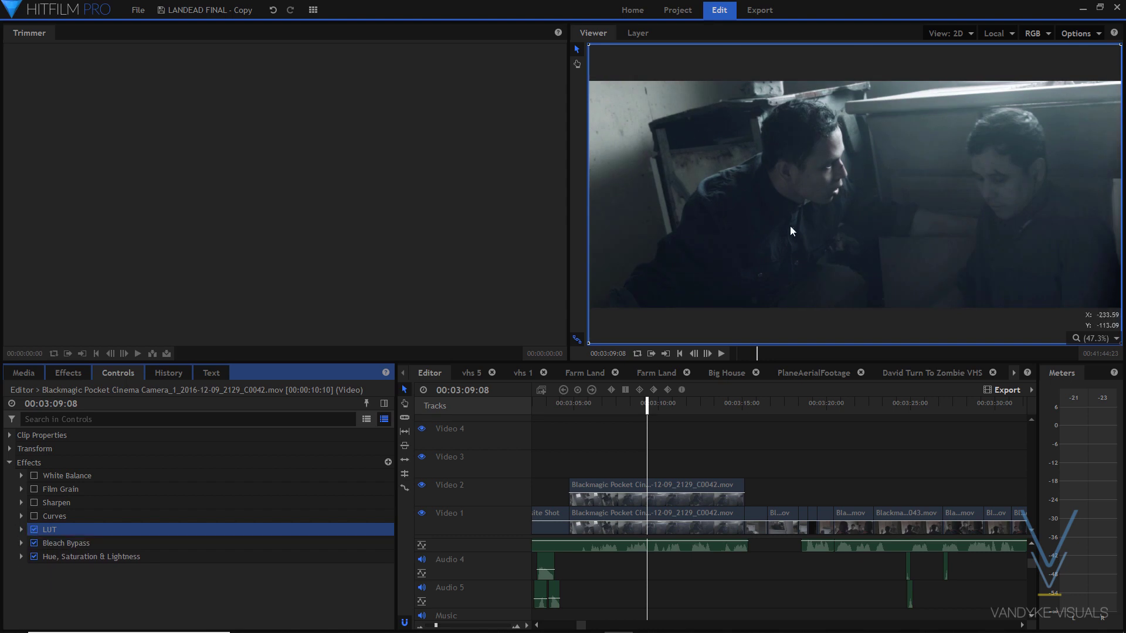
# Select Curves and view the raw shot without Bleach Bypass and saturation, then restore them and the LUT
pyautogui.click(20, 516)
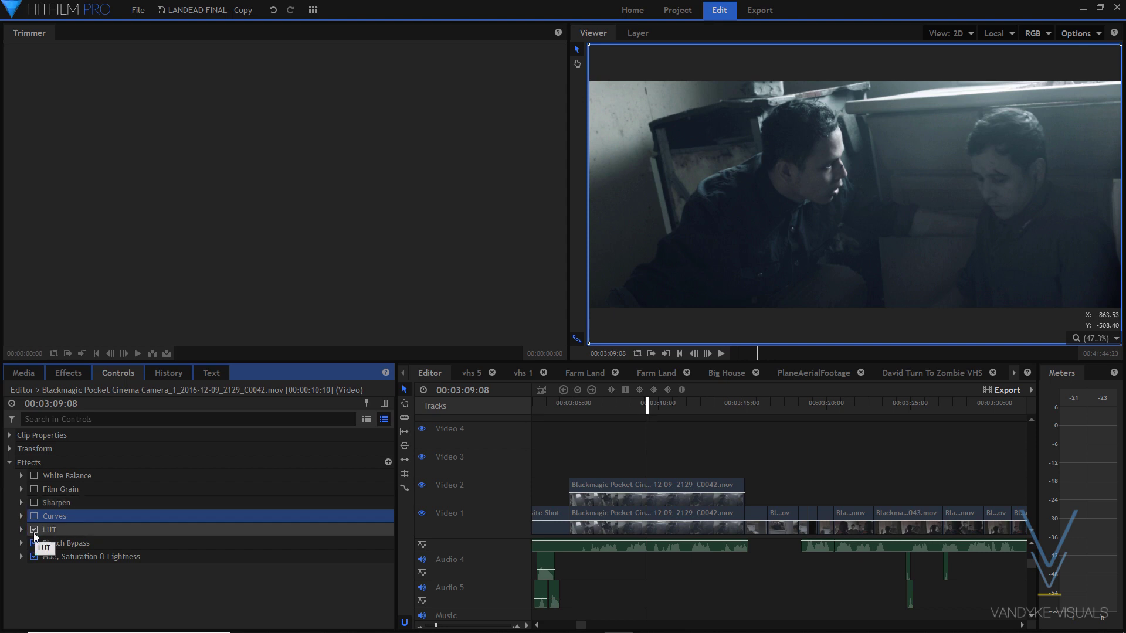
pyautogui.moveTo(47, 516); pyautogui.dragTo(43, 530)
pyautogui.click(34, 543)
pyautogui.click(34, 557)
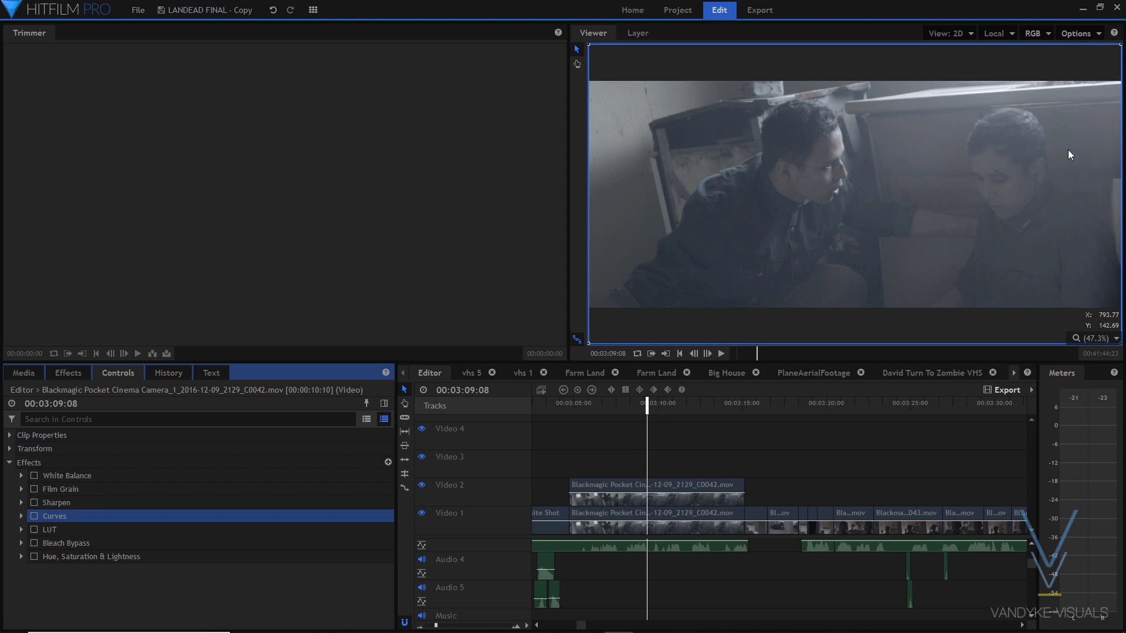
pyautogui.click(34, 556)
pyautogui.click(34, 543)
pyautogui.click(34, 530)
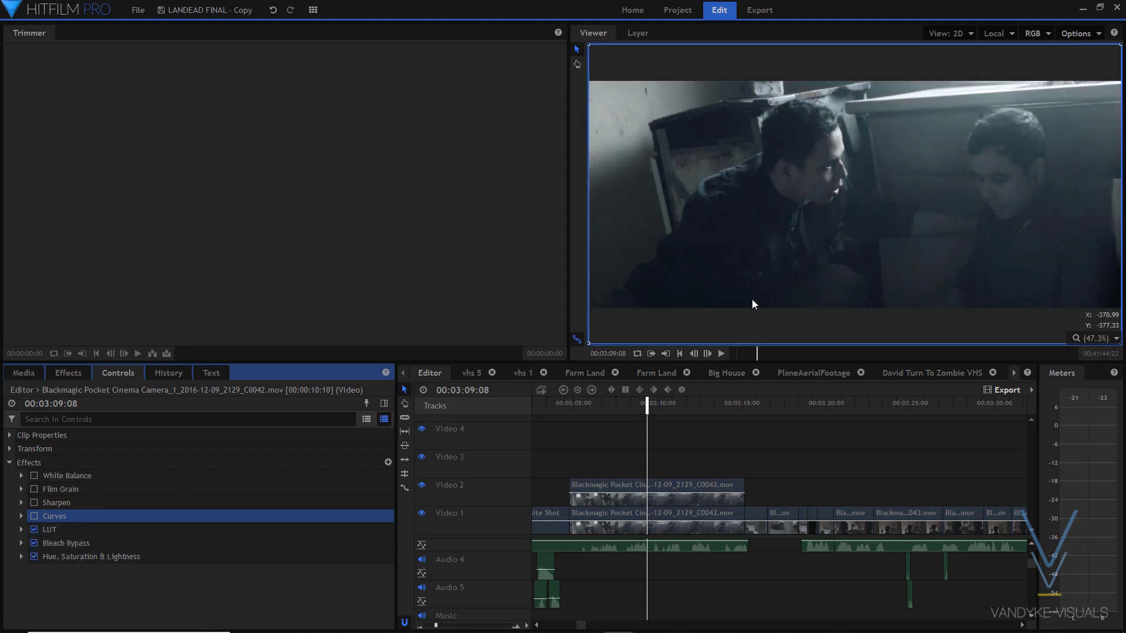
# Expand and enable Curves, showing the RGB curve that pulls down the highlights
pyautogui.click(29, 516)
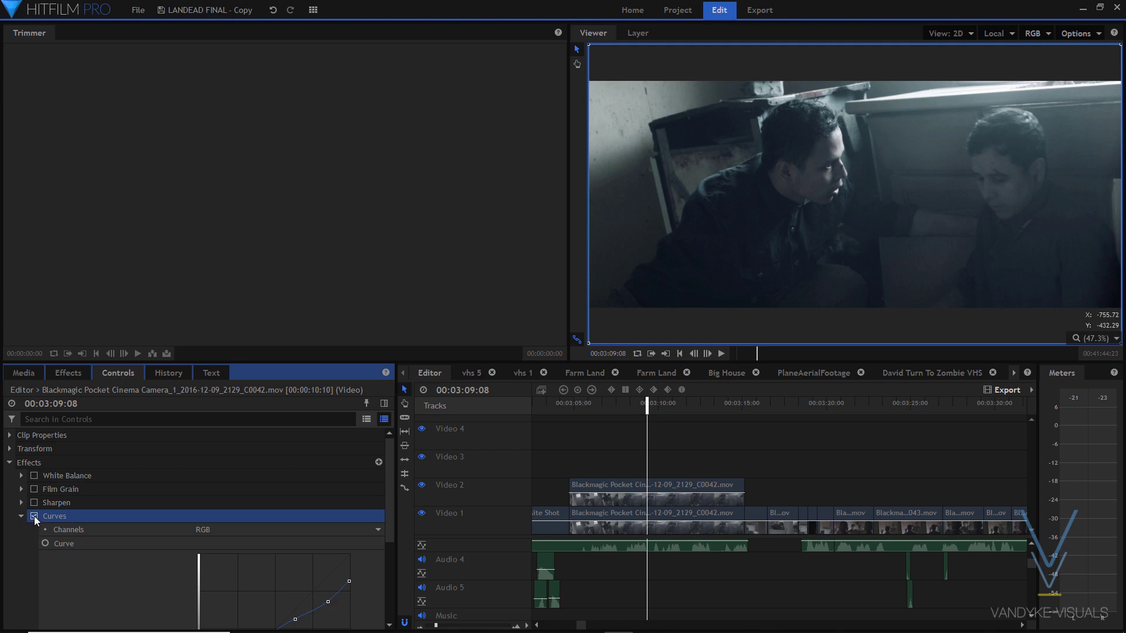
pyautogui.click(34, 516)
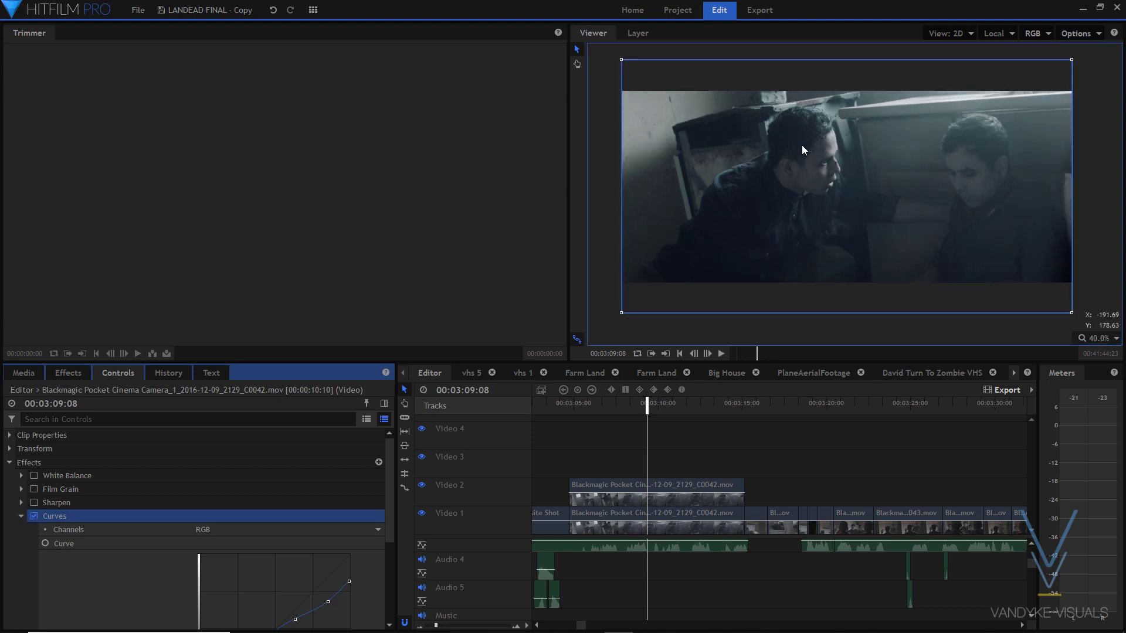
pyautogui.scroll(5, 801, 146)
pyautogui.scroll(-2, 878, 96)
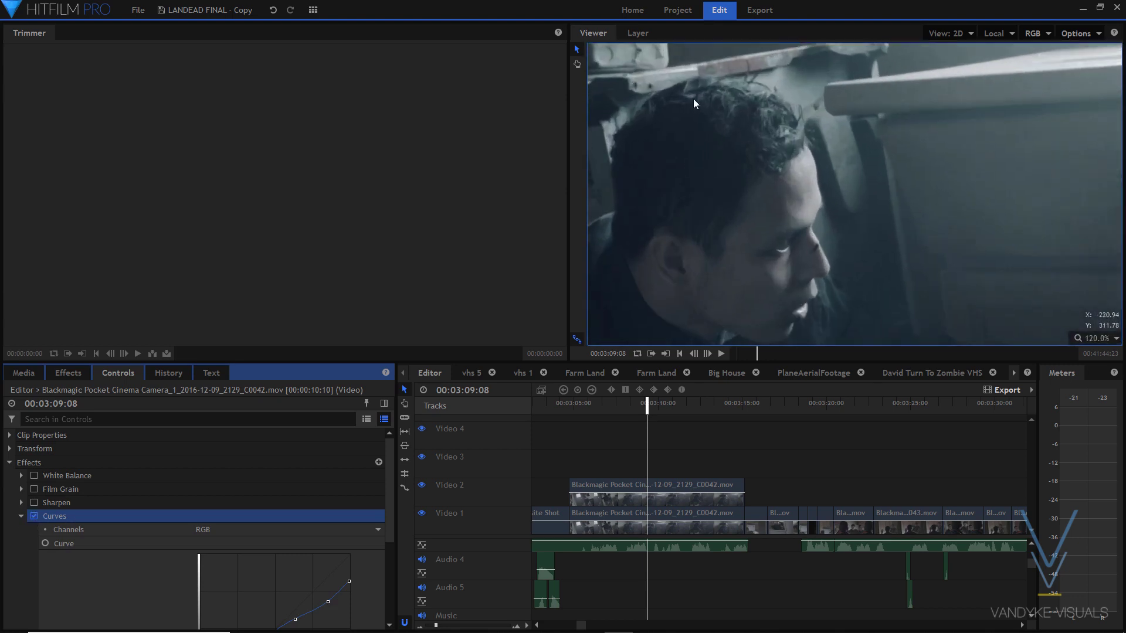
pyautogui.scroll(1, 645, 115)
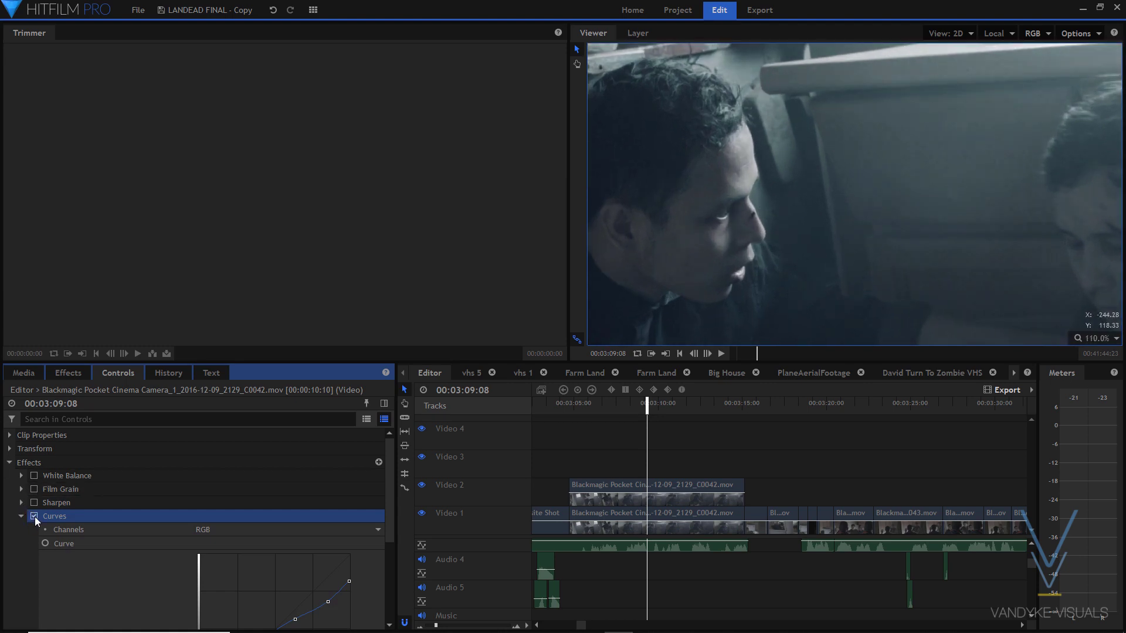
pyautogui.scroll(-1, 764, 215)
pyautogui.scroll(1, 817, 129)
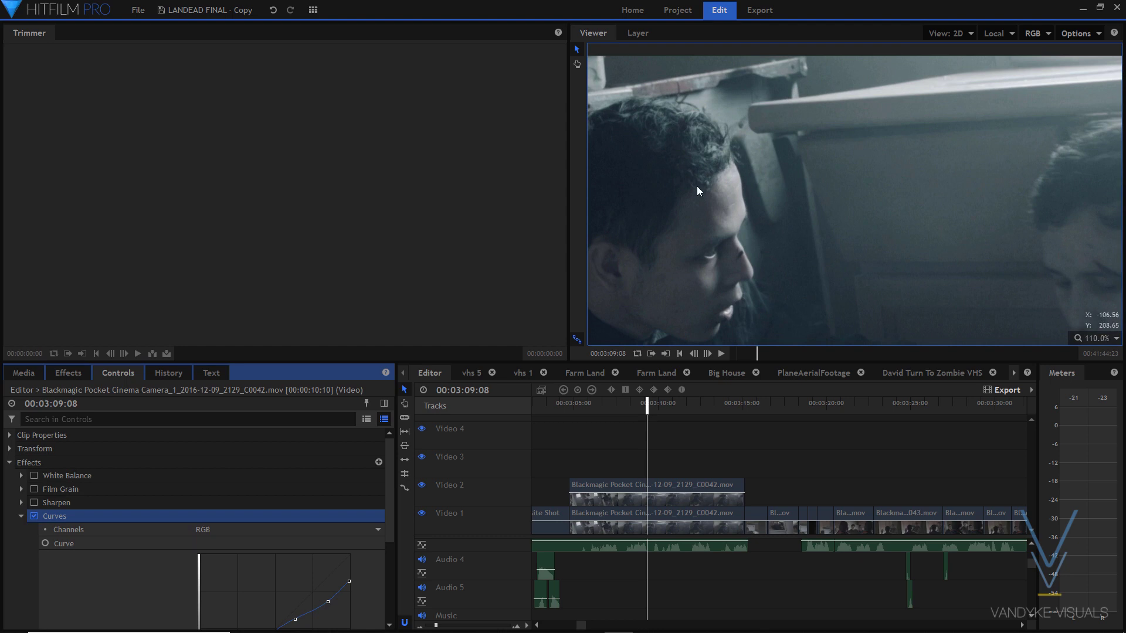
# Switch the Curves grade off to compare and bring the whole tone curve graph into view
pyautogui.click(34, 516)
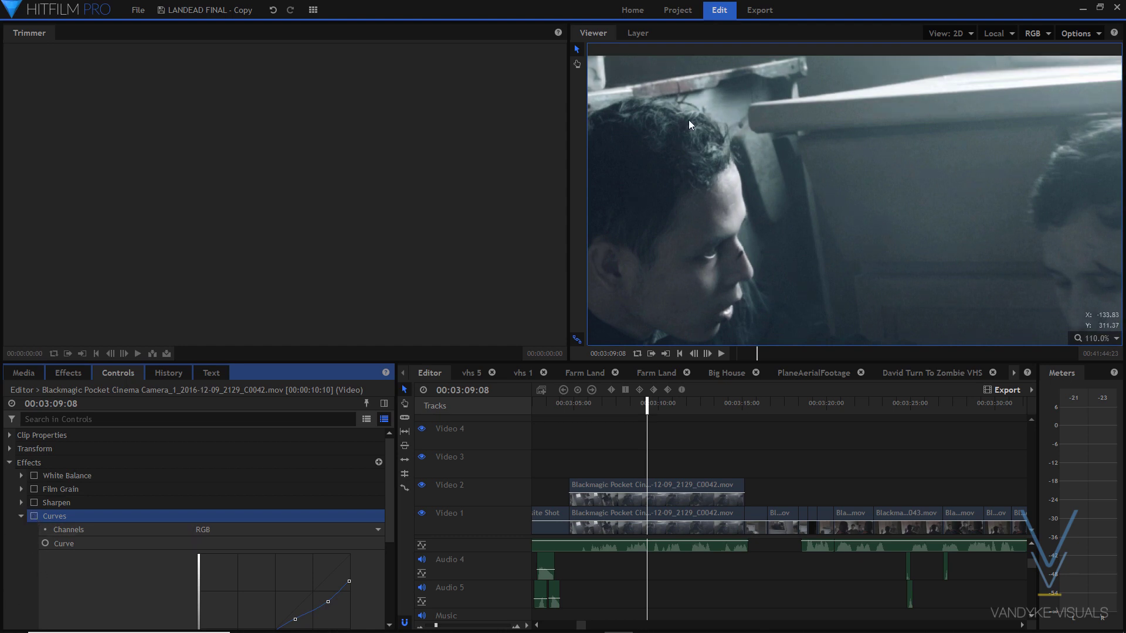
pyautogui.scroll(-1, 696, 137)
pyautogui.scroll(-2, 695, 135)
pyautogui.scroll(3, 729, 88)
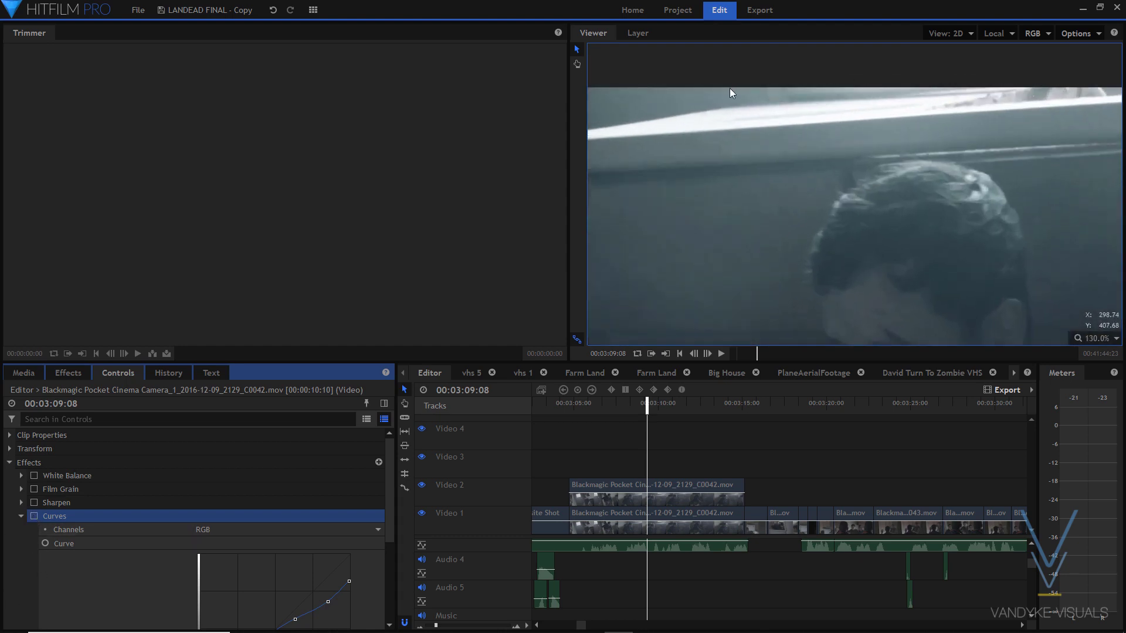
pyautogui.scroll(-4, 824, 84)
pyautogui.scroll(-2, 690, 153)
pyautogui.scroll(5, 776, 210)
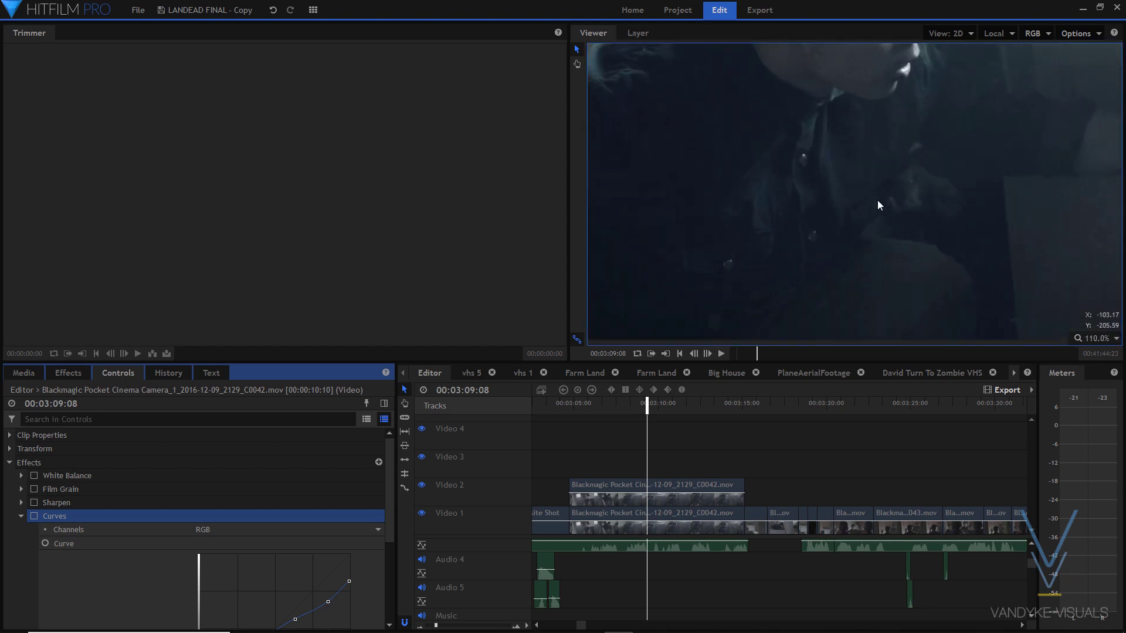
pyautogui.scroll(1, 767, 204)
pyautogui.scroll(1, 921, 199)
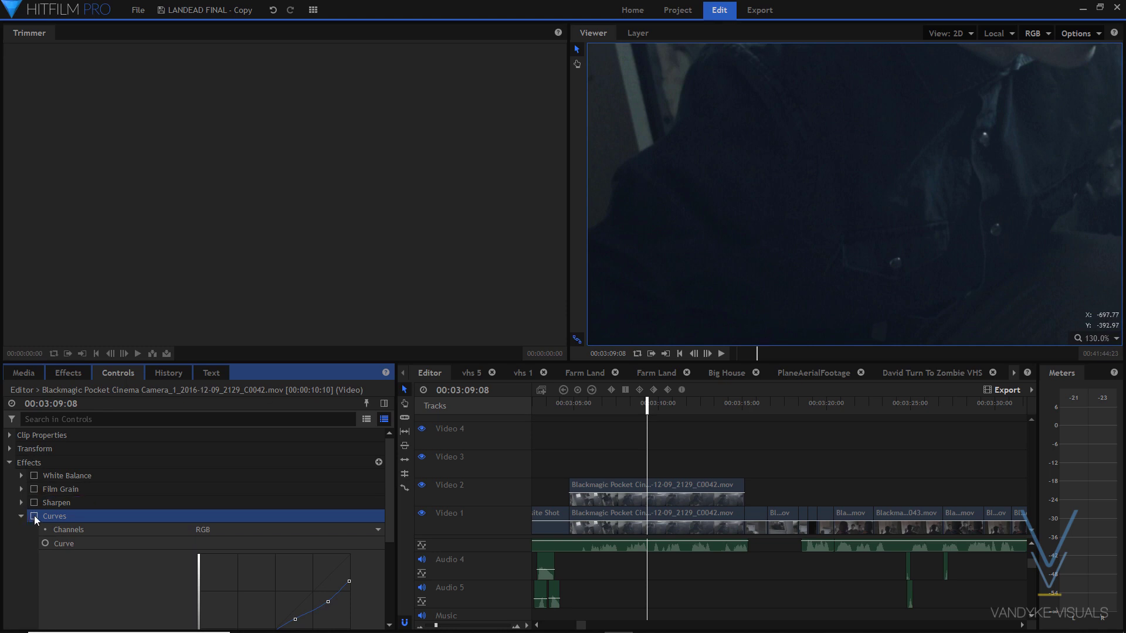
pyautogui.scroll(-3, 803, 193)
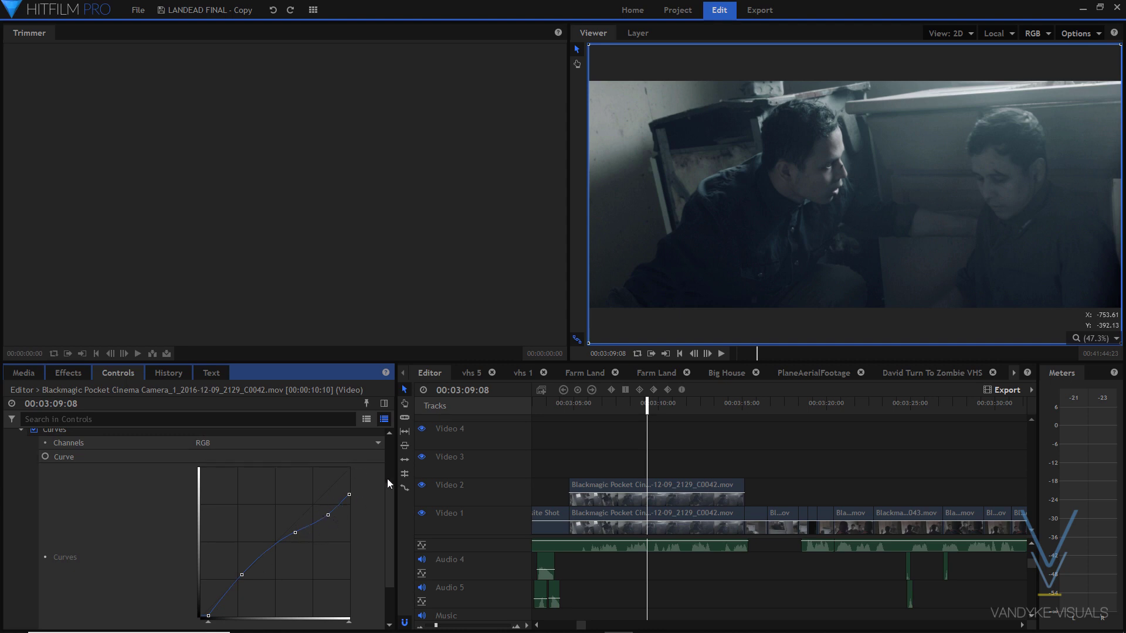
pyautogui.scroll(2, 866, 93)
pyautogui.scroll(5, 862, 106)
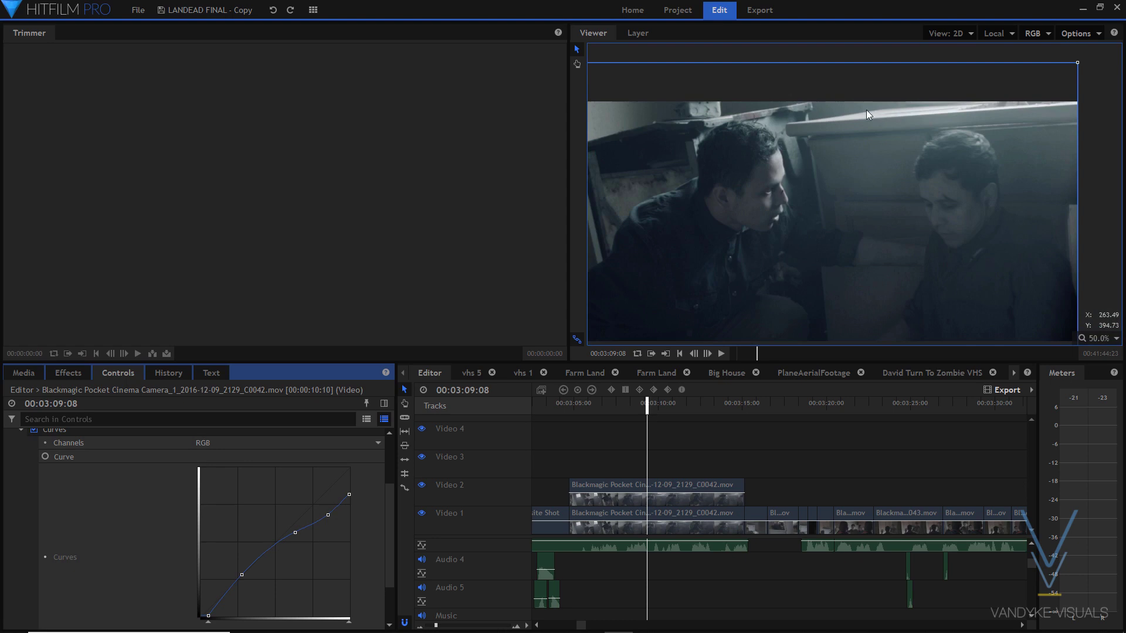
pyautogui.scroll(3, 56, 510)
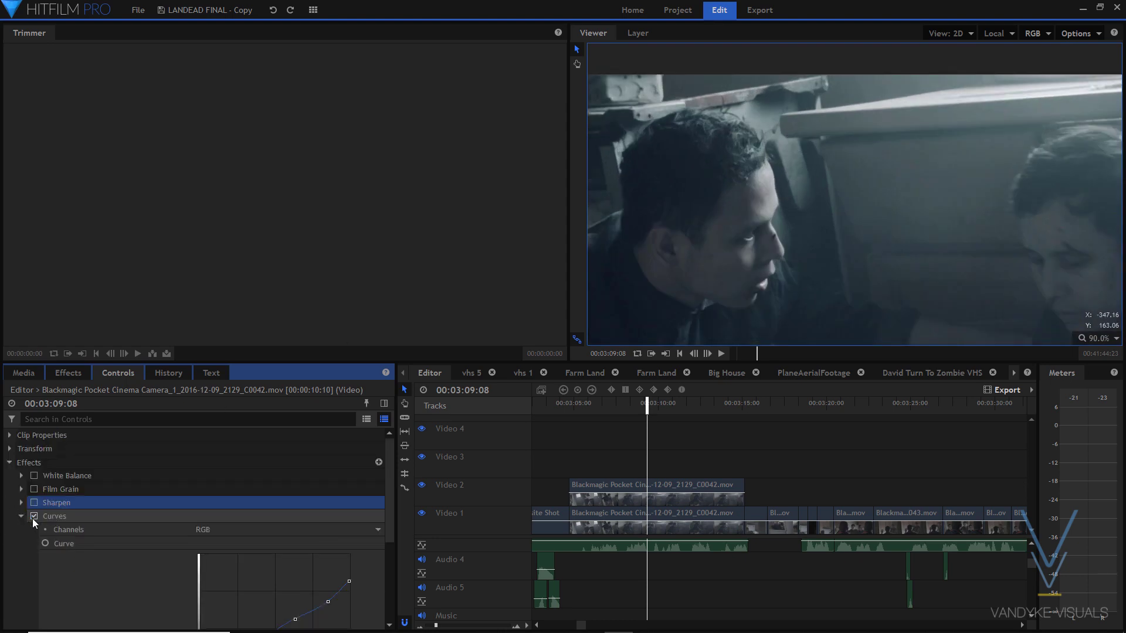
pyautogui.scroll(-4, 749, 152)
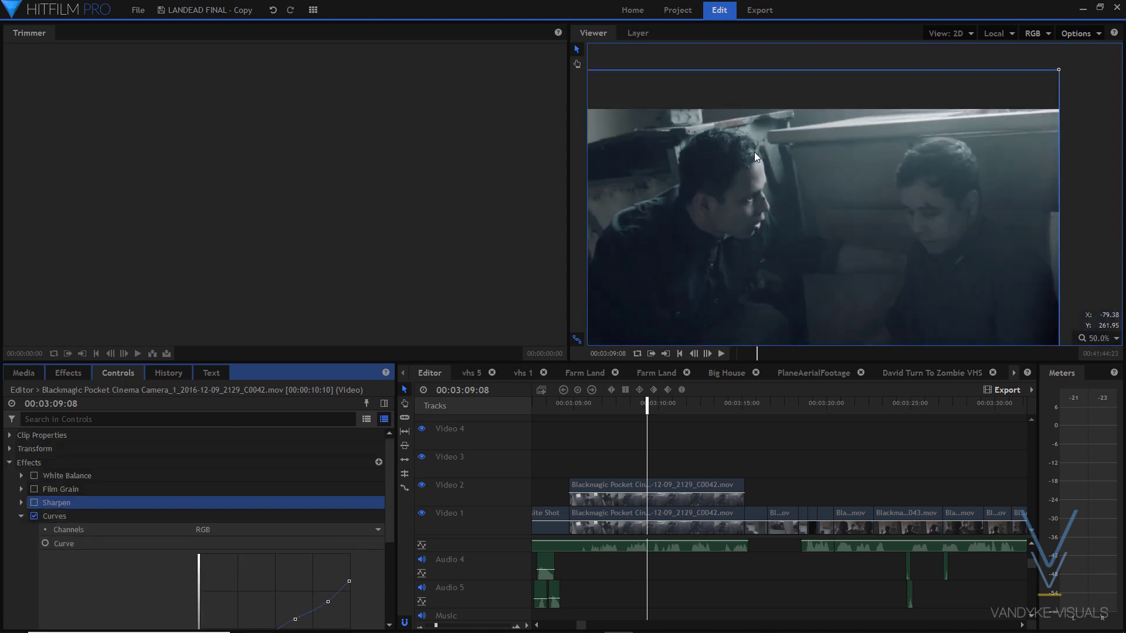
pyautogui.scroll(2, 754, 153)
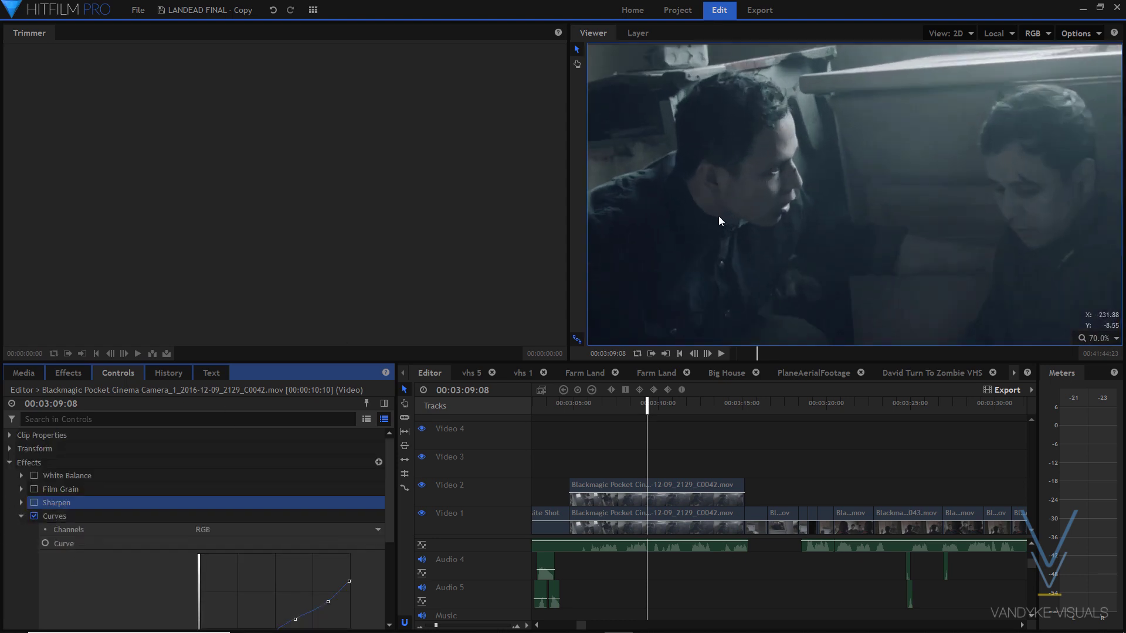
pyautogui.click(1096, 336)
pyautogui.click(1080, 479)
pyautogui.scroll(-3, 179, 529)
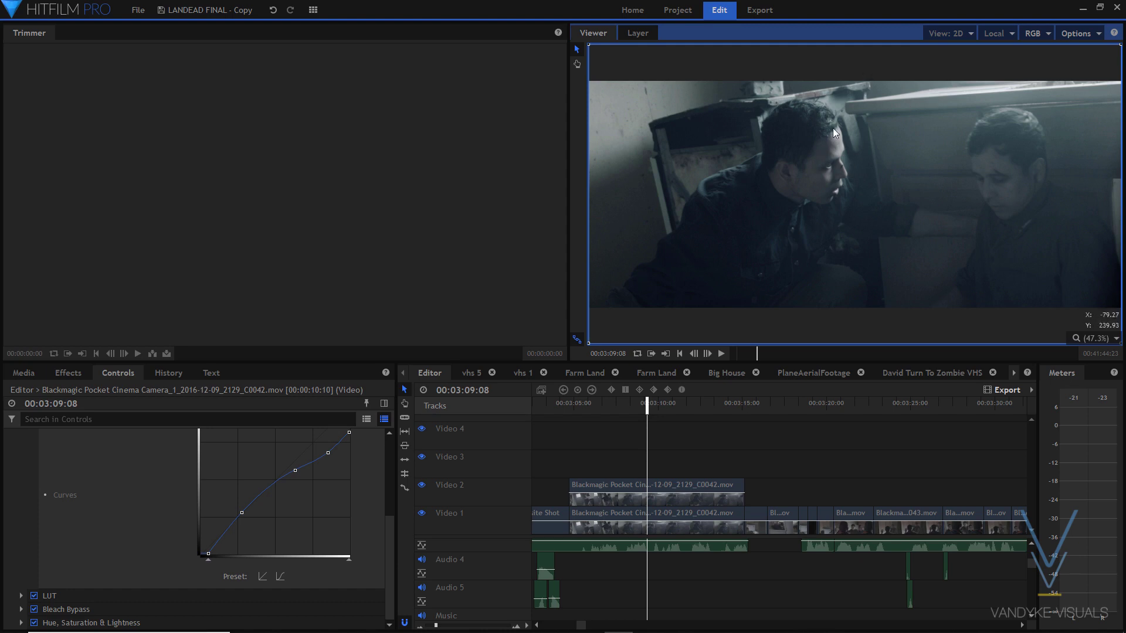
pyautogui.scroll(3, 833, 133)
pyautogui.scroll(-2, 858, 126)
pyautogui.scroll(4, 886, 143)
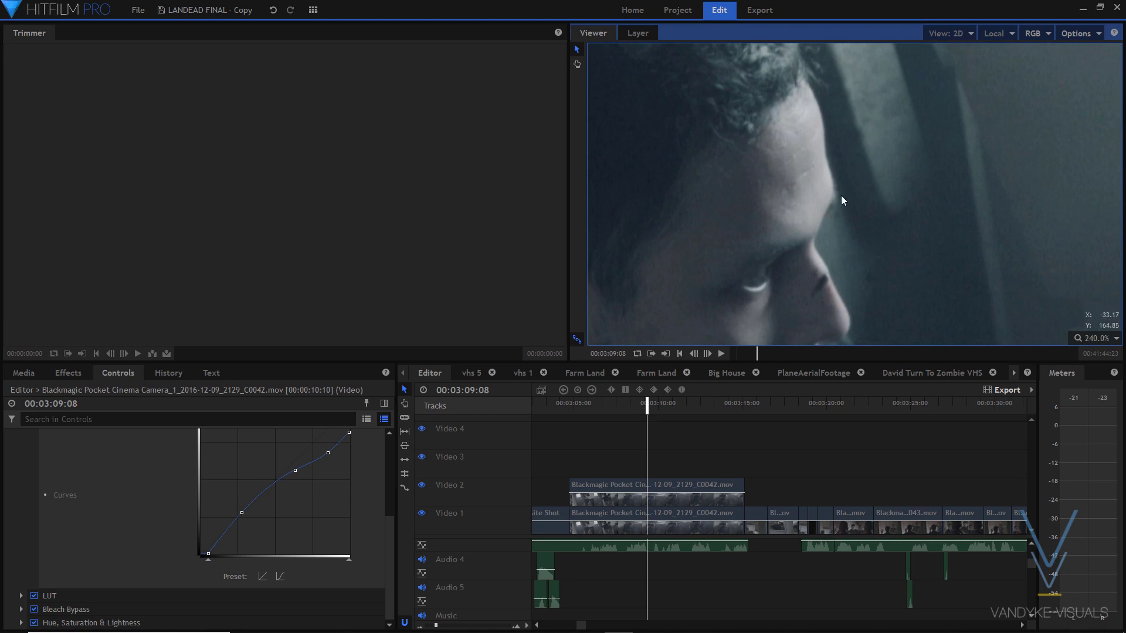
pyautogui.scroll(-3, 816, 238)
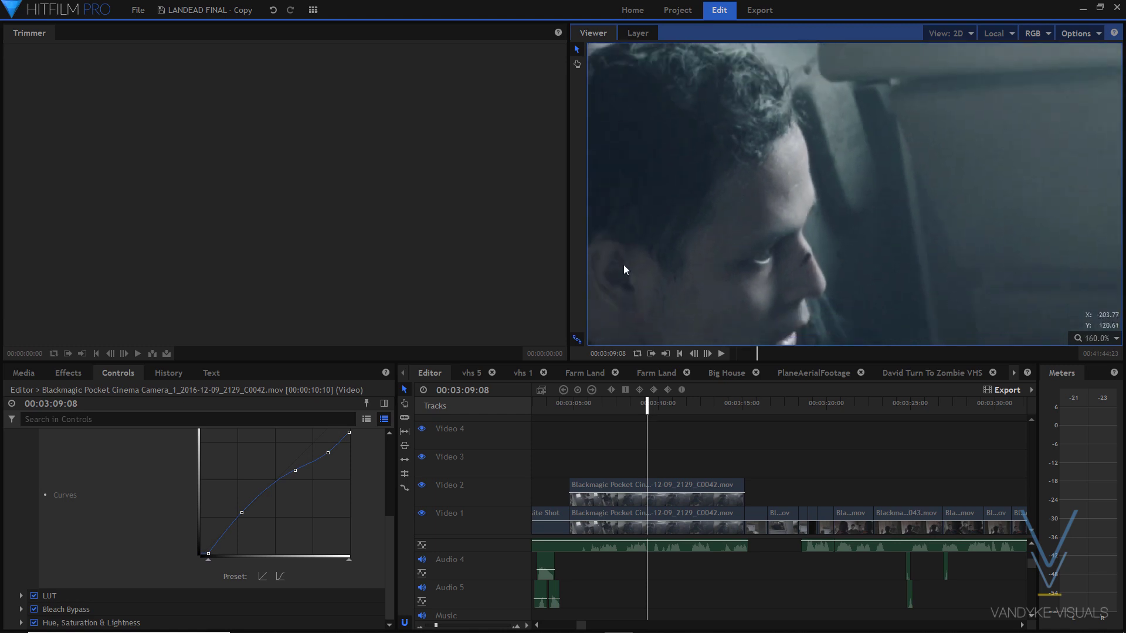
pyautogui.scroll(5, 280, 500)
pyautogui.scroll(-3, 253, 588)
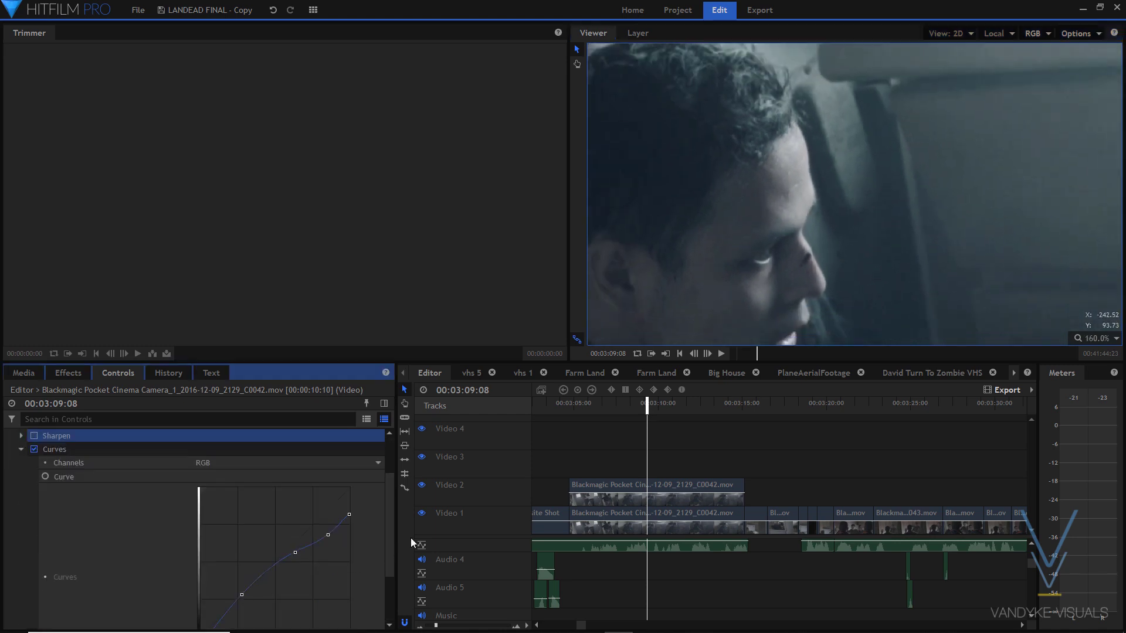
pyautogui.scroll(-3, 390, 536)
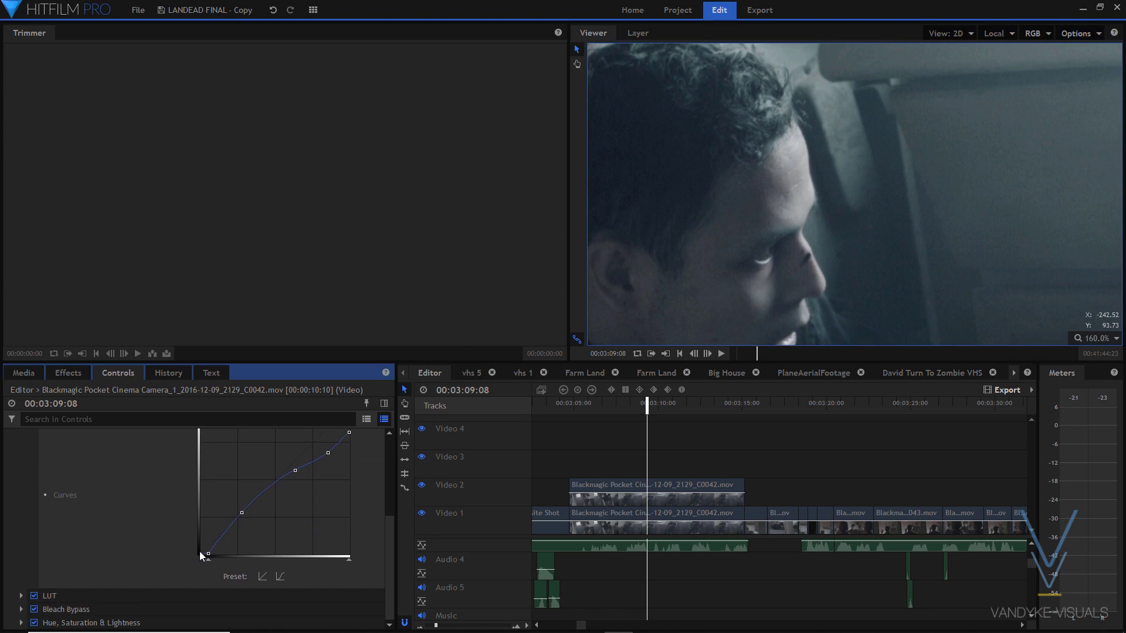
pyautogui.click(1095, 346)
pyautogui.click(1073, 470)
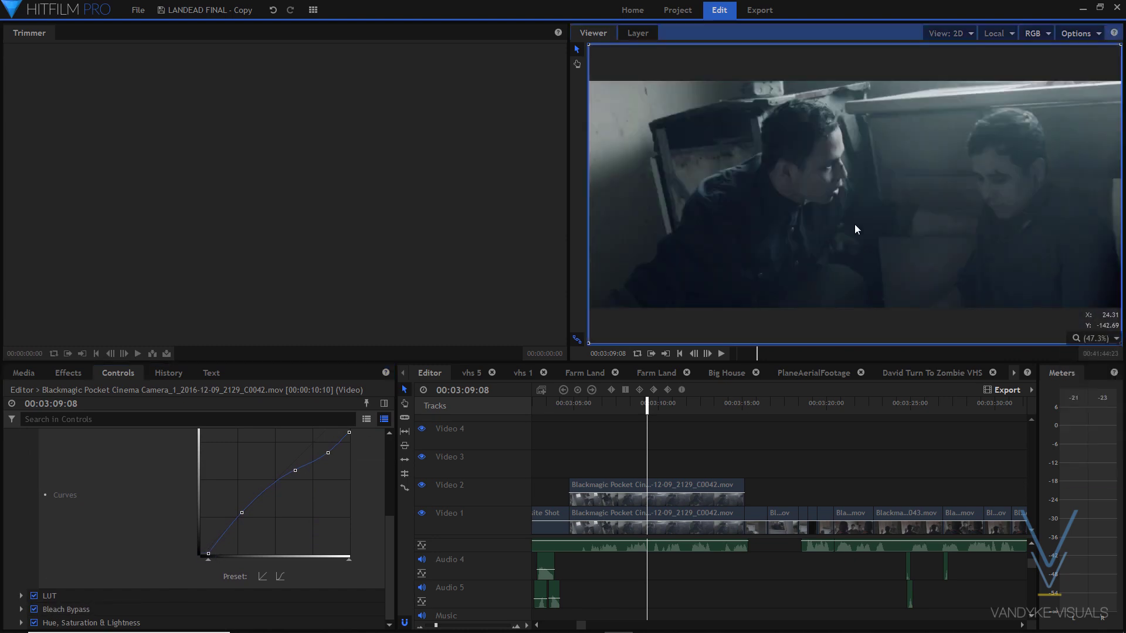
pyautogui.scroll(2, 812, 221)
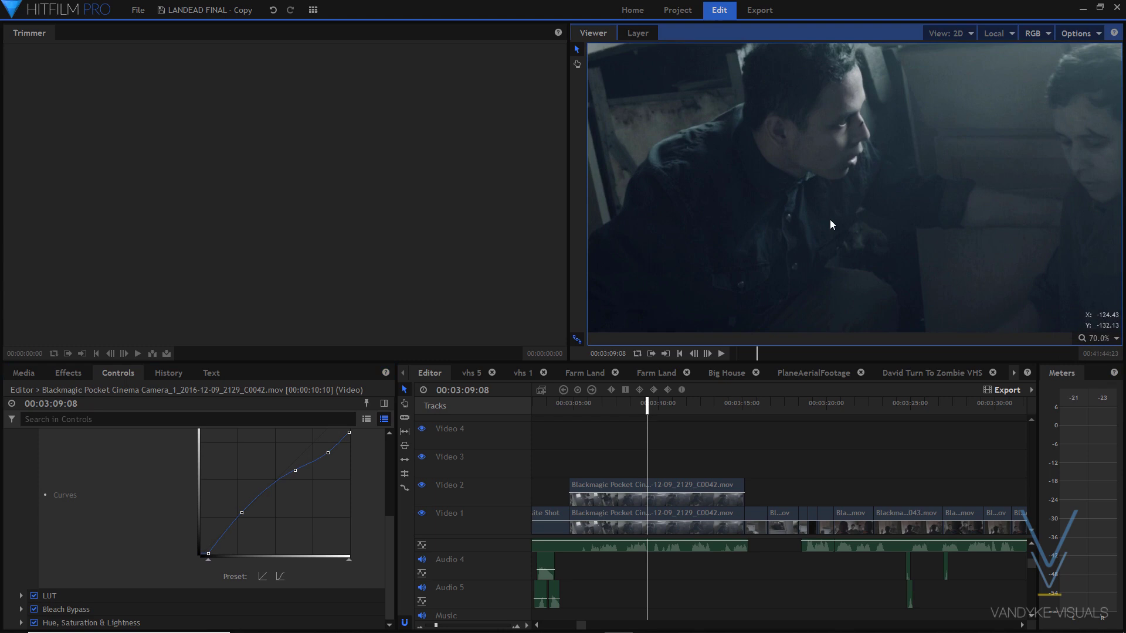
pyautogui.scroll(3, 198, 498)
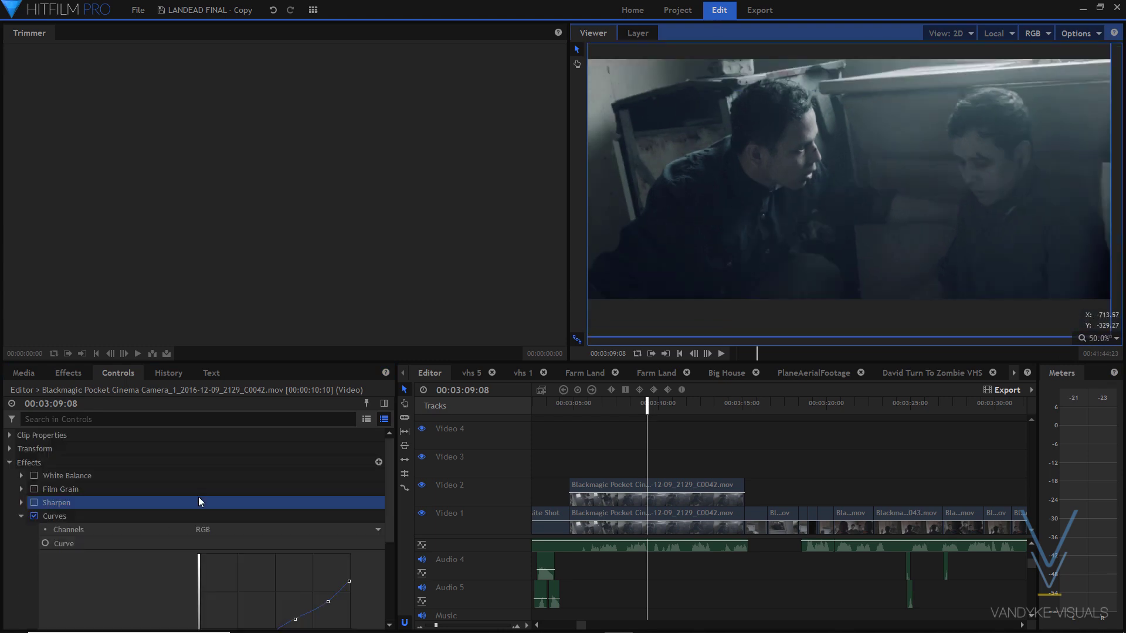
pyautogui.click(33, 519)
pyautogui.click(33, 519)
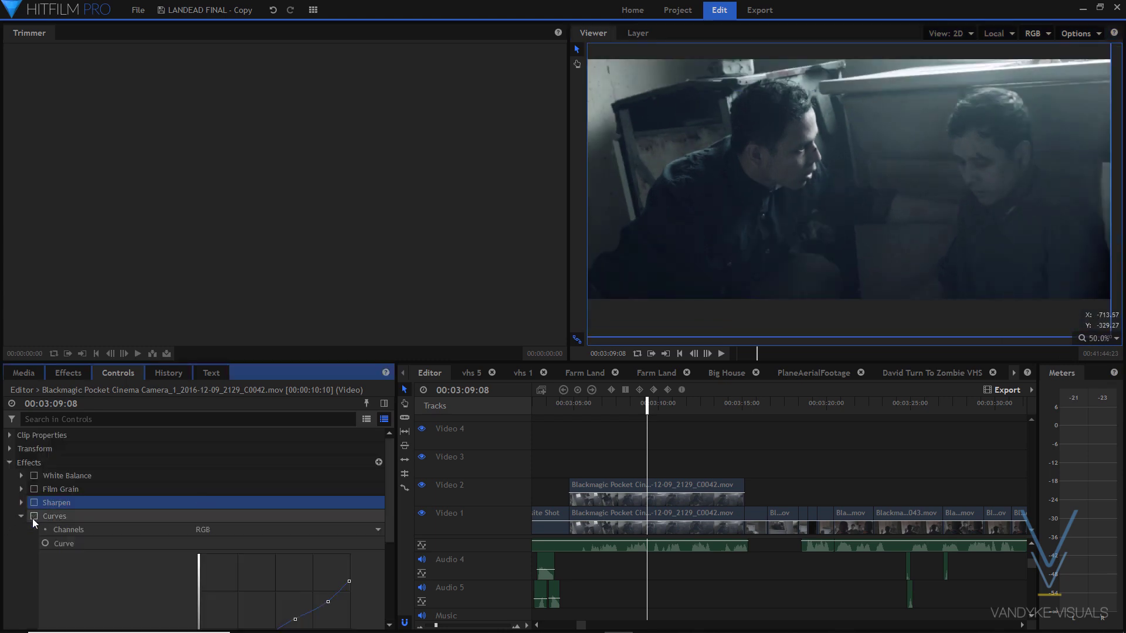
pyautogui.click(34, 517)
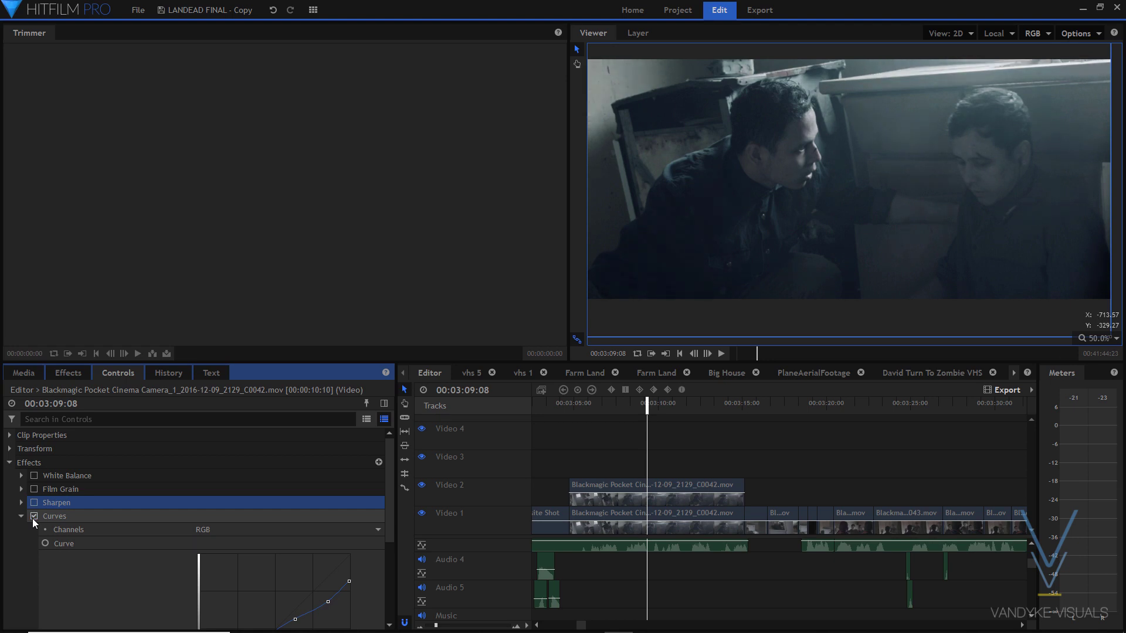
pyautogui.click(34, 517)
pyautogui.scroll(1, 891, 192)
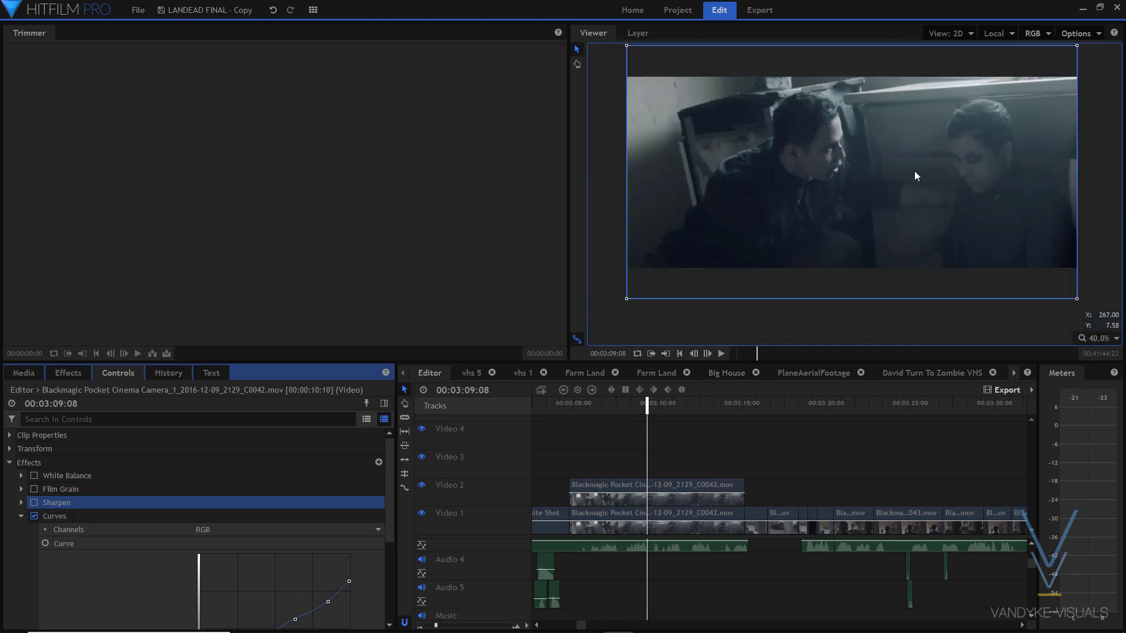
pyautogui.scroll(1, 1017, 230)
pyautogui.click(1094, 340)
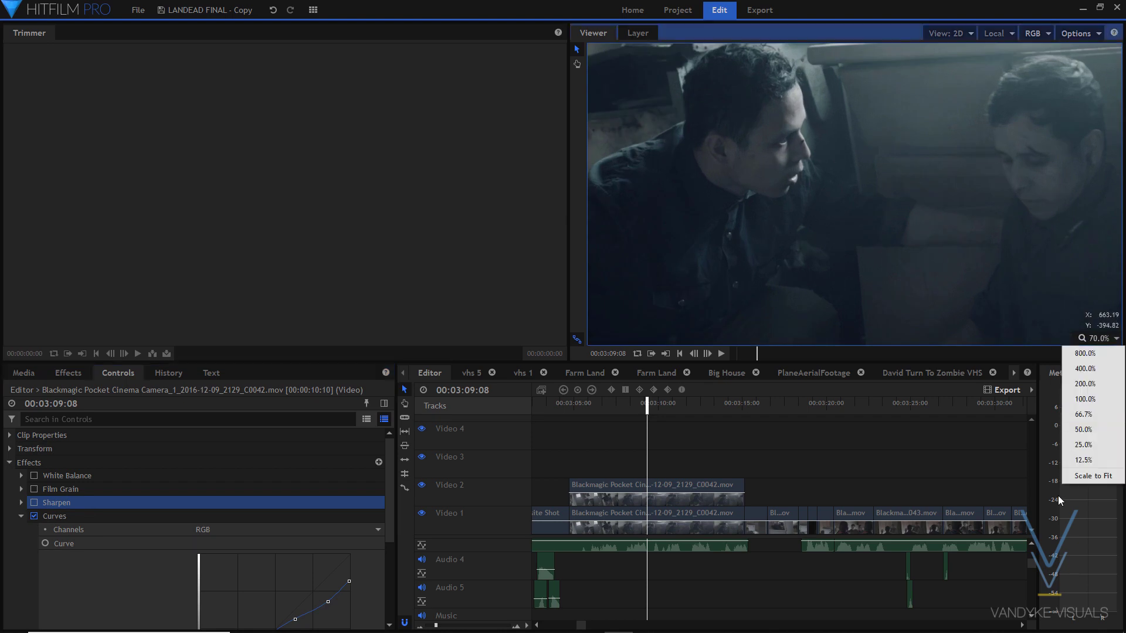
pyautogui.click(1078, 474)
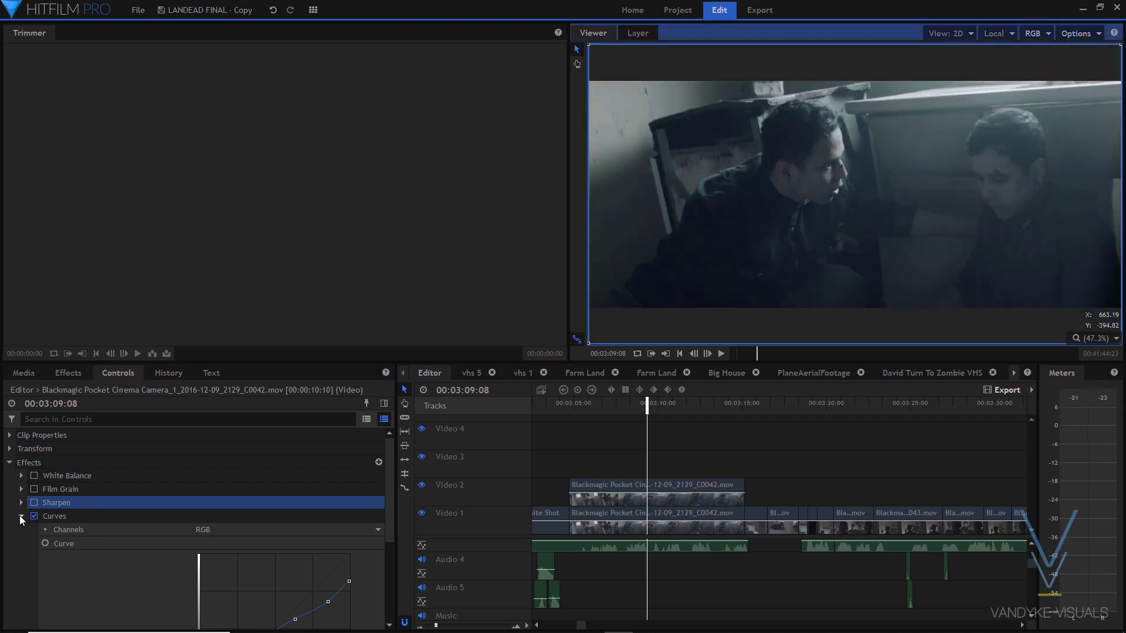
pyautogui.click(21, 516)
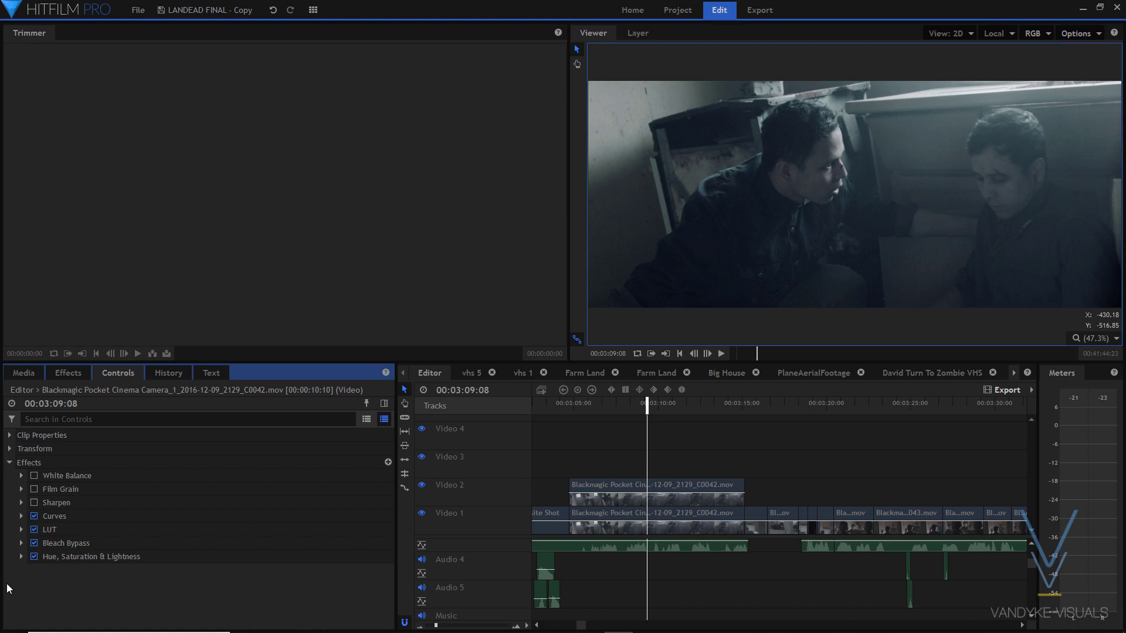
pyautogui.click(34, 502)
pyautogui.scroll(4, 677, 121)
pyautogui.scroll(-2, 915, 114)
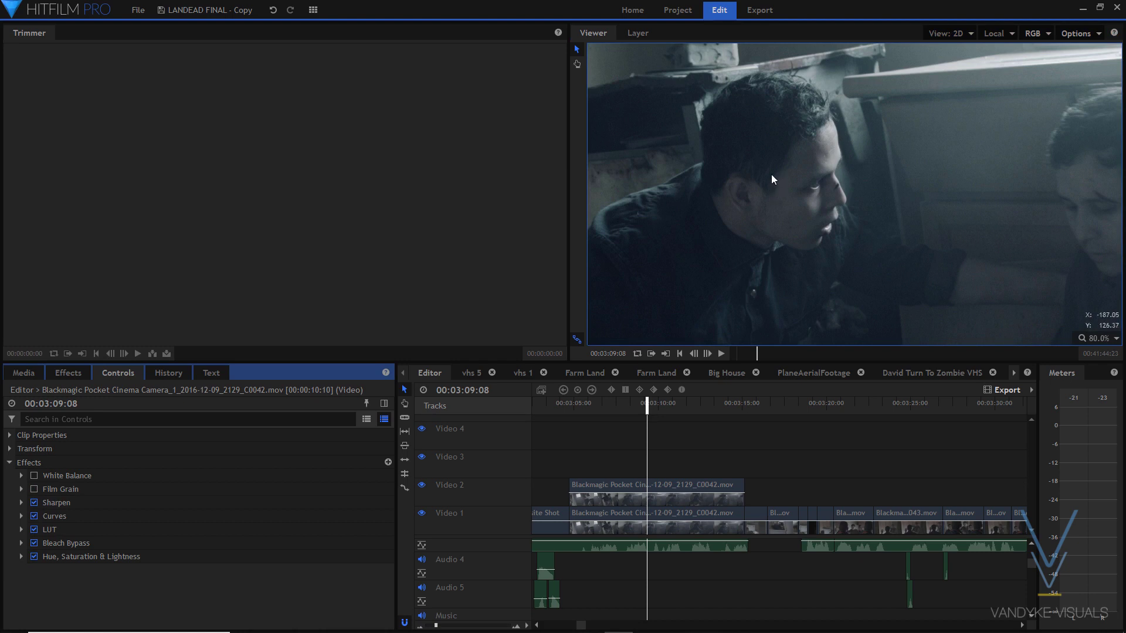
pyautogui.scroll(4, 798, 191)
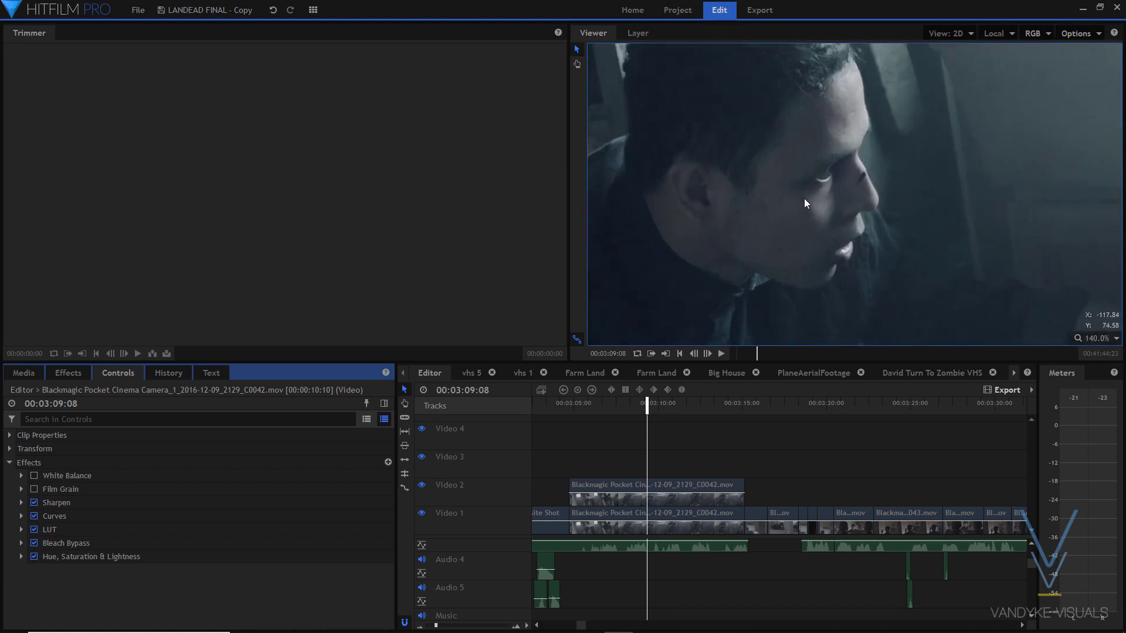
pyautogui.scroll(-2, 819, 115)
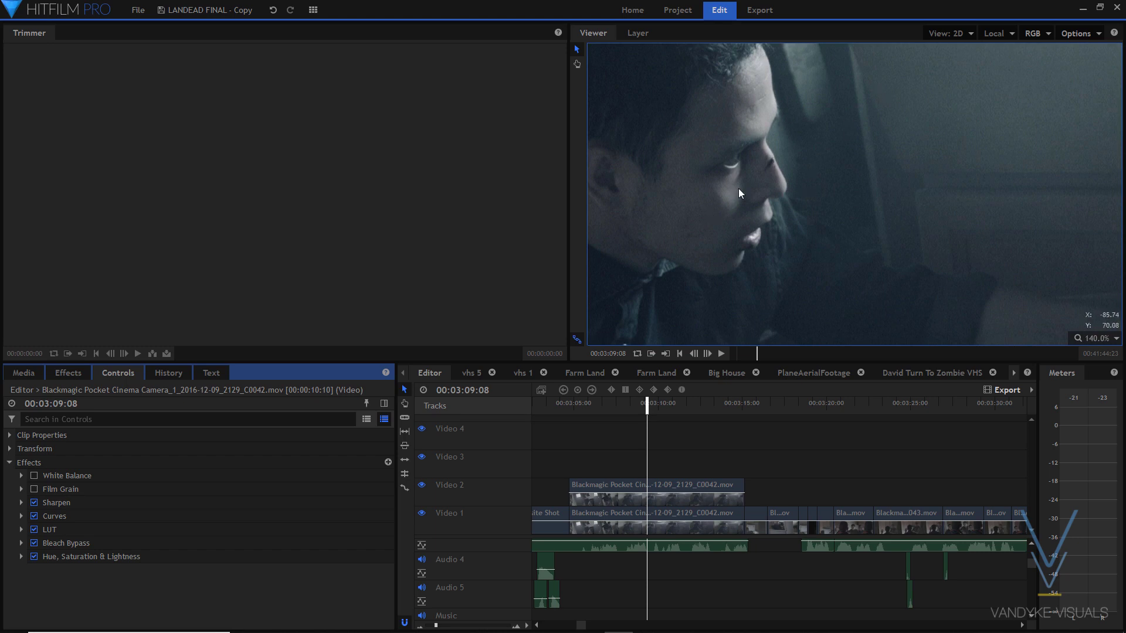
pyautogui.click(34, 502)
pyautogui.scroll(4, 639, 171)
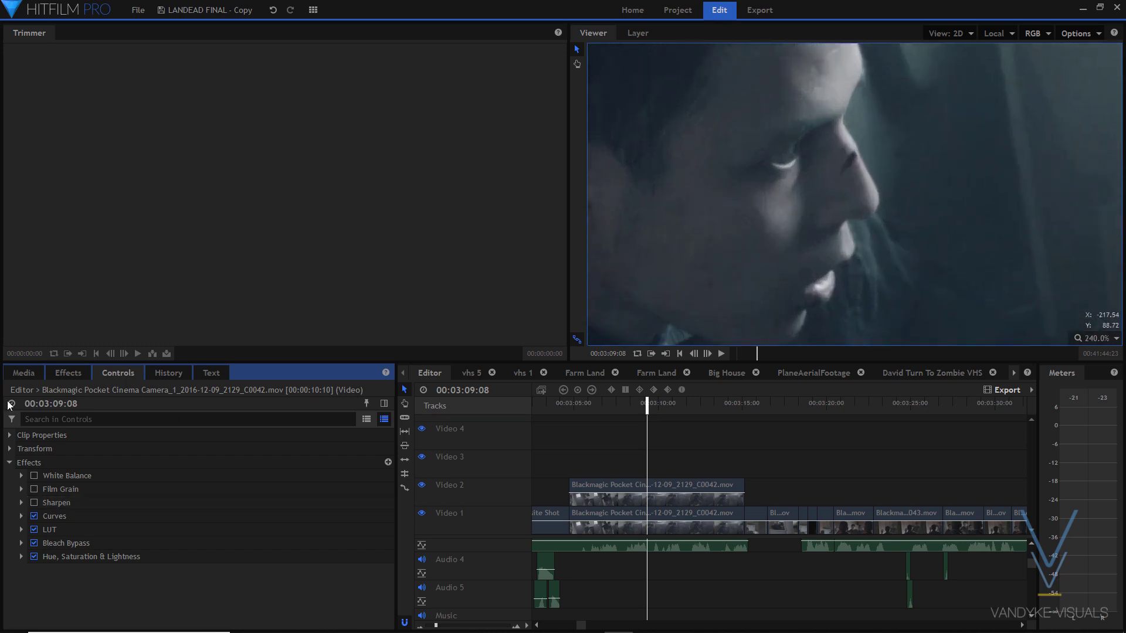
pyautogui.click(34, 503)
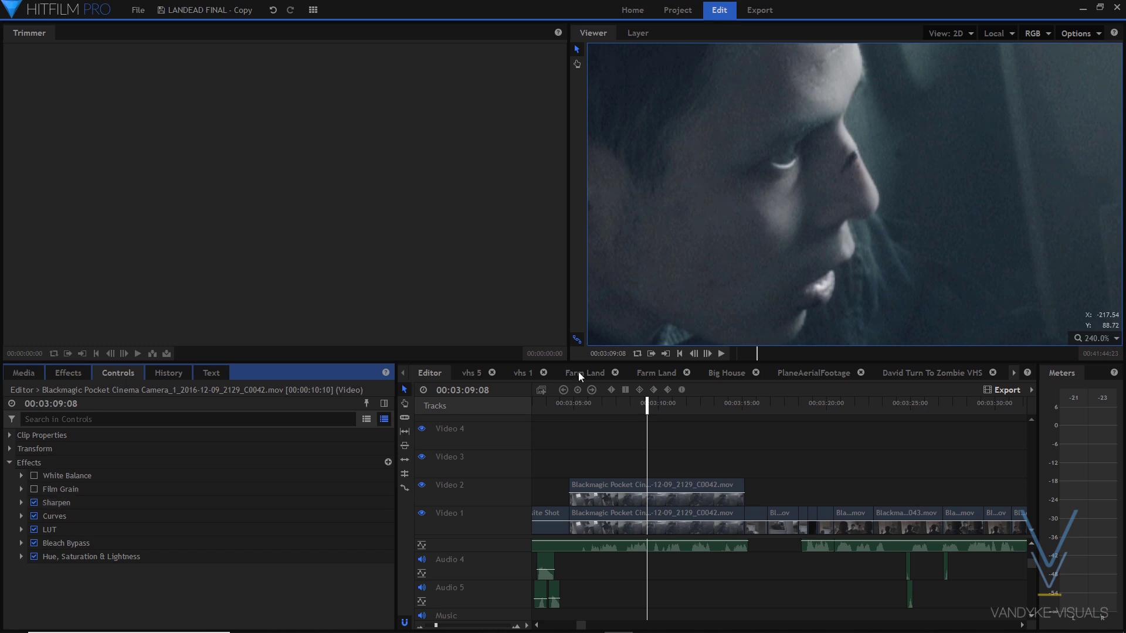
pyautogui.click(1089, 339)
pyautogui.click(1078, 477)
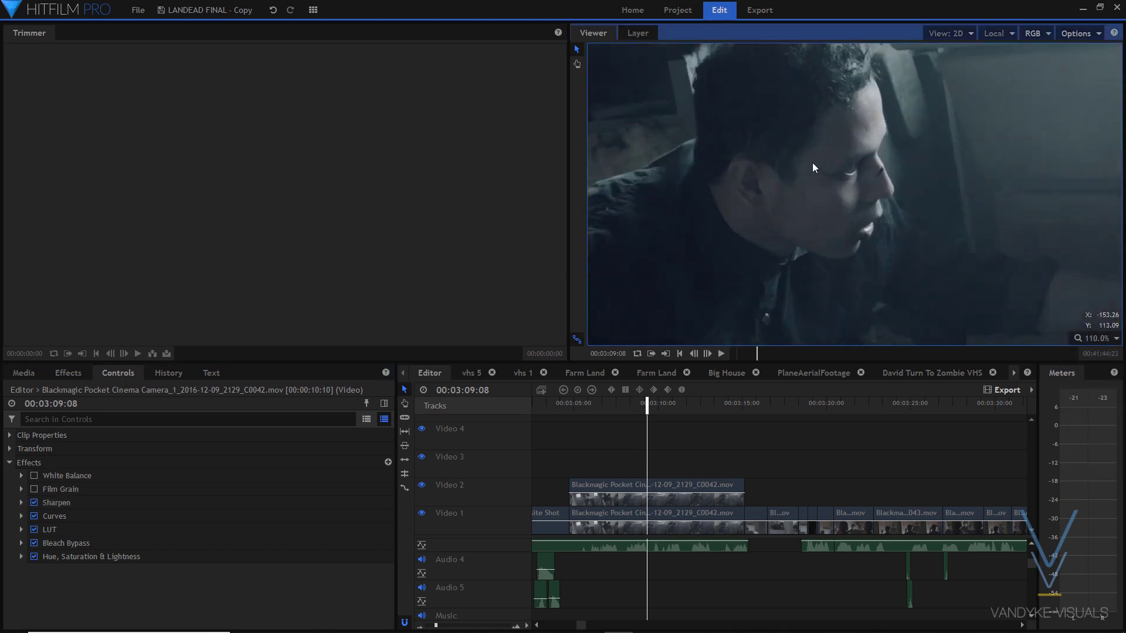
pyautogui.scroll(-2, 812, 163)
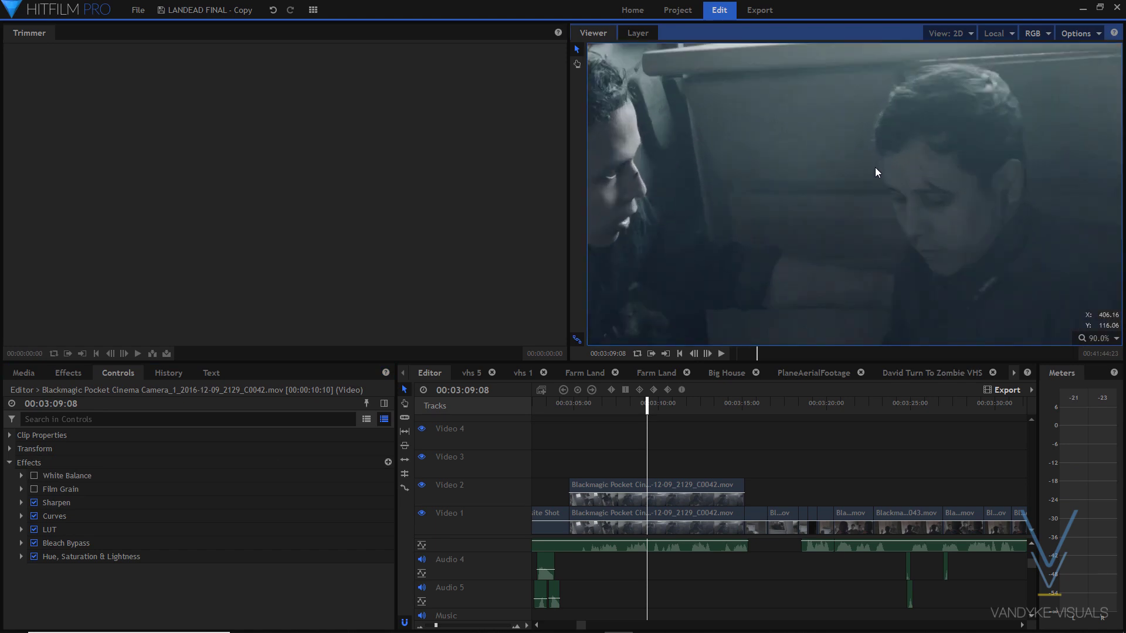
pyautogui.scroll(-2, 938, 147)
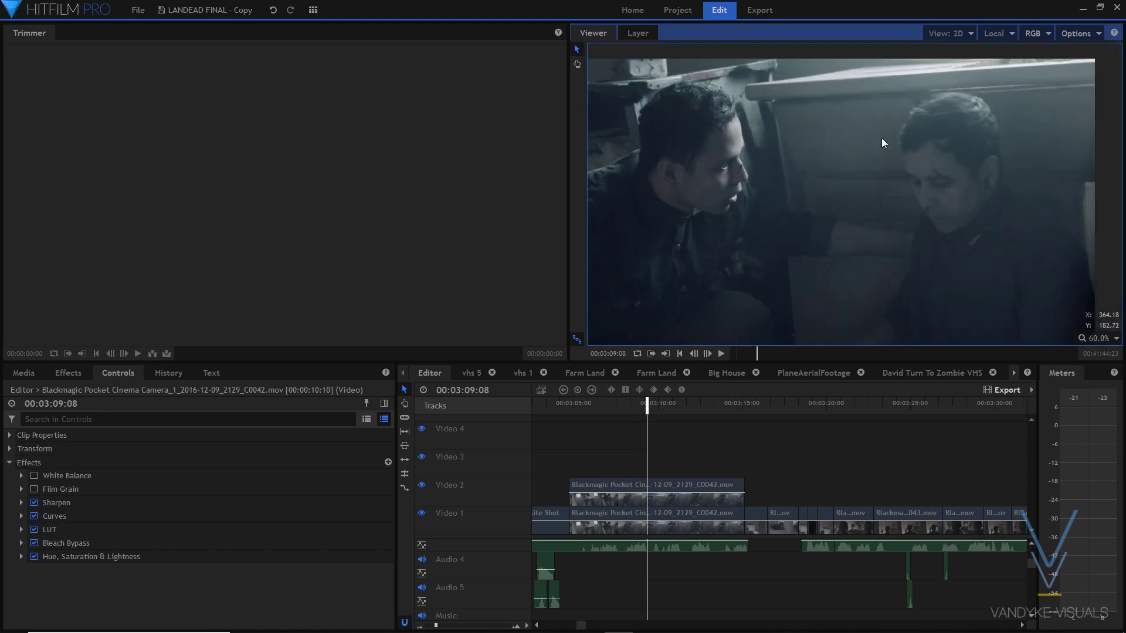
pyautogui.scroll(2, 674, 153)
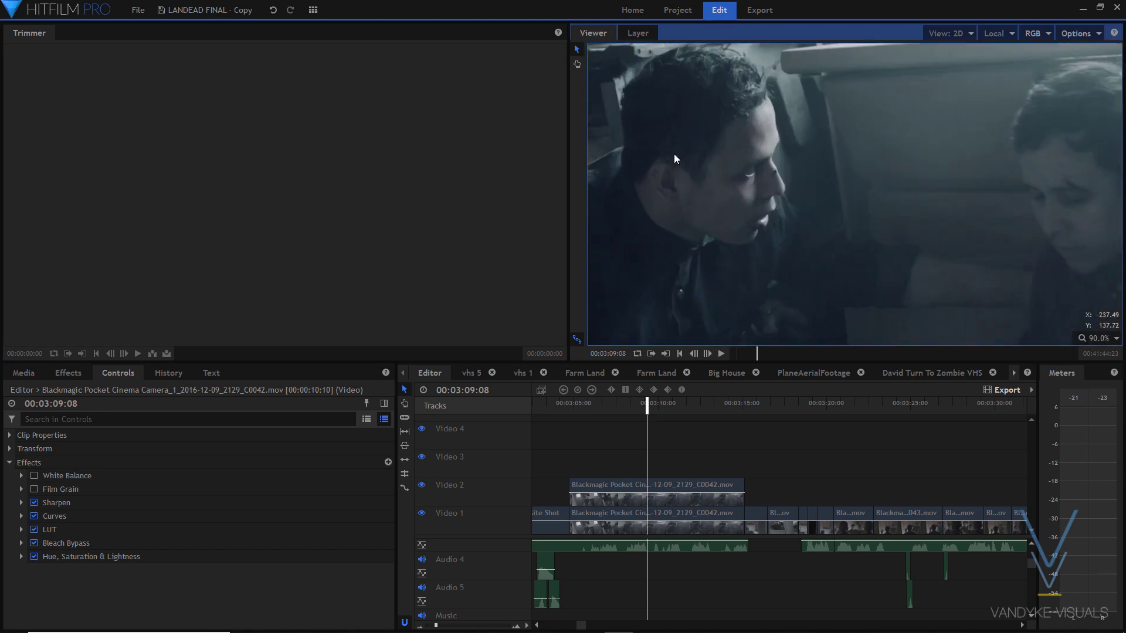
pyautogui.scroll(2, 674, 154)
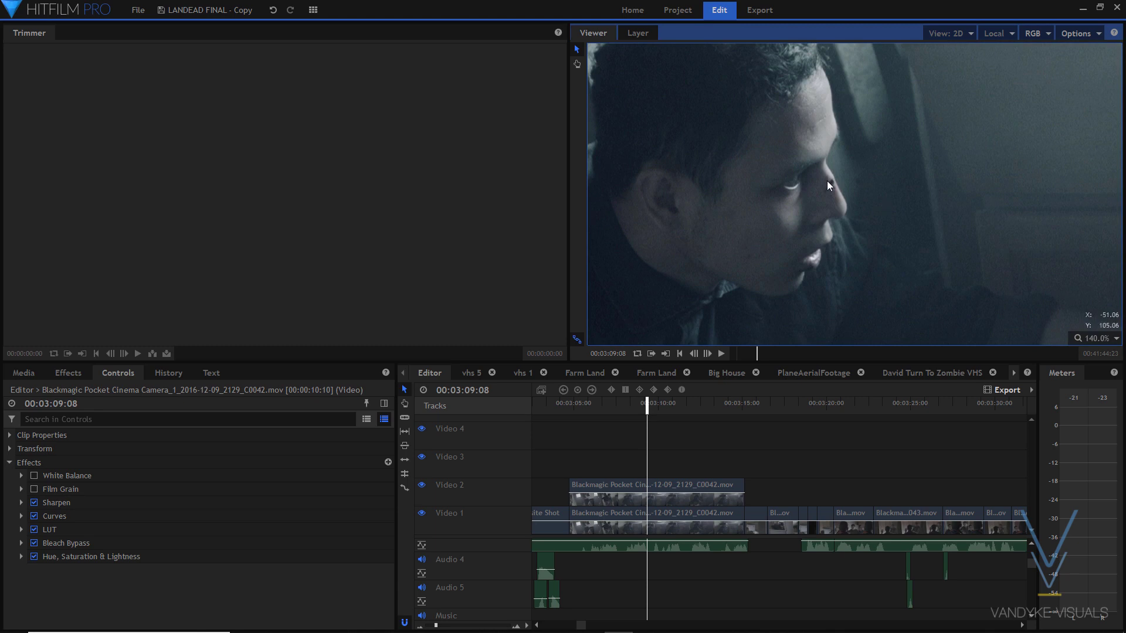
pyautogui.scroll(-5, 835, 182)
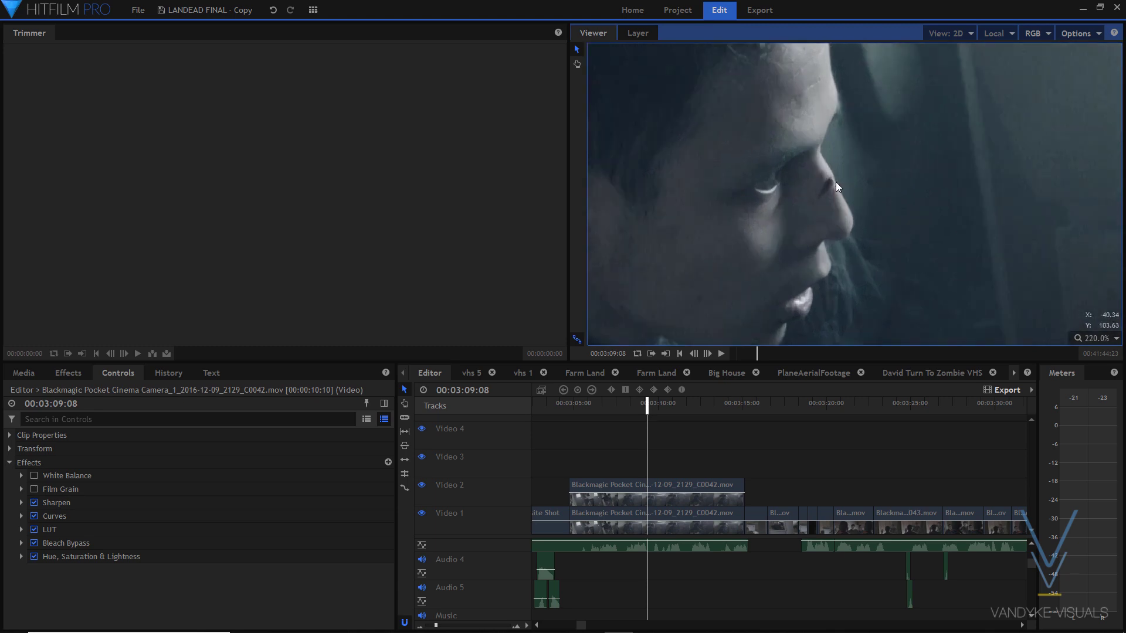
pyautogui.scroll(5, 832, 179)
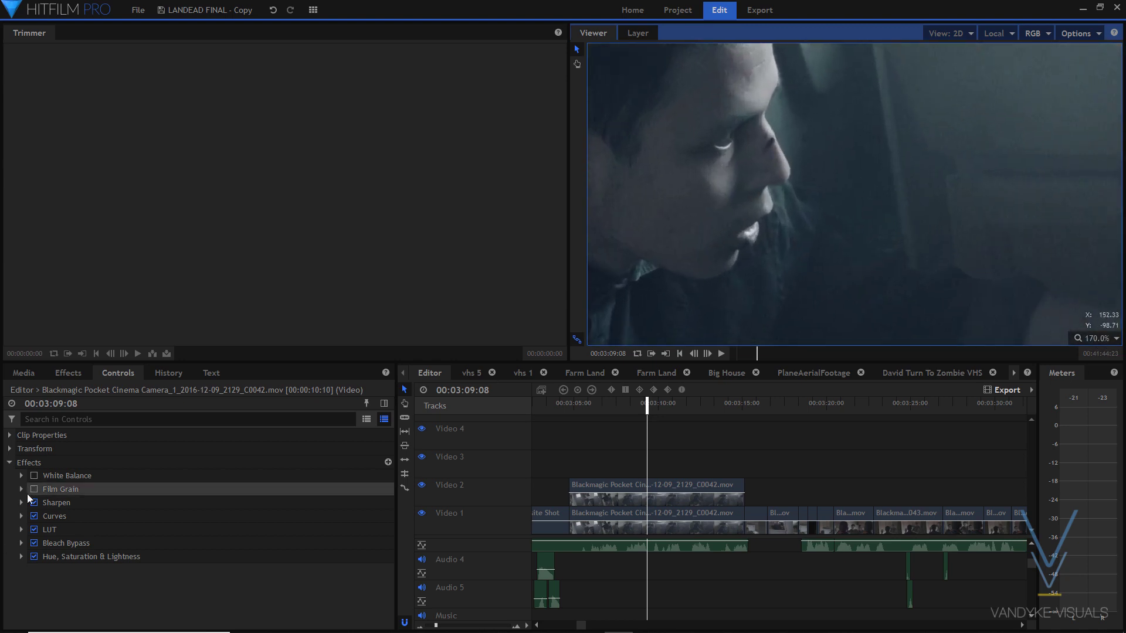
pyautogui.click(21, 503)
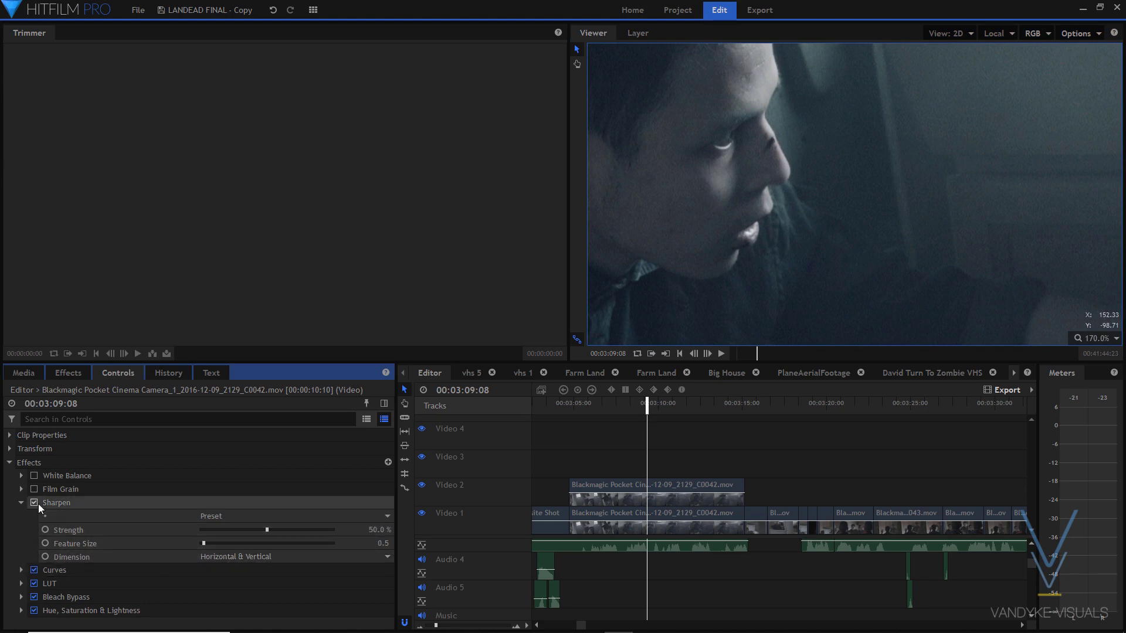
pyautogui.click(20, 504)
pyautogui.scroll(2, 708, 160)
pyautogui.scroll(-3, 738, 128)
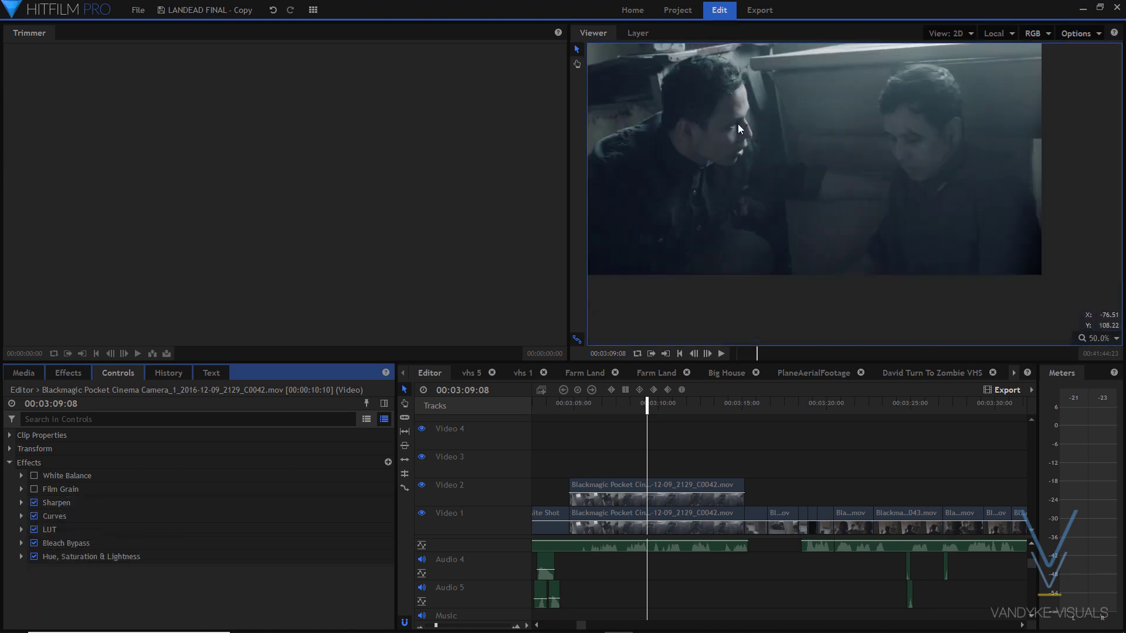
pyautogui.scroll(-1, 928, 186)
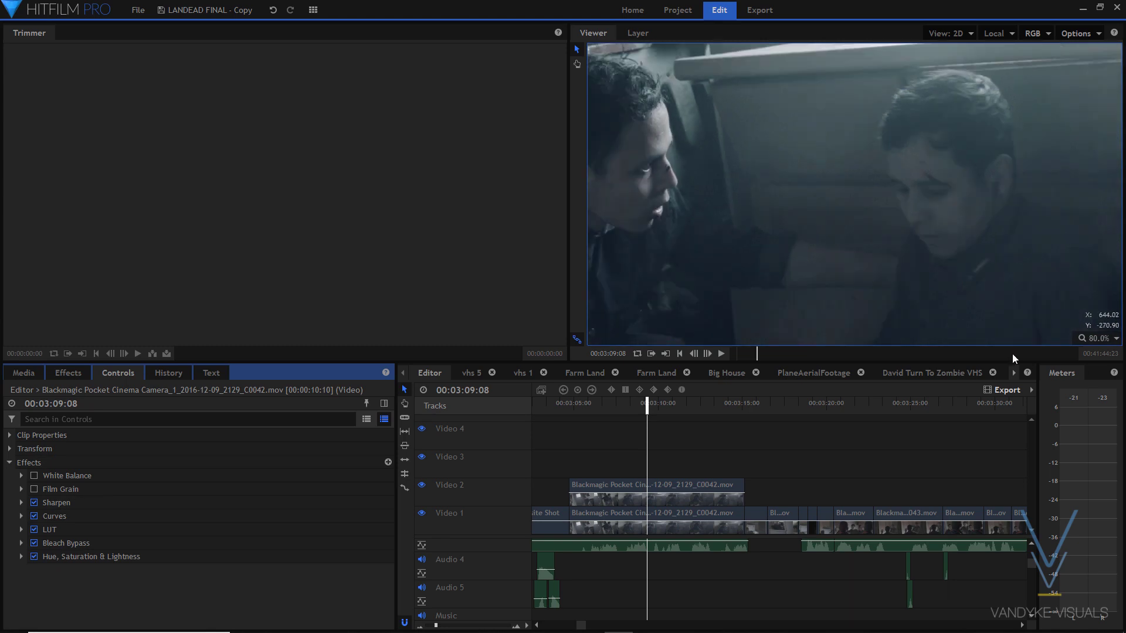
pyautogui.click(1086, 339)
pyautogui.click(1082, 478)
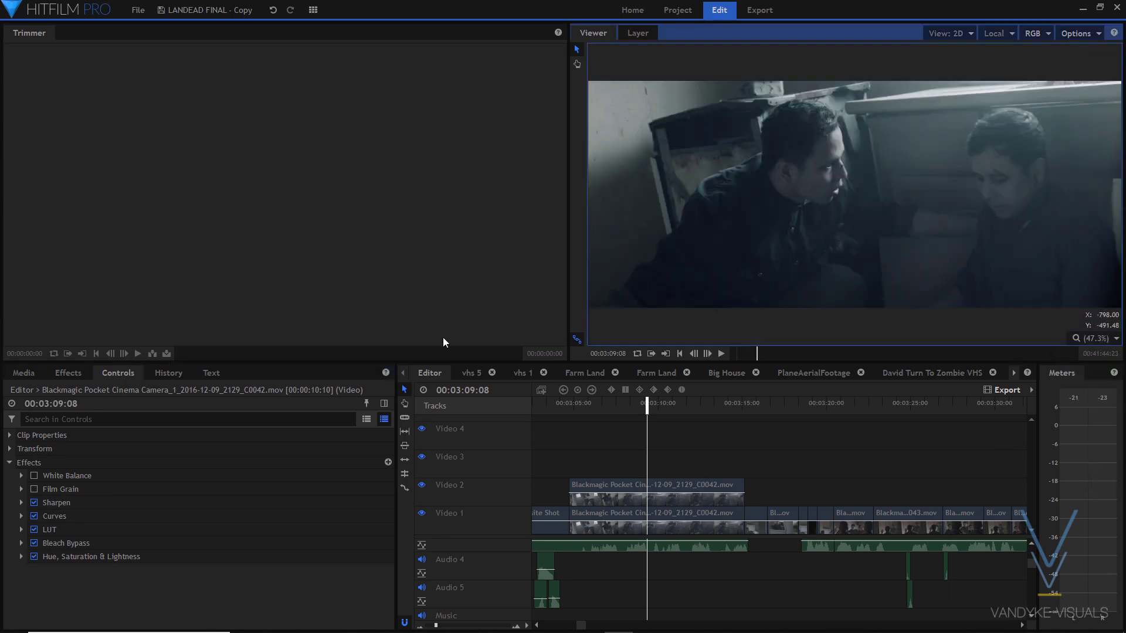
# Review the Film Grain settings: 35mm stock at 5.0% Grain Strength, then collapse them
pyautogui.click(21, 489)
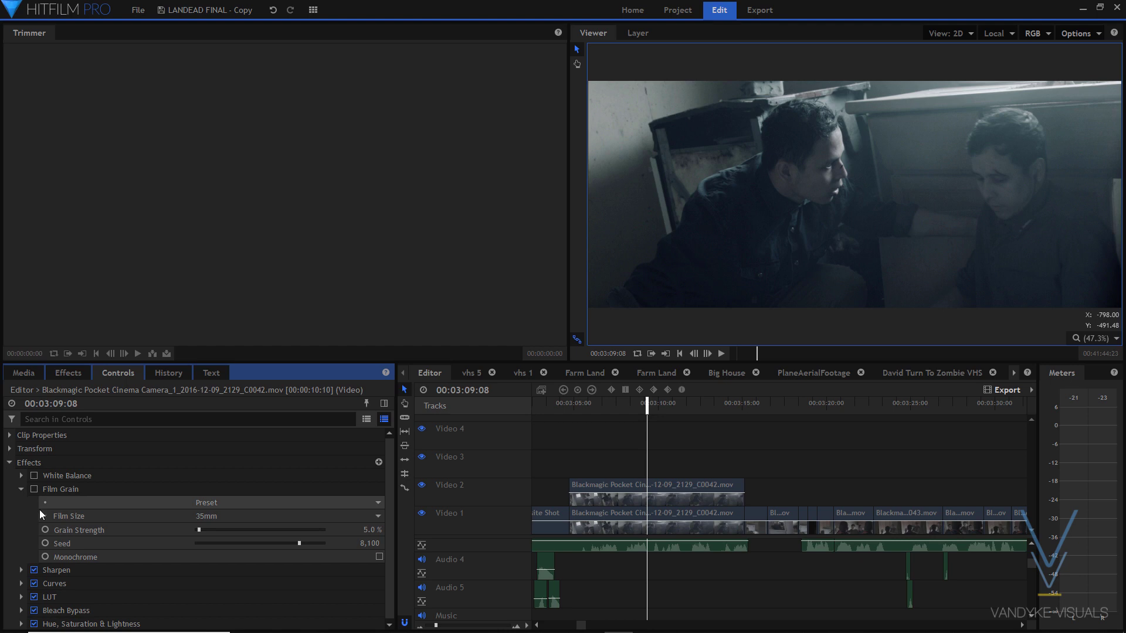
pyautogui.scroll(3, 659, 216)
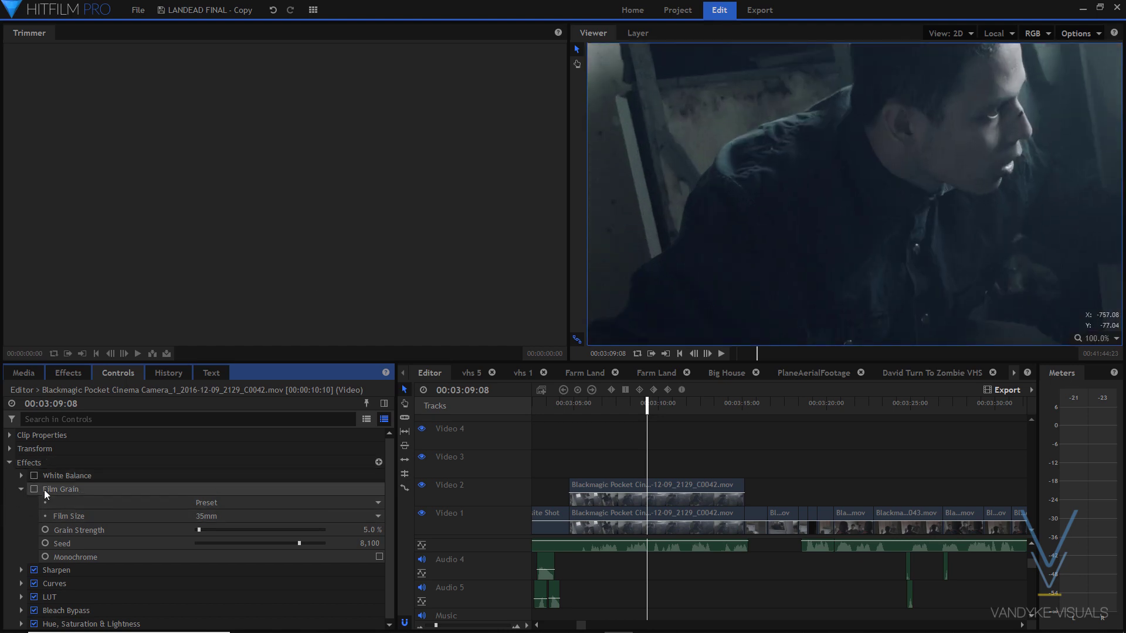
pyautogui.scroll(2, 892, 141)
pyautogui.scroll(3, 892, 141)
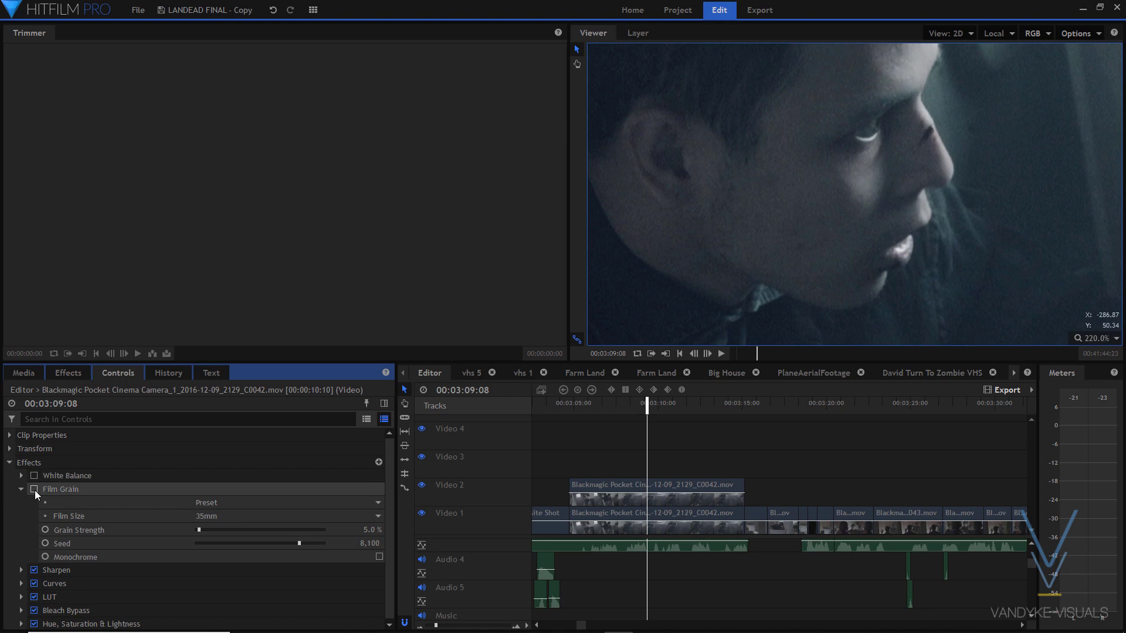
pyautogui.scroll(-6, 818, 217)
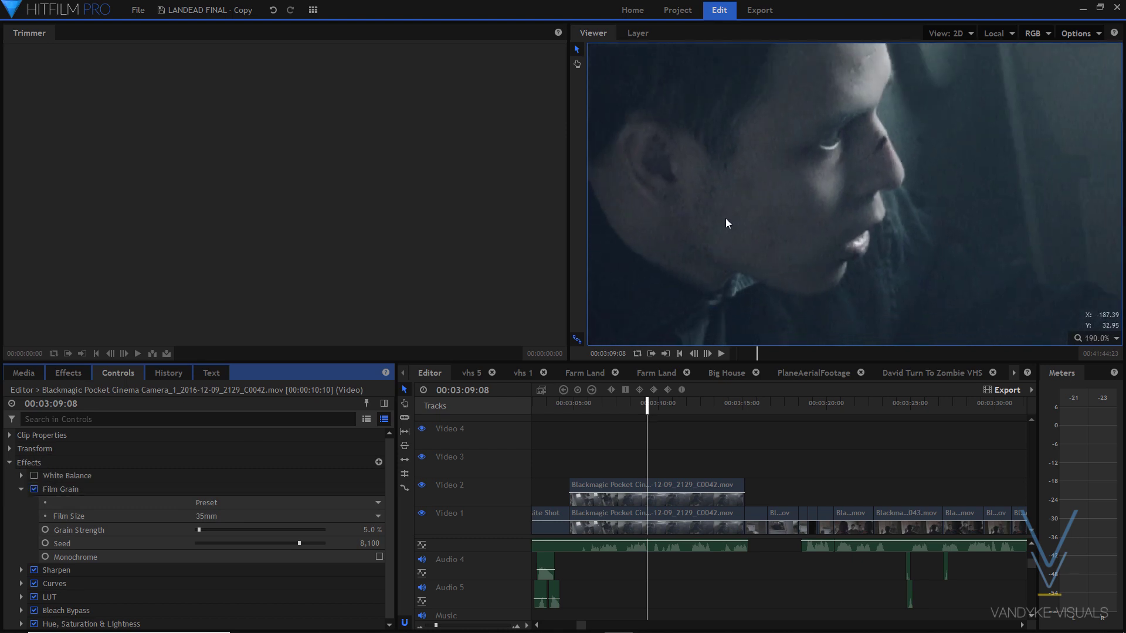
pyautogui.scroll(-3, 719, 234)
pyautogui.scroll(5, 861, 206)
pyautogui.scroll(-5, 926, 113)
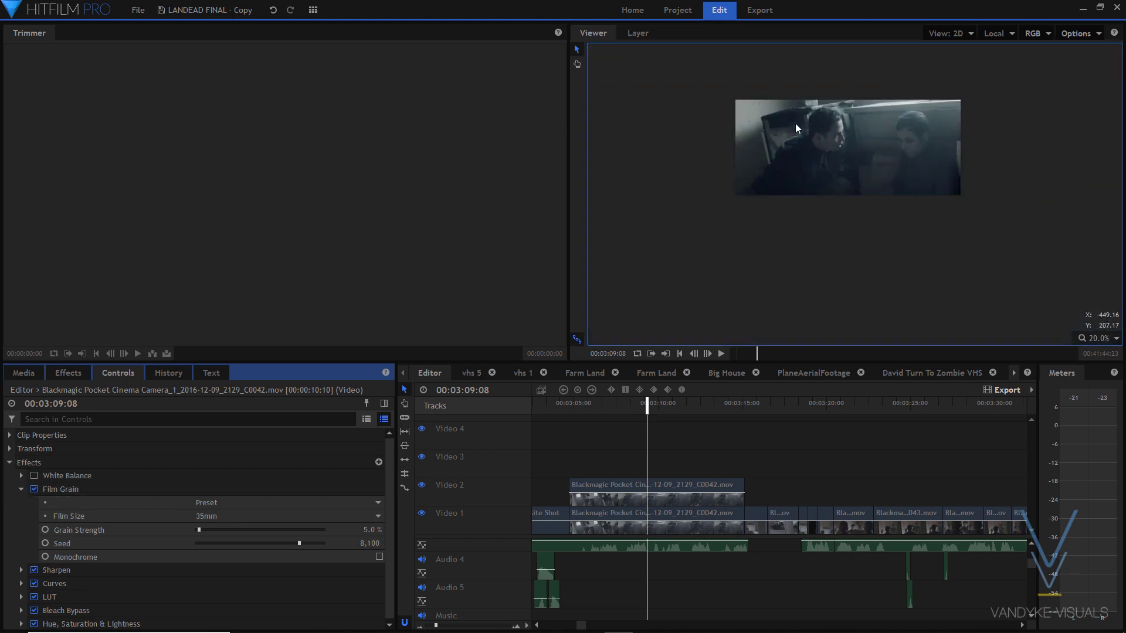
pyautogui.scroll(4, 795, 123)
pyautogui.scroll(2, 803, 160)
pyautogui.scroll(-3, 730, 176)
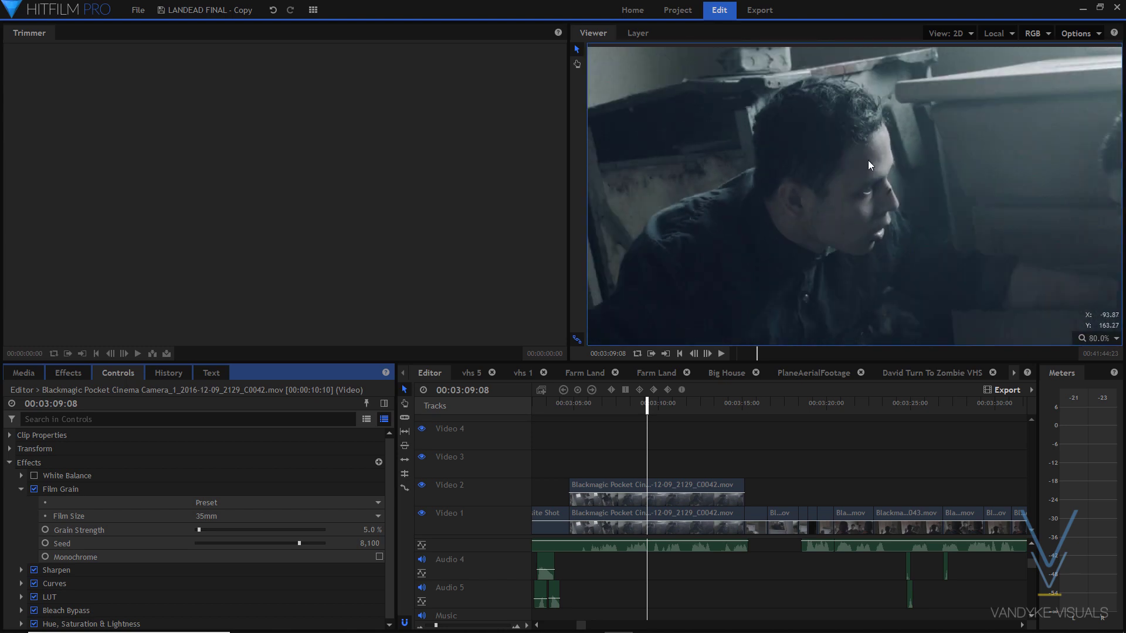
pyautogui.scroll(3, 860, 153)
pyautogui.scroll(-3, 850, 154)
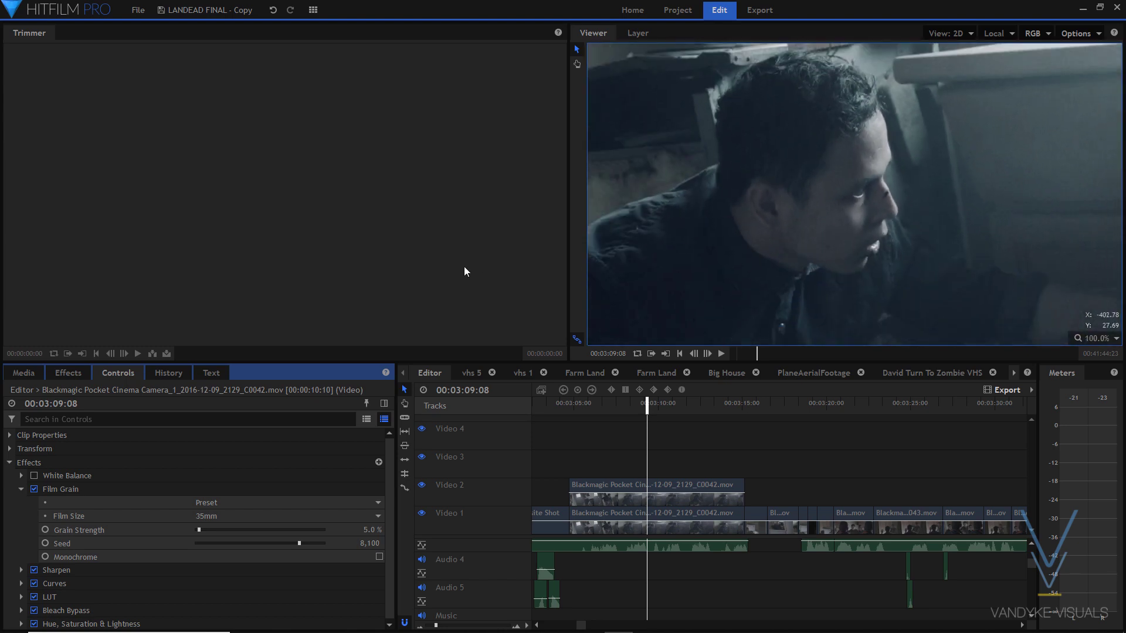
pyautogui.click(17, 491)
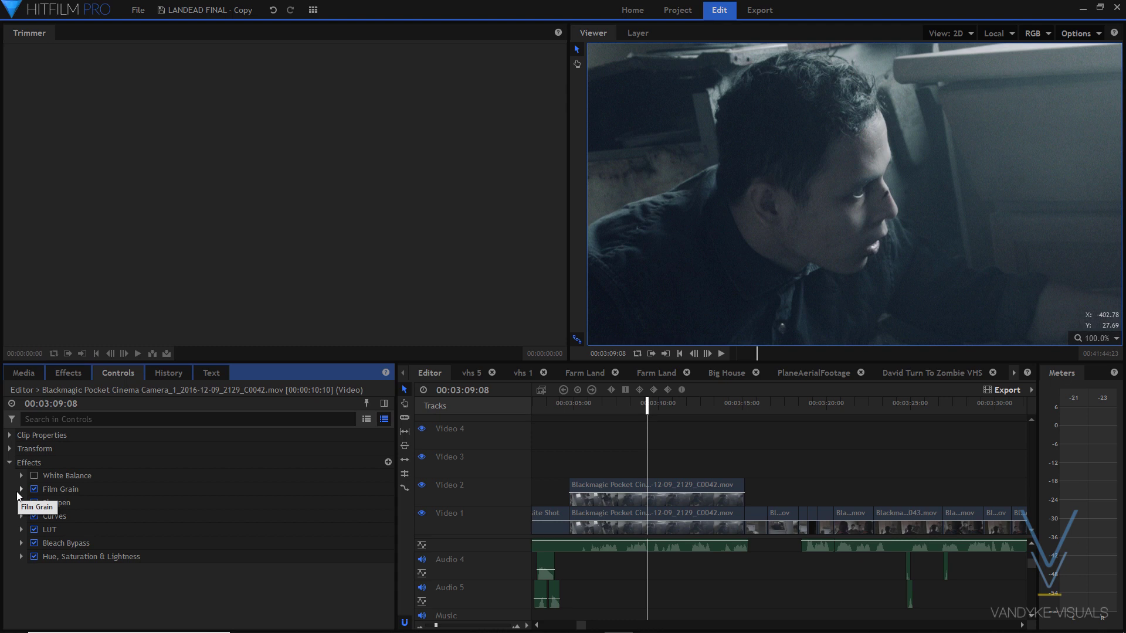
pyautogui.click(21, 489)
pyautogui.click(20, 490)
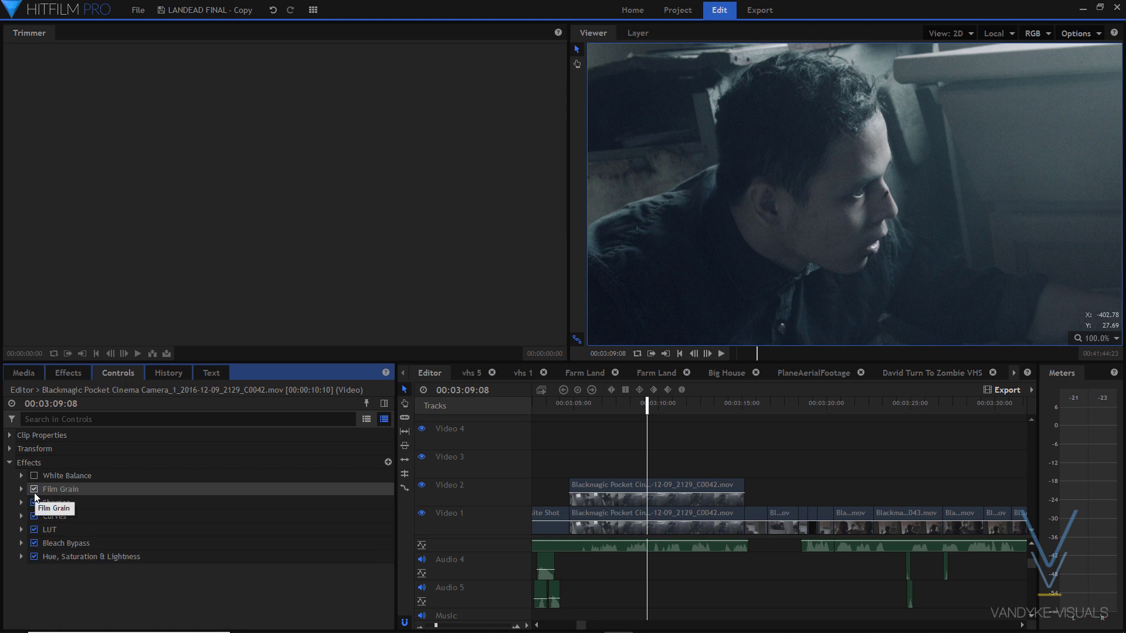
pyautogui.click(20, 489)
pyautogui.click(21, 489)
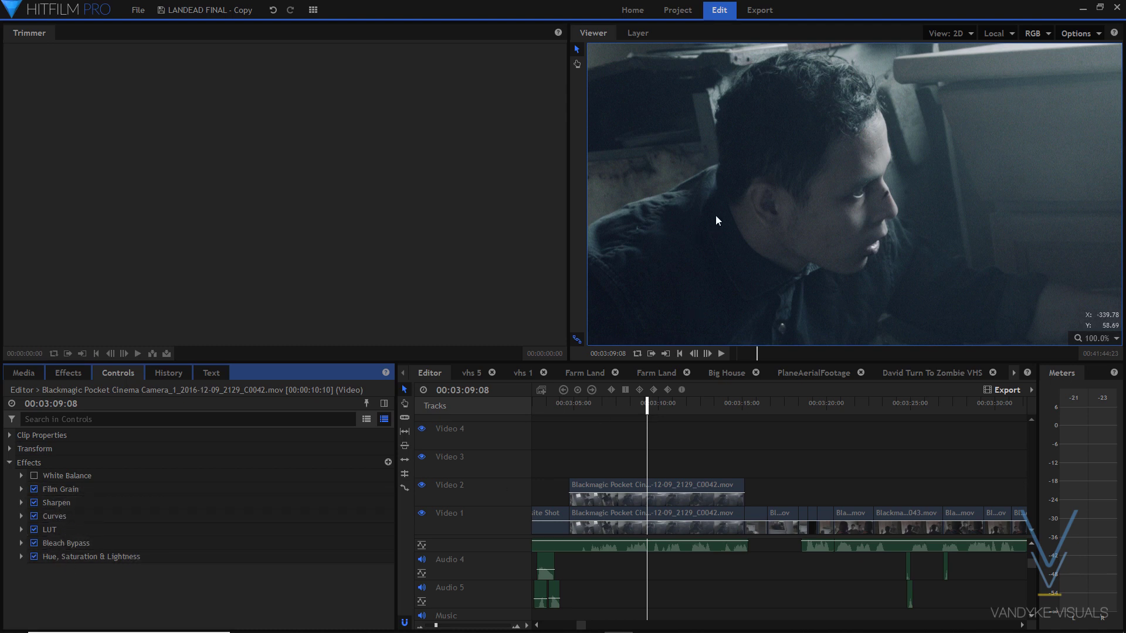
# Fit the frame in the viewer and inspect the White Balance colour setting
pyautogui.scroll(-4, 715, 216)
pyautogui.click(1106, 344)
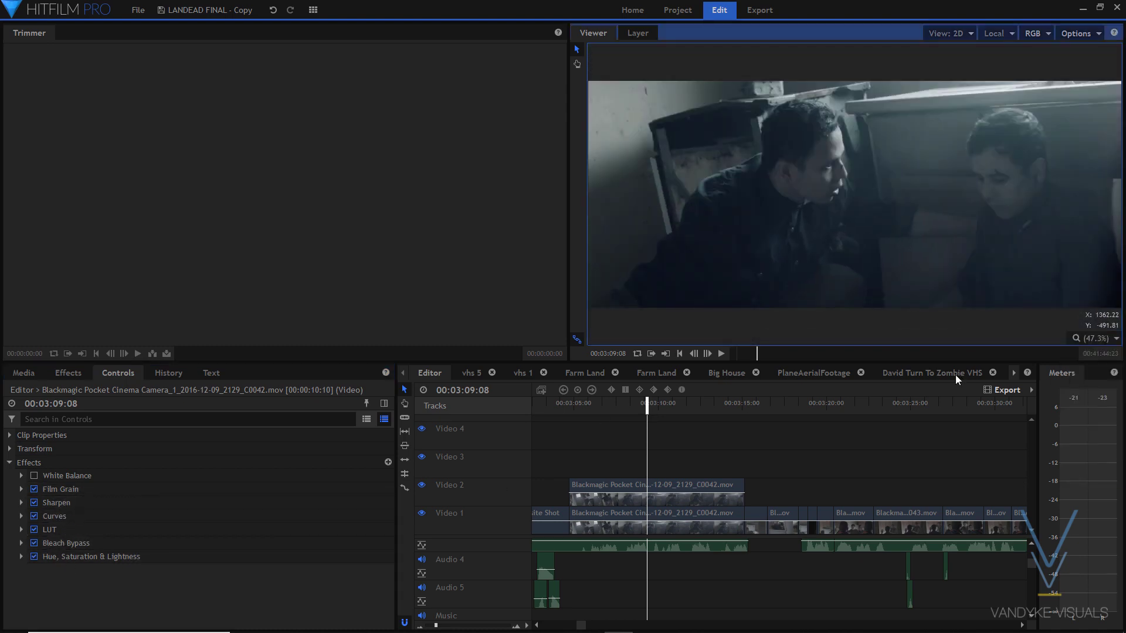
pyautogui.click(1091, 476)
pyautogui.click(21, 476)
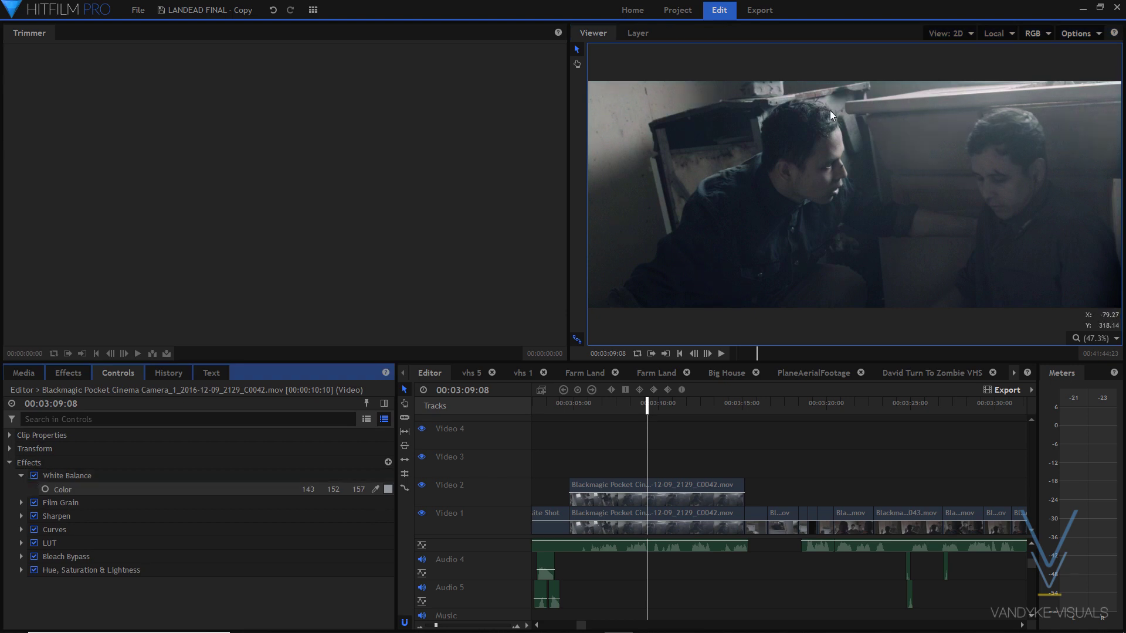
pyautogui.click(21, 476)
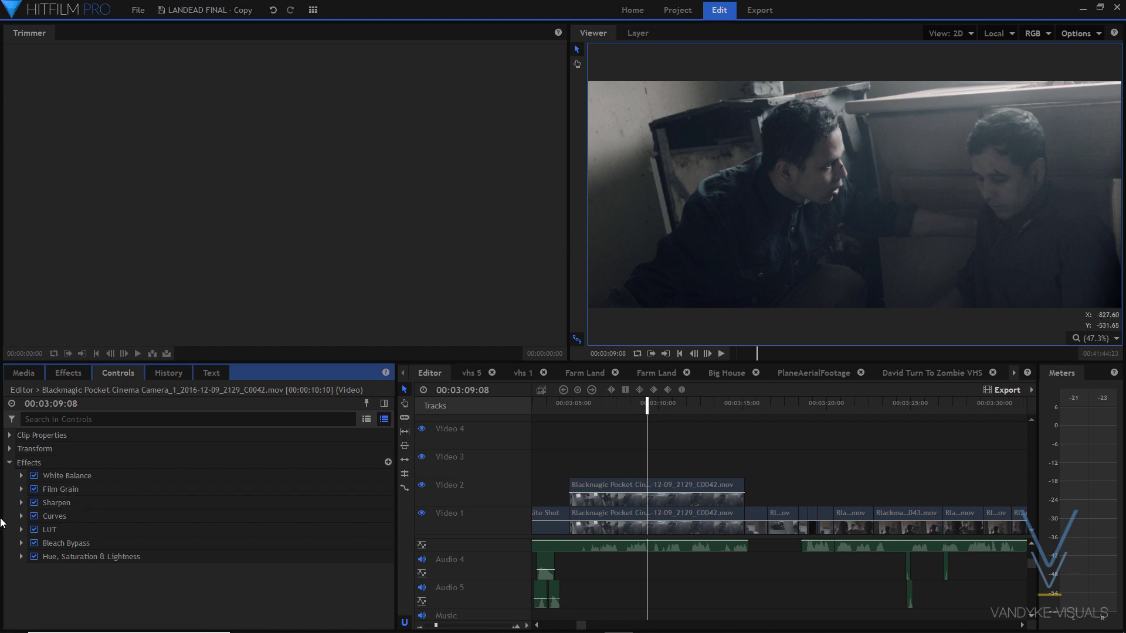
# Compare the shot with White Balance off and back on, keeping the viewer at Scale to Fit
pyautogui.click(34, 477)
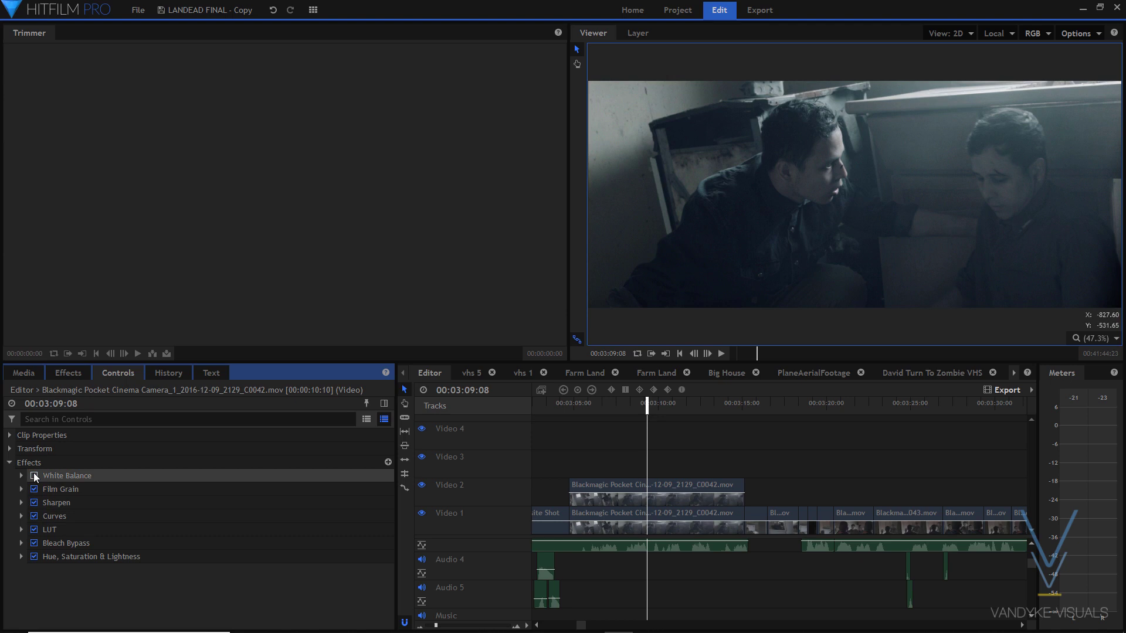
pyautogui.click(34, 476)
pyautogui.click(1090, 339)
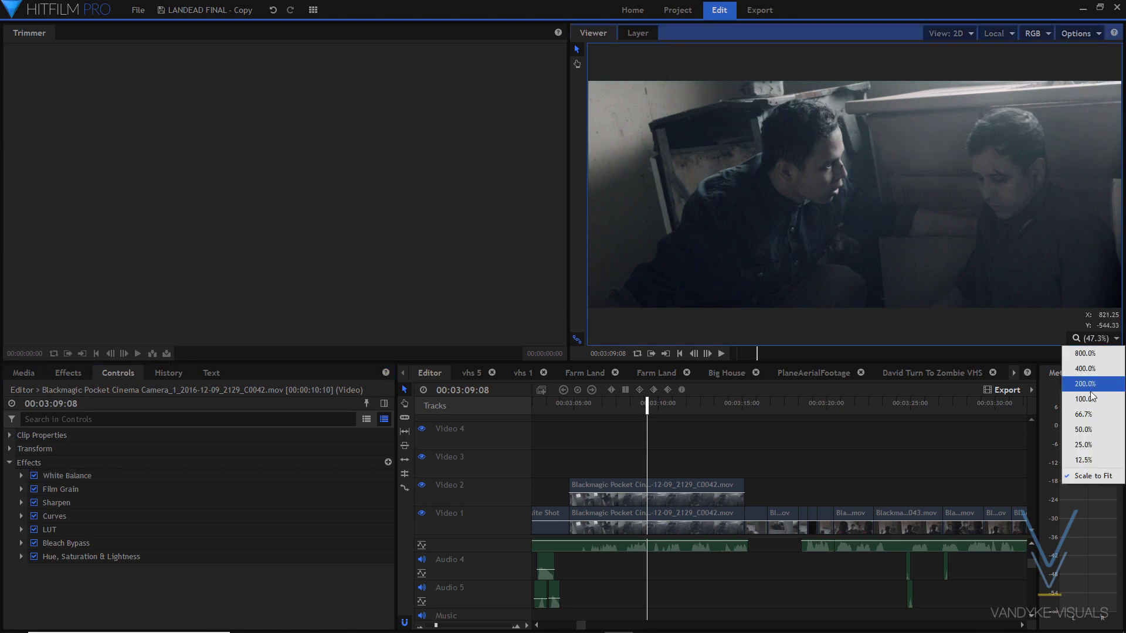
pyautogui.click(1082, 473)
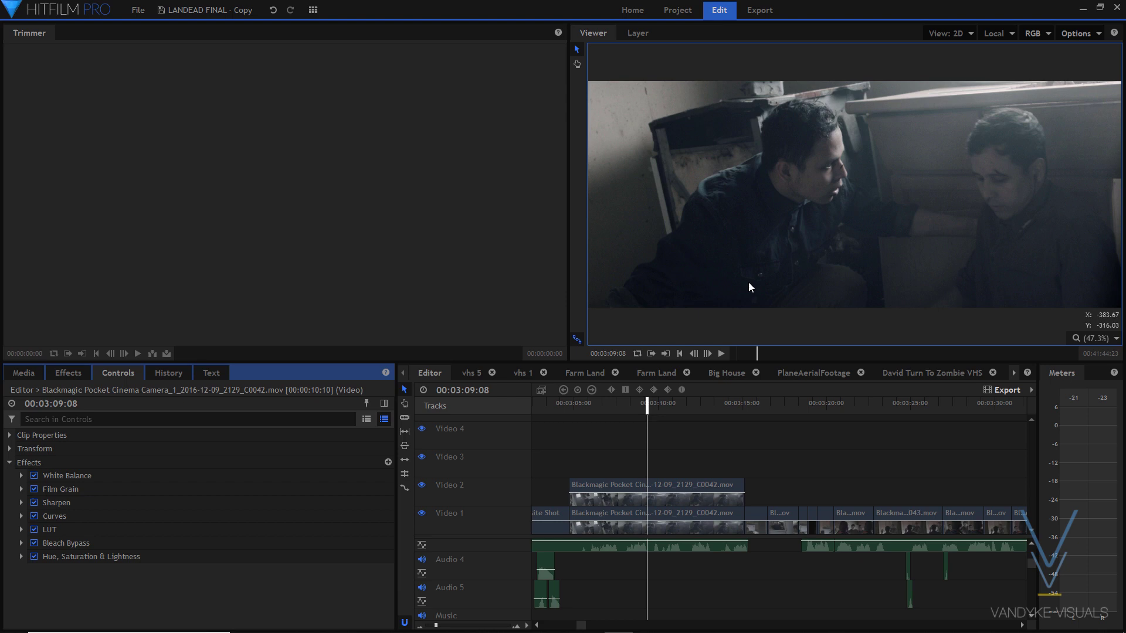
# Disable White Balance, Film Grain, Sharpen, Curves, LUT, Bleach Bypass and Hue, Saturation & Lightness
pyautogui.click(34, 475)
pyautogui.click(34, 489)
pyautogui.click(34, 503)
pyautogui.click(34, 516)
pyautogui.click(34, 530)
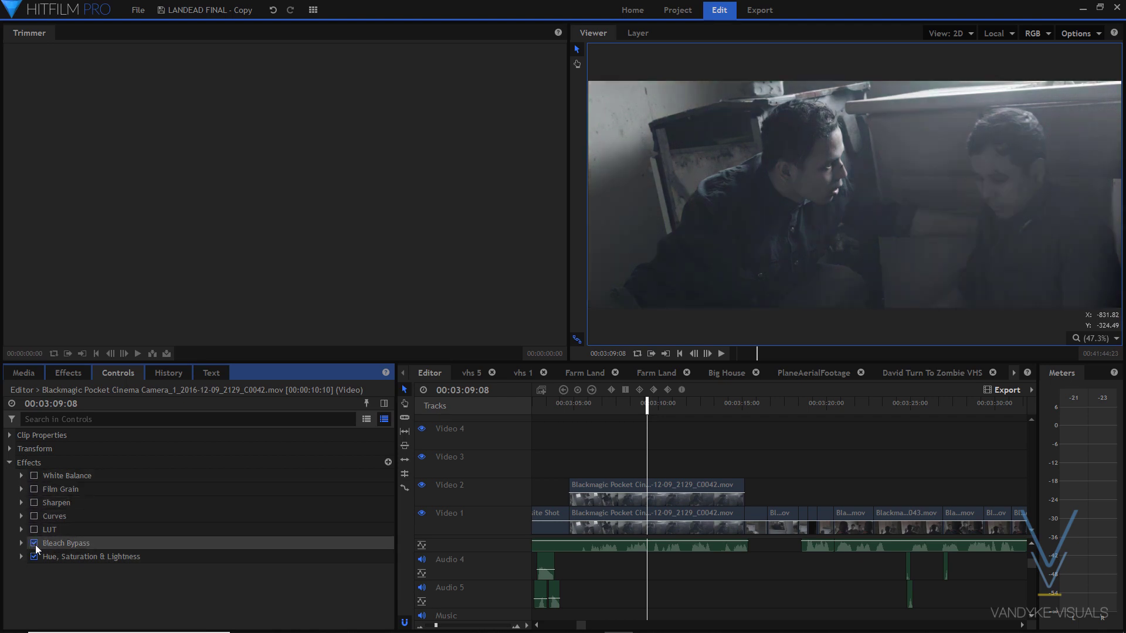
pyautogui.click(34, 543)
pyautogui.click(32, 557)
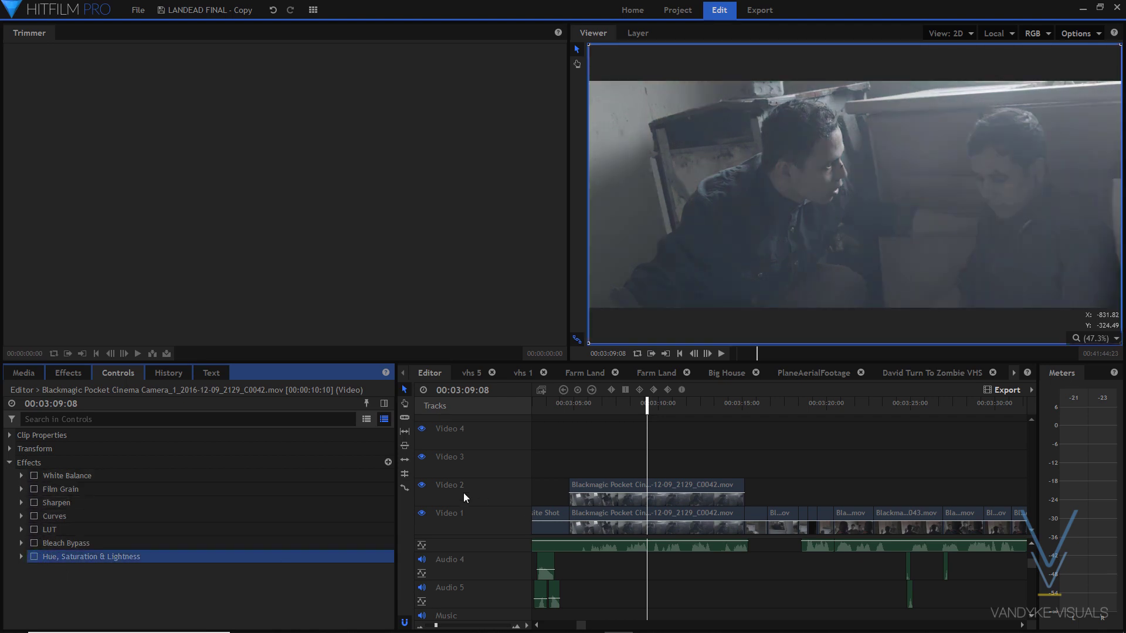
# Compare Video 2 against Video 1 by toggling its visibility, leaving Video 2 hidden
pyautogui.click(421, 485)
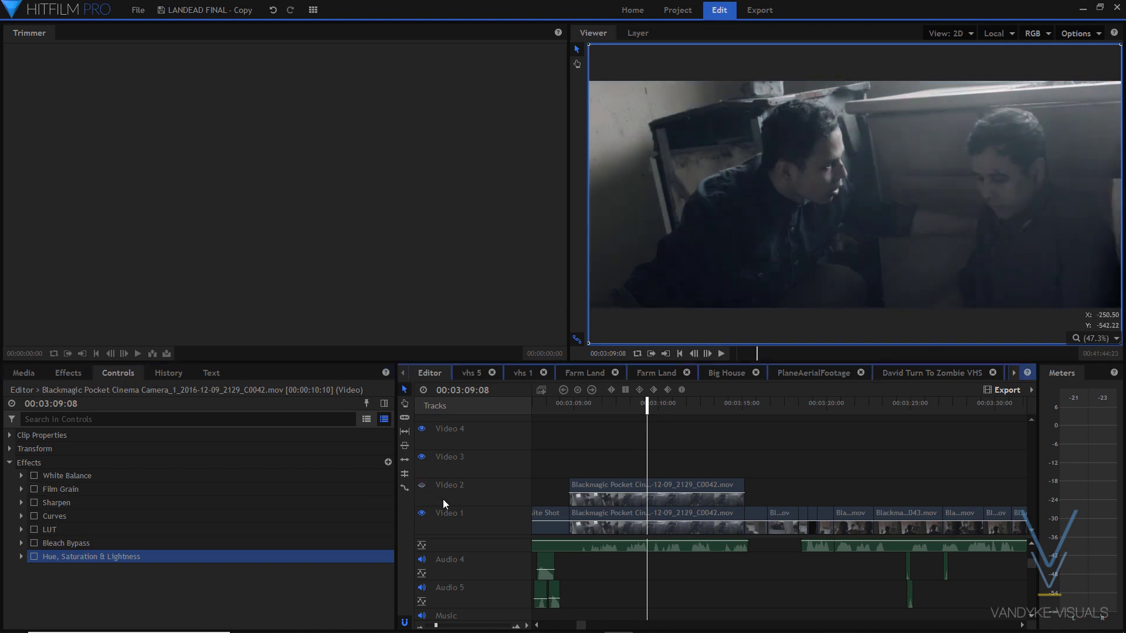
pyautogui.click(421, 485)
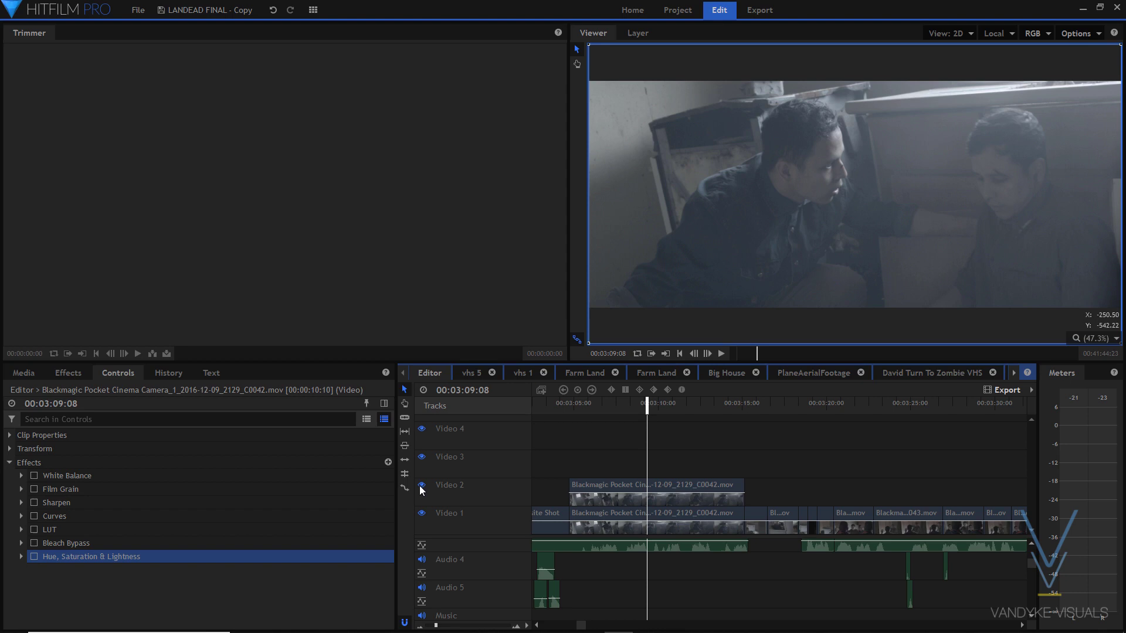
pyautogui.click(421, 486)
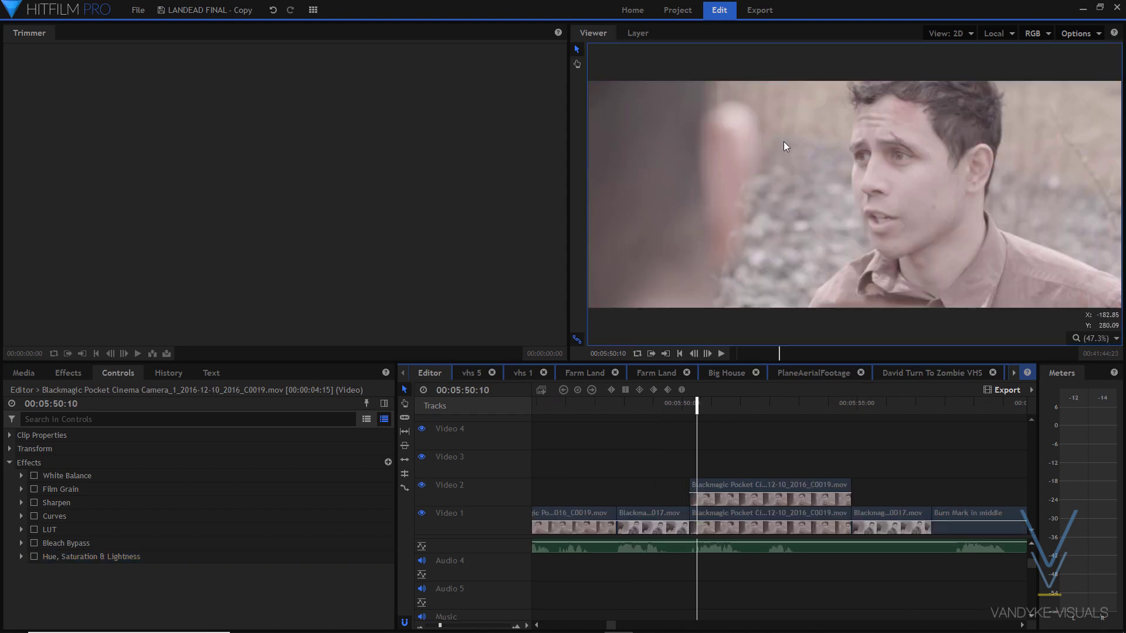
# Toggle Video 2 off, on and off to compare the flat C0019 copy with the darker Video 1 clip
pyautogui.click(422, 485)
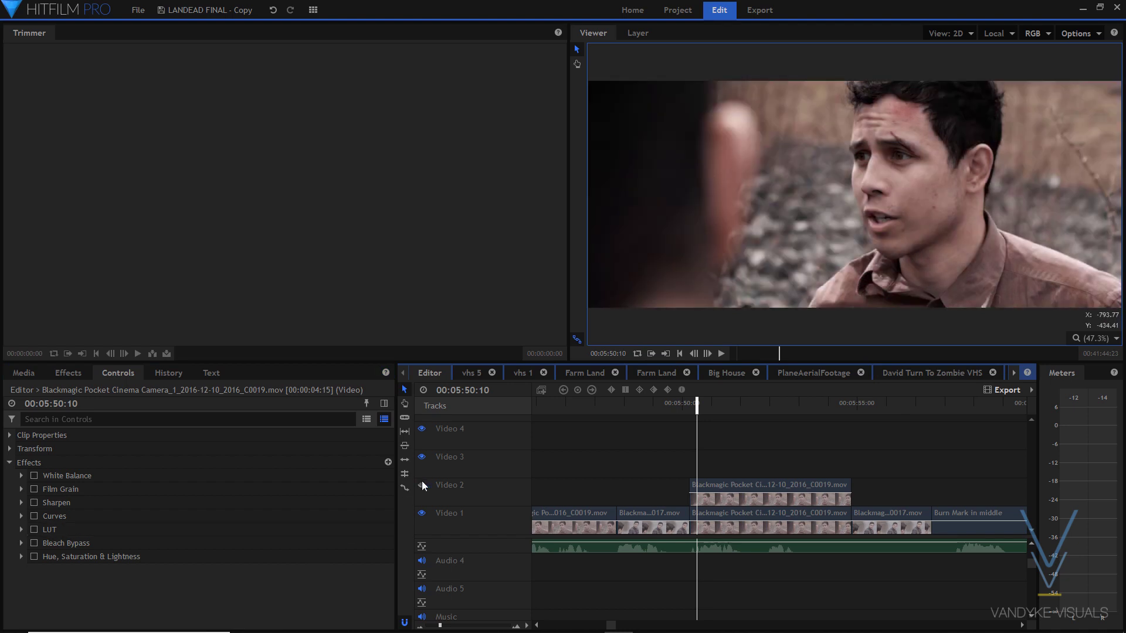
pyautogui.click(421, 486)
pyautogui.click(422, 486)
# Show Video 2 again and enable Hue, Saturation & Lightness, Bleach Bypass and LUT on the C0019 copy
pyautogui.click(422, 486)
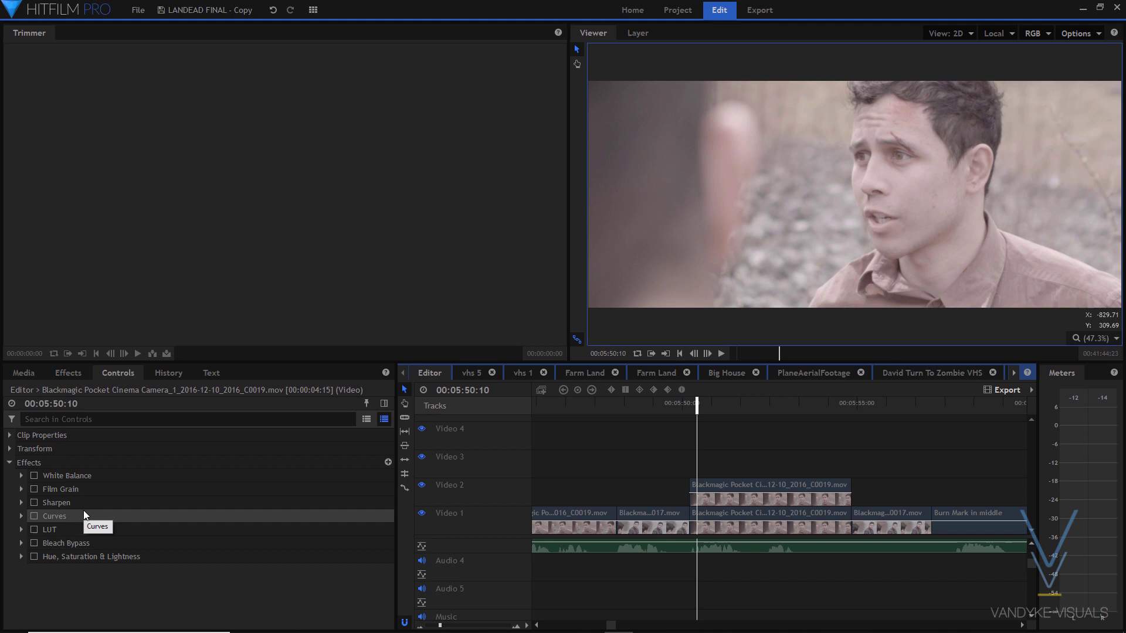
pyautogui.click(34, 556)
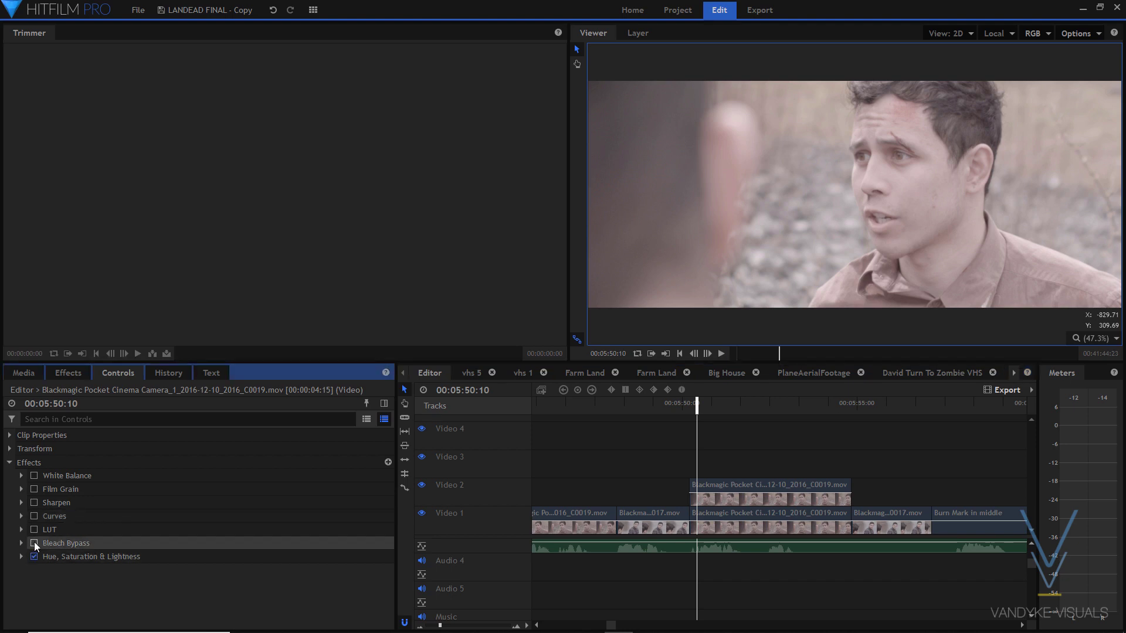
pyautogui.click(34, 542)
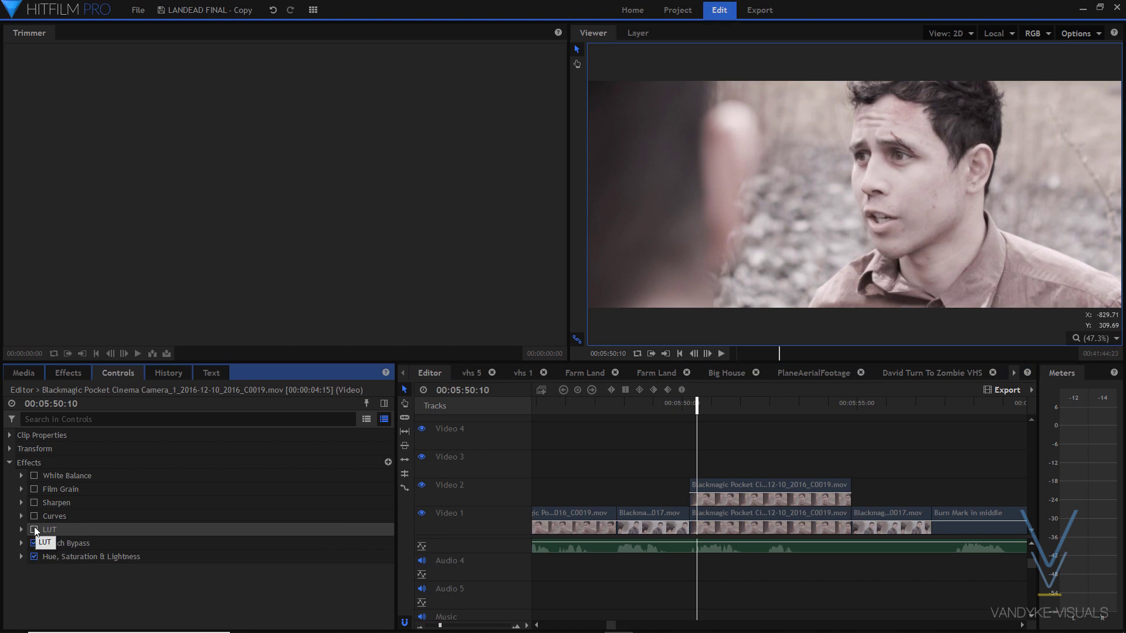
pyautogui.click(34, 529)
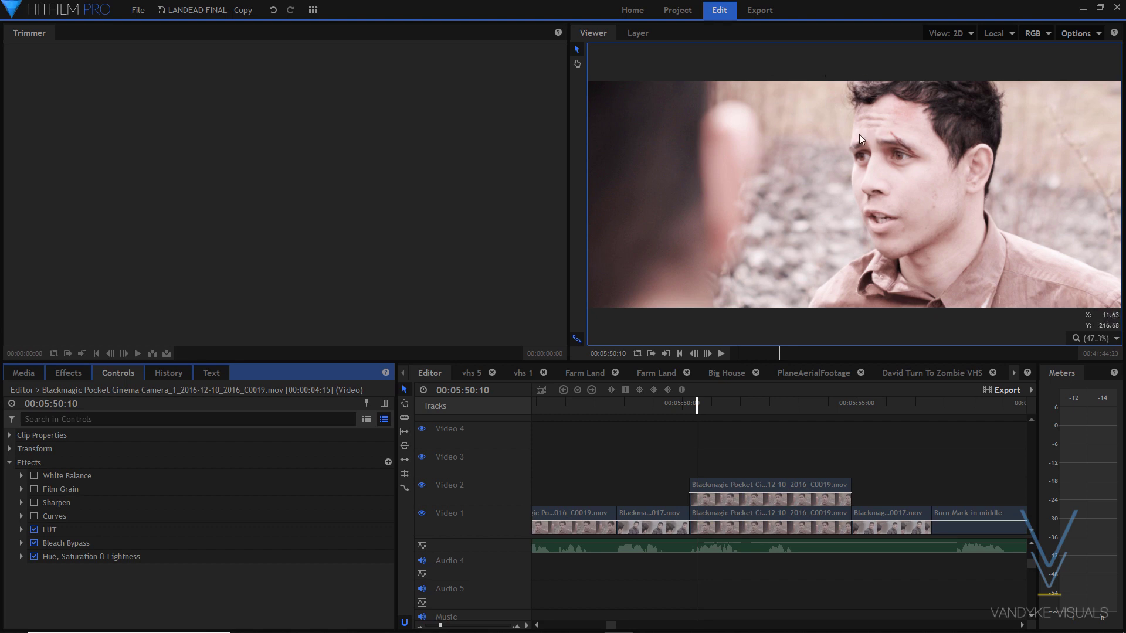
# Switch off LUT, Bleach Bypass and Hue/Saturation, zoom in on the ungraded footage, then Scale to Fit
pyautogui.click(34, 529)
pyautogui.click(34, 543)
pyautogui.click(34, 556)
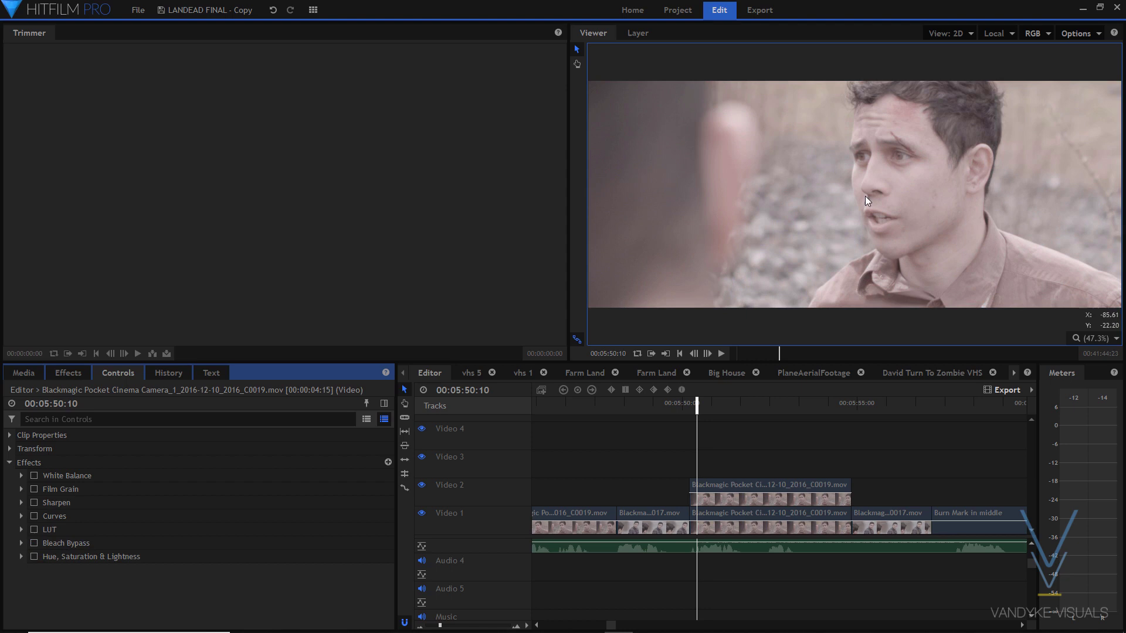
pyautogui.scroll(2, 823, 180)
pyautogui.scroll(2, 895, 112)
pyautogui.scroll(-5, 921, 92)
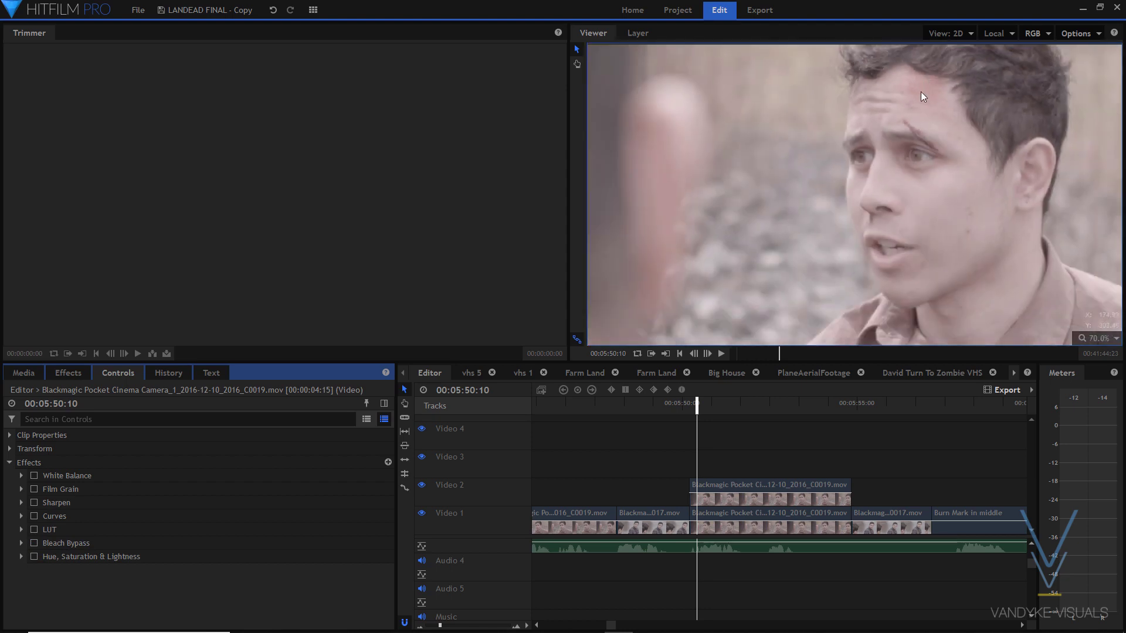
pyautogui.scroll(3, 727, 183)
pyautogui.scroll(-3, 858, 161)
pyautogui.scroll(3, 859, 160)
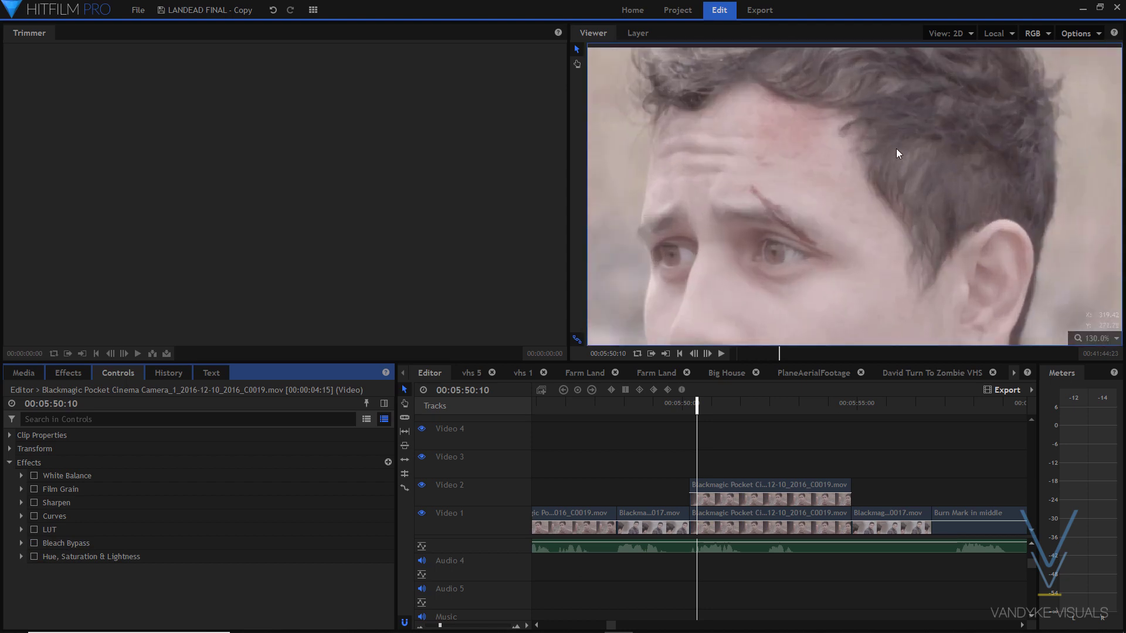
pyautogui.scroll(-2, 896, 149)
pyautogui.scroll(2, 909, 149)
pyautogui.scroll(-2, 832, 167)
pyautogui.scroll(3, 762, 178)
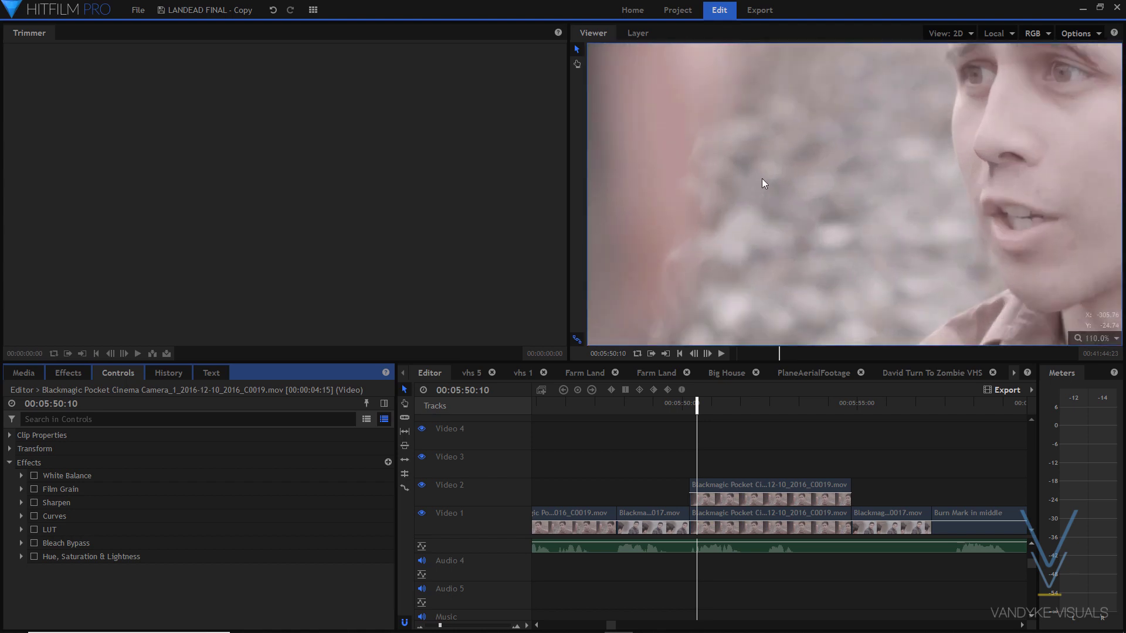
pyautogui.scroll(-3, 751, 178)
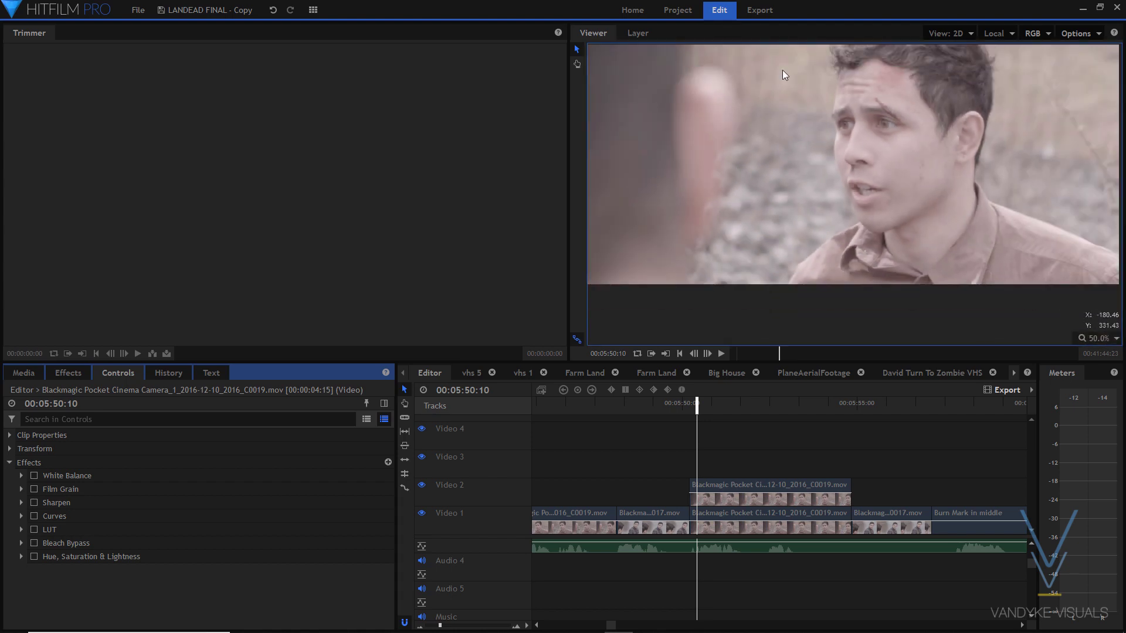
pyautogui.click(1098, 339)
pyautogui.click(1089, 474)
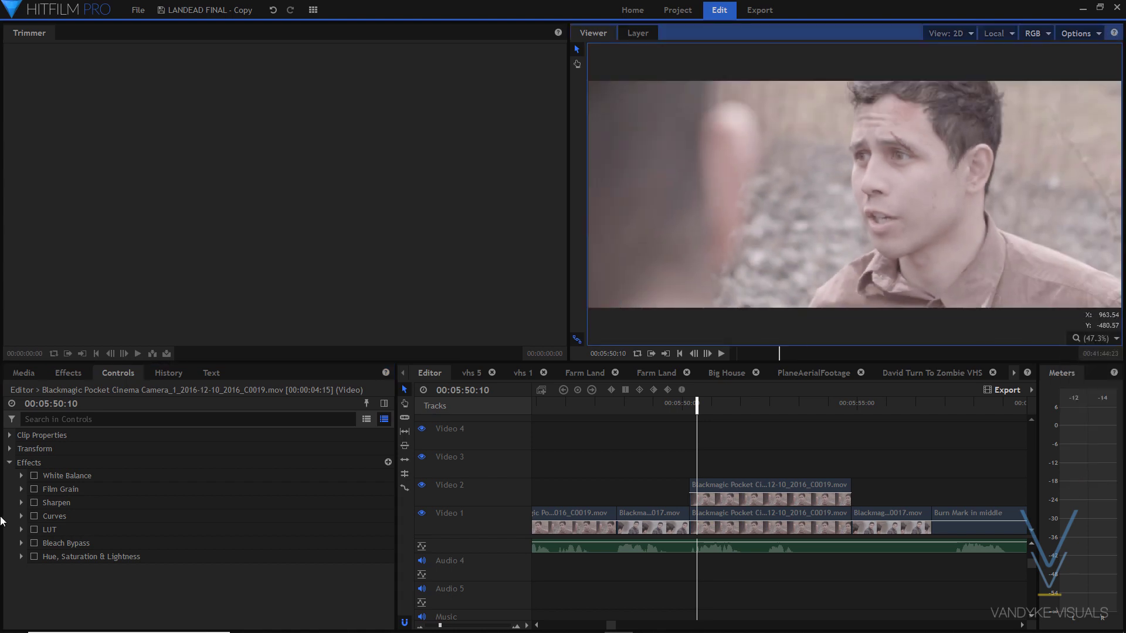
# Re-enable Hue/Saturation, Bleach Bypass and LUT, and turn on Curves to darken the image
pyautogui.click(34, 557)
pyautogui.click(34, 543)
pyautogui.click(34, 529)
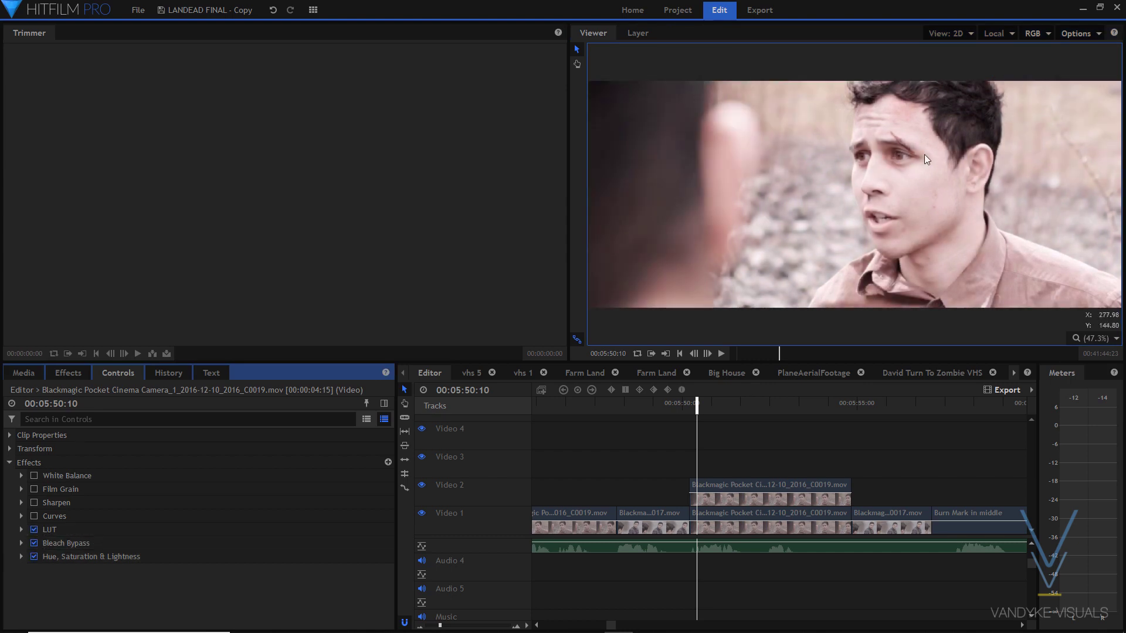
pyautogui.click(33, 516)
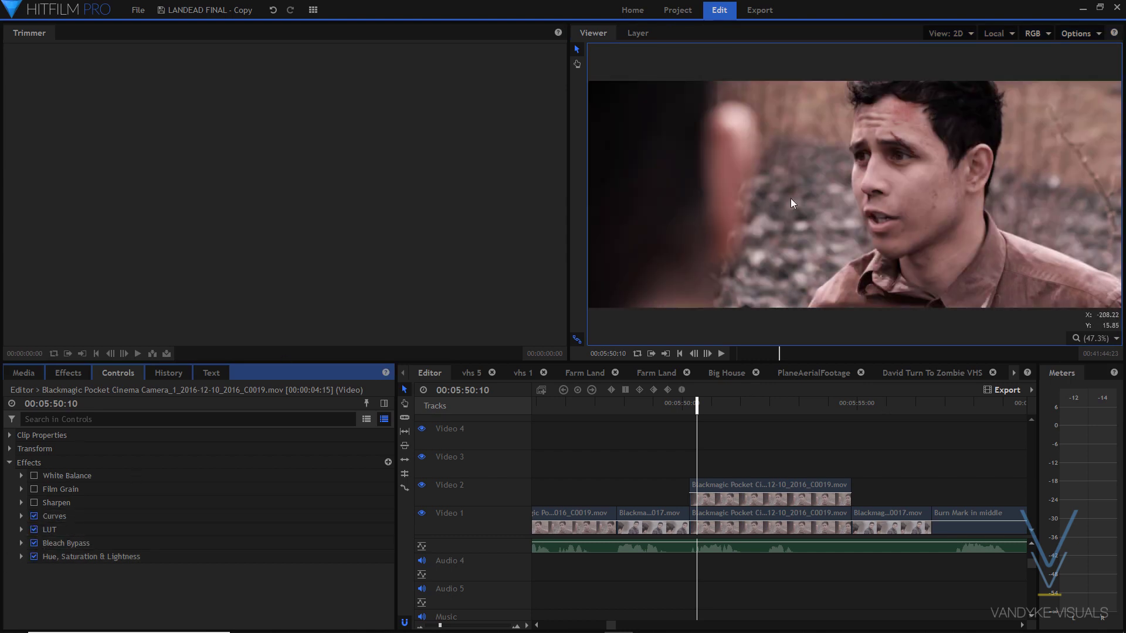
# Zoom the Viewer in to inspect the darker grade, then set it back to Scale to Fit
pyautogui.scroll(3, 886, 167)
pyautogui.scroll(1, 906, 109)
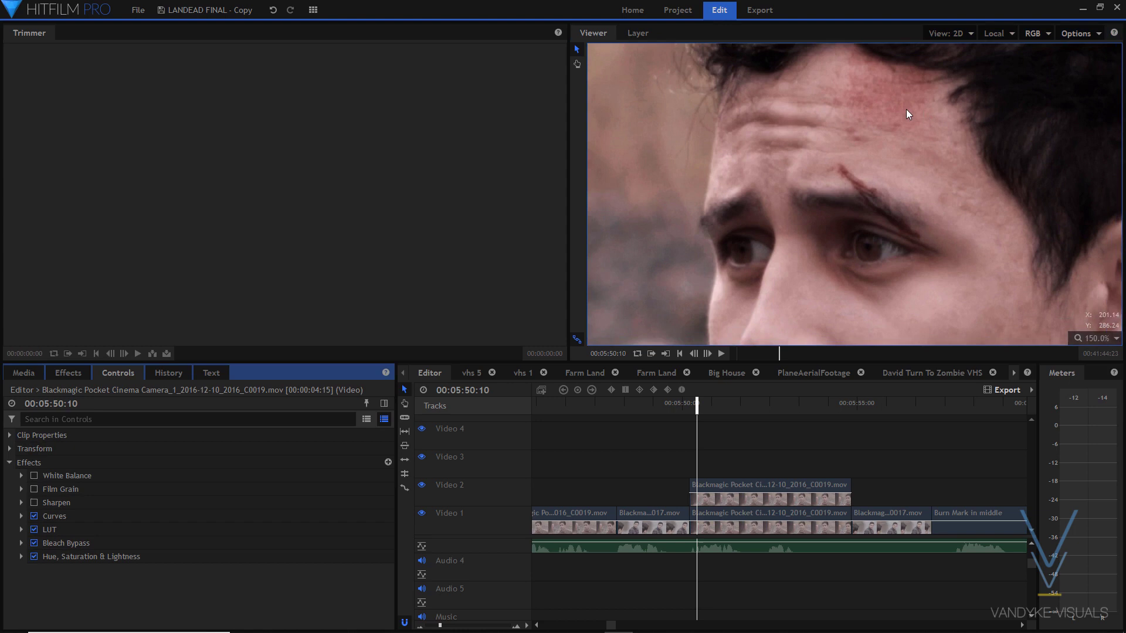
pyautogui.scroll(-4, 937, 174)
pyautogui.scroll(3, 981, 76)
pyautogui.scroll(-4, 938, 112)
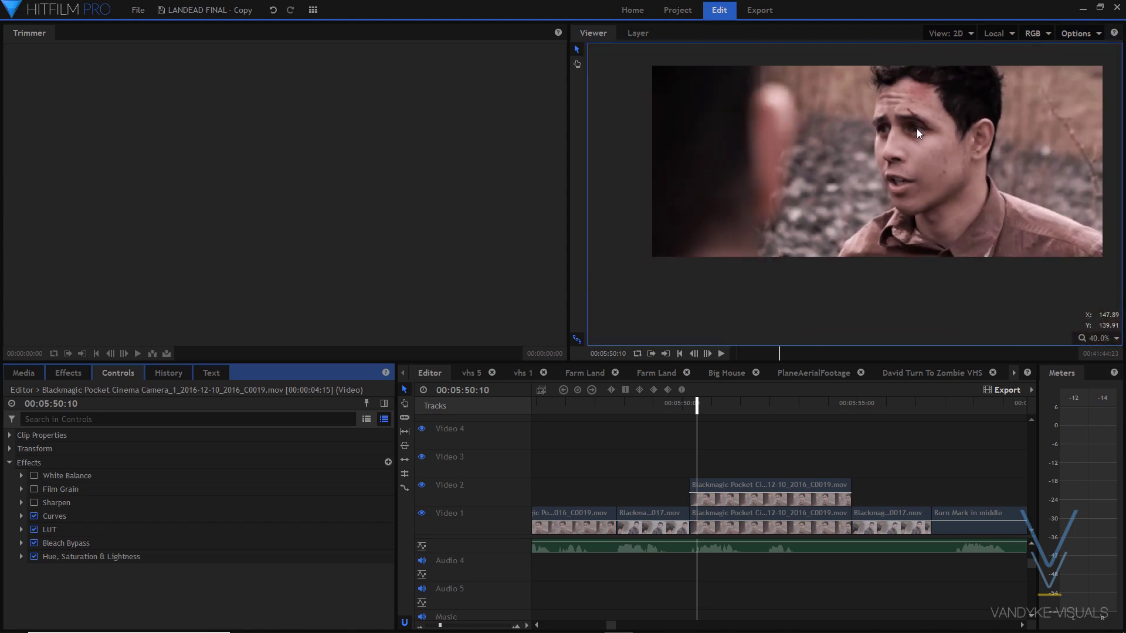
pyautogui.scroll(-1, 915, 117)
pyautogui.scroll(4, 910, 82)
pyautogui.scroll(4, 1023, 108)
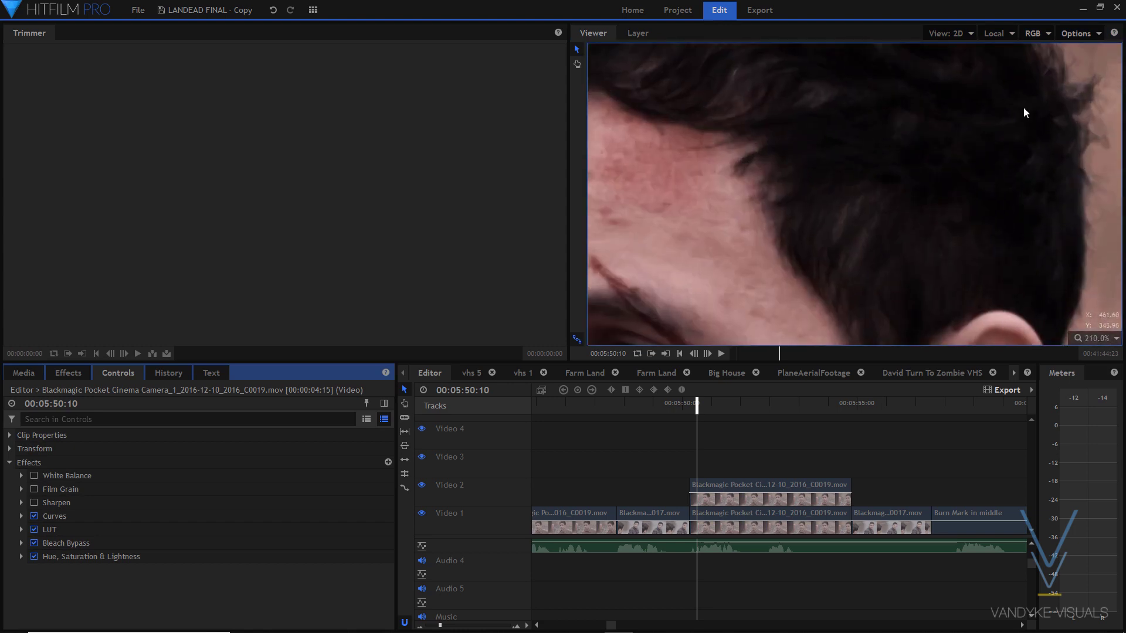
pyautogui.scroll(-2, 881, 117)
pyautogui.scroll(-2, 897, 111)
pyautogui.scroll(2, 811, 141)
pyautogui.scroll(-3, 811, 141)
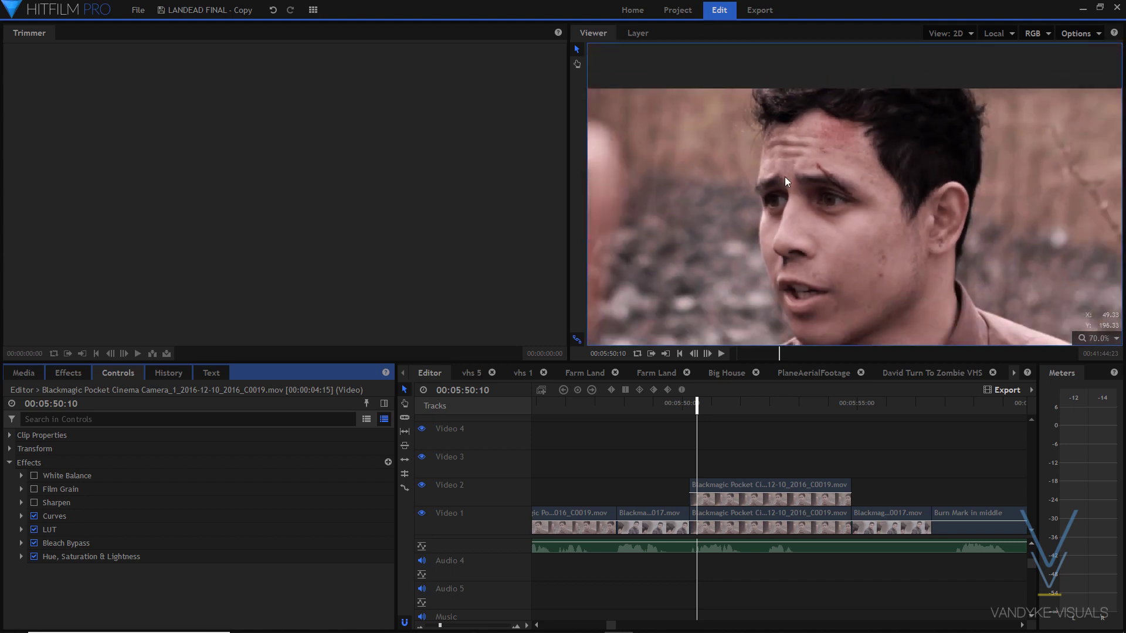
pyautogui.scroll(2, 785, 177)
pyautogui.scroll(-1, 889, 159)
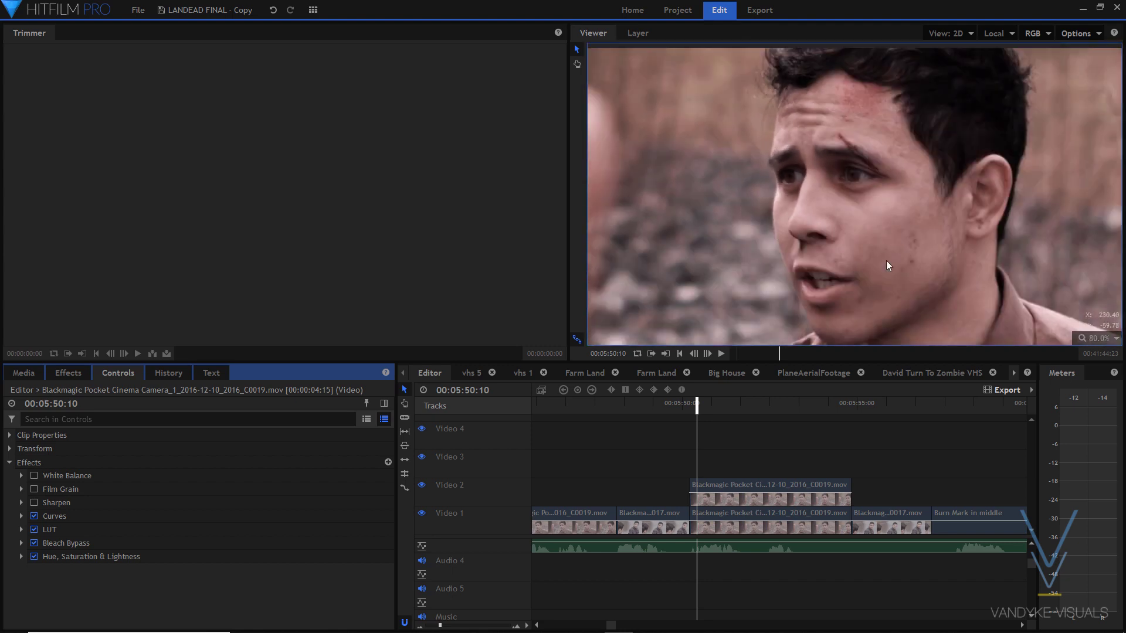
pyautogui.scroll(3, 847, 249)
pyautogui.click(1097, 340)
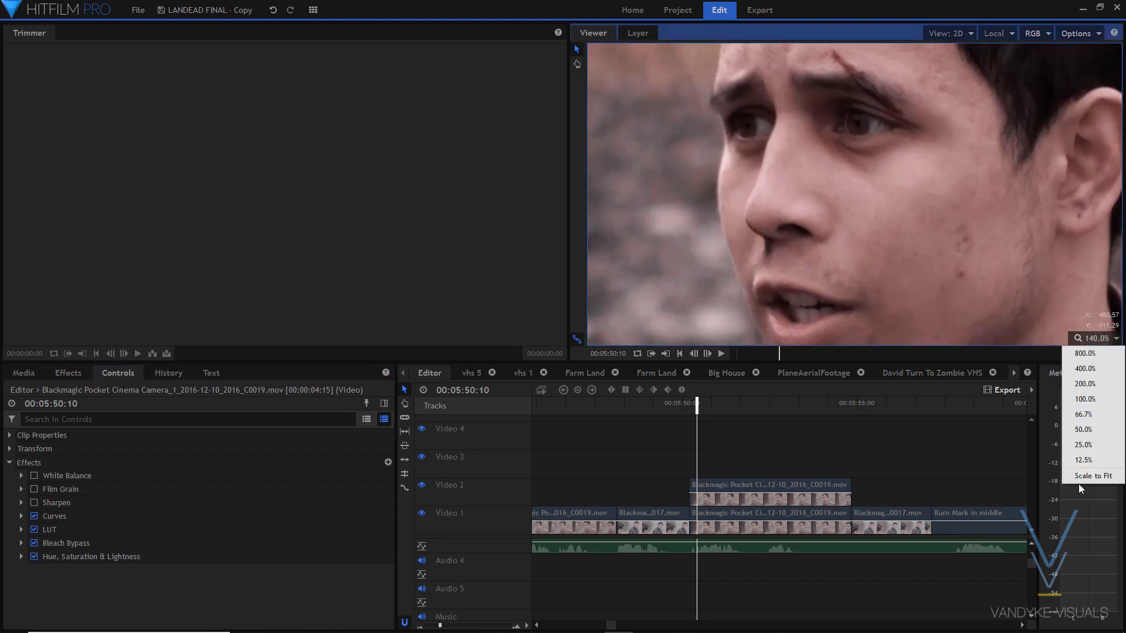
pyautogui.click(1079, 480)
# Expand the Curves effect in Controls and scroll to its curve graph
pyautogui.click(21, 516)
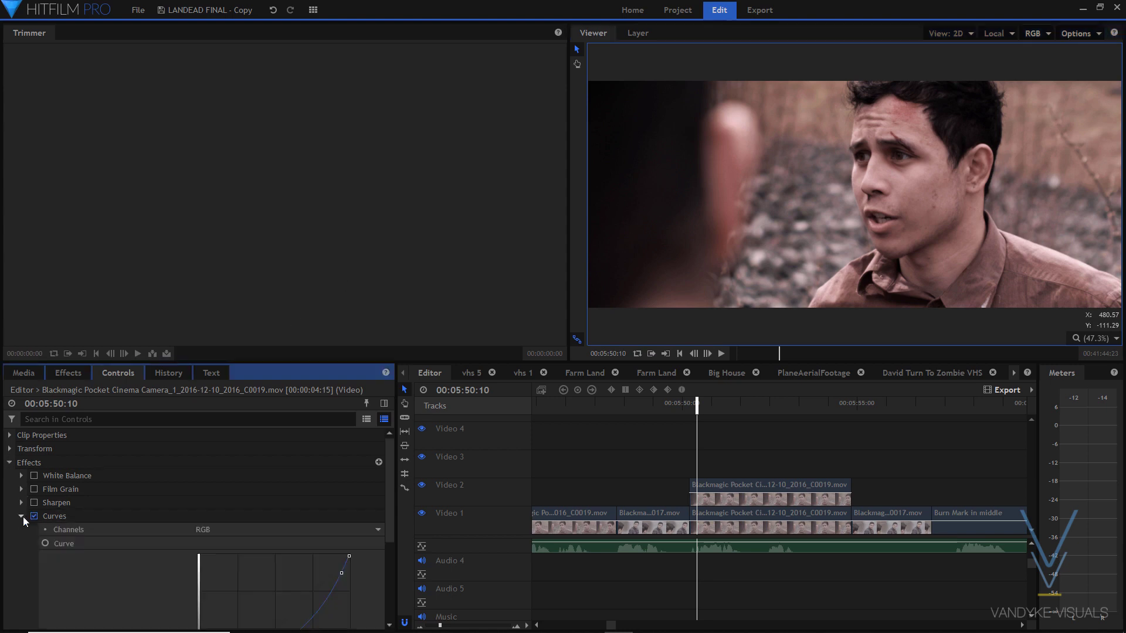
pyautogui.scroll(-3, 223, 468)
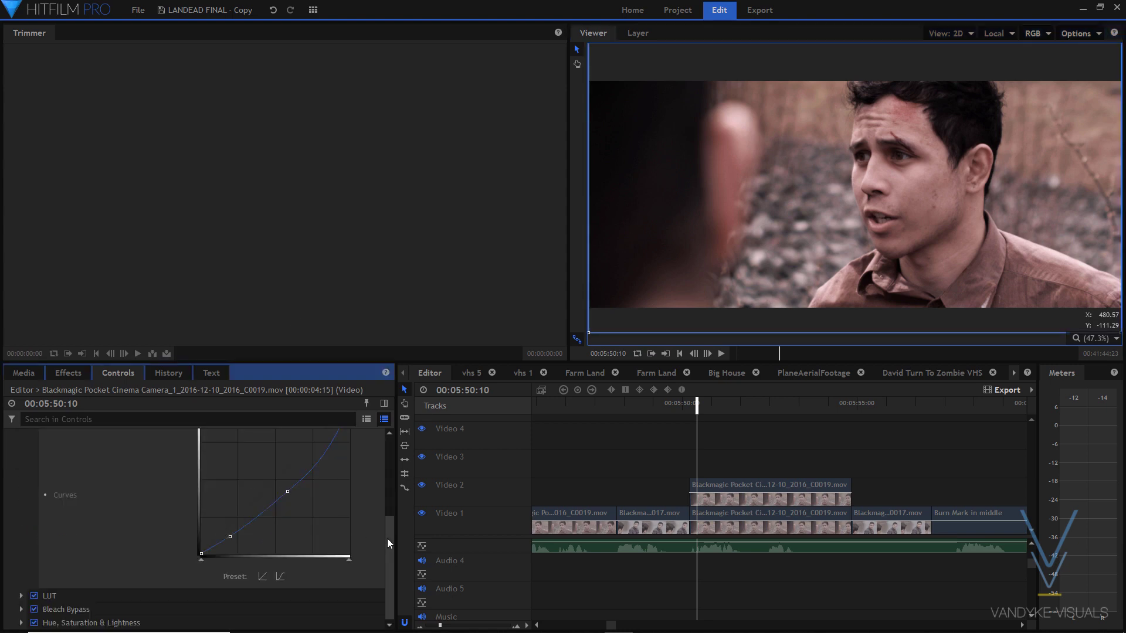
pyautogui.scroll(1, 387, 539)
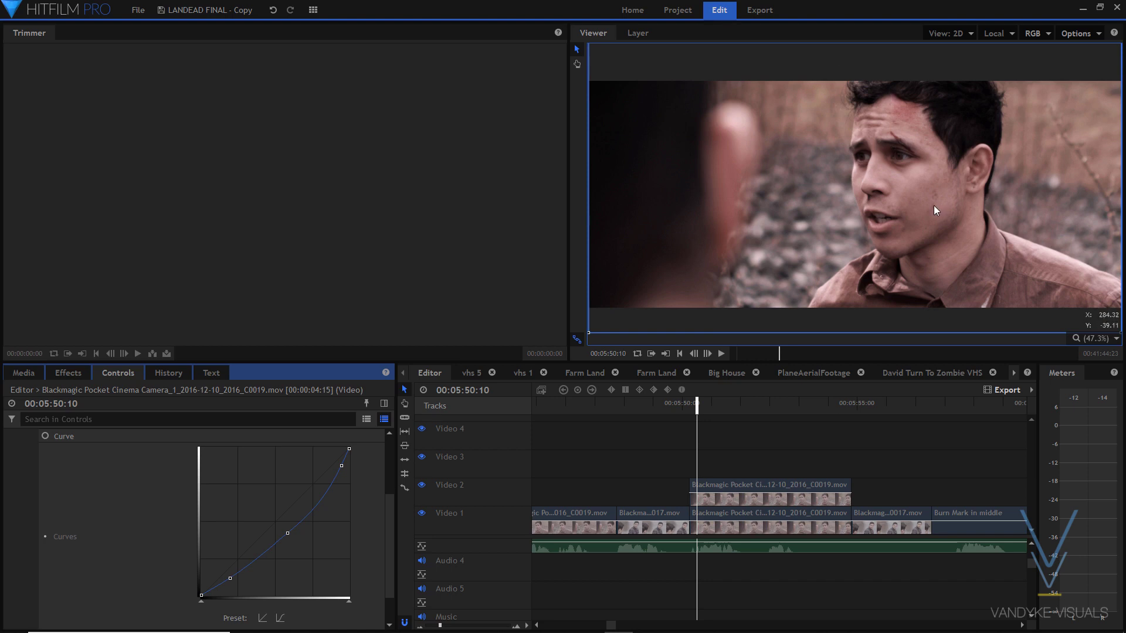
pyautogui.scroll(3, 176, 539)
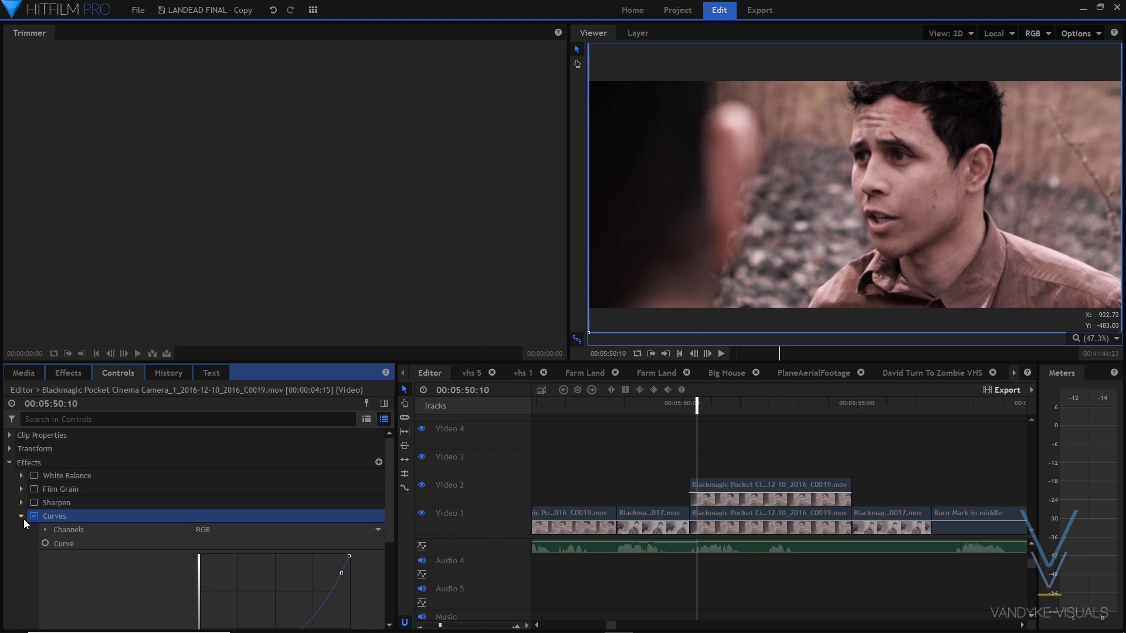
# Collapse Curves, keep it enabled, and switch on the Sharpen effect
pyautogui.click(21, 516)
pyautogui.click(34, 516)
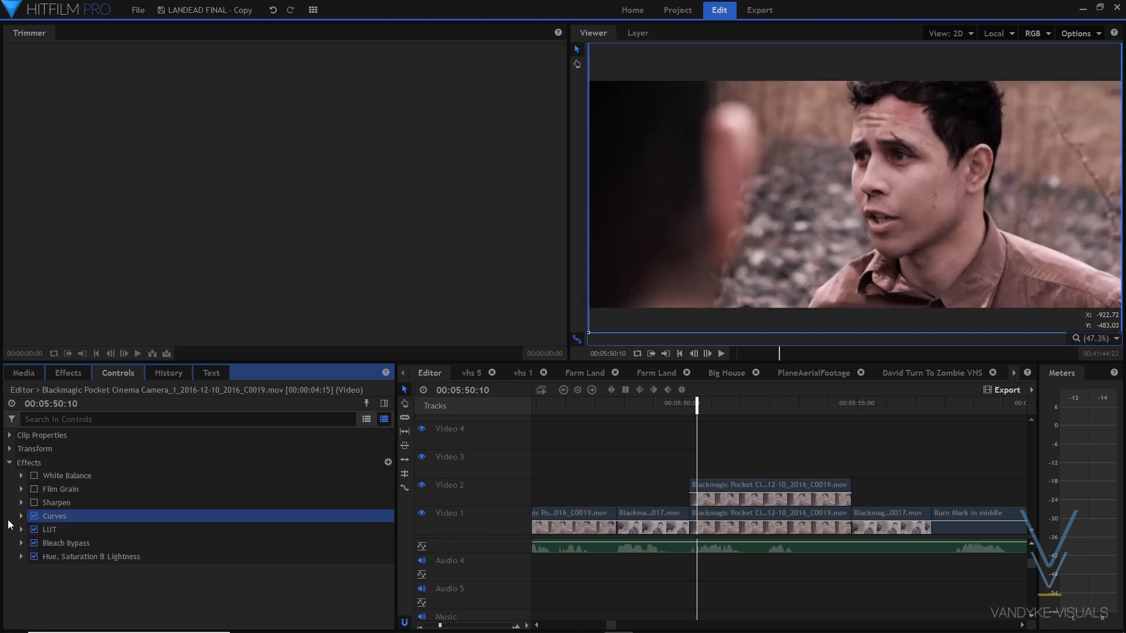
pyautogui.click(55, 508)
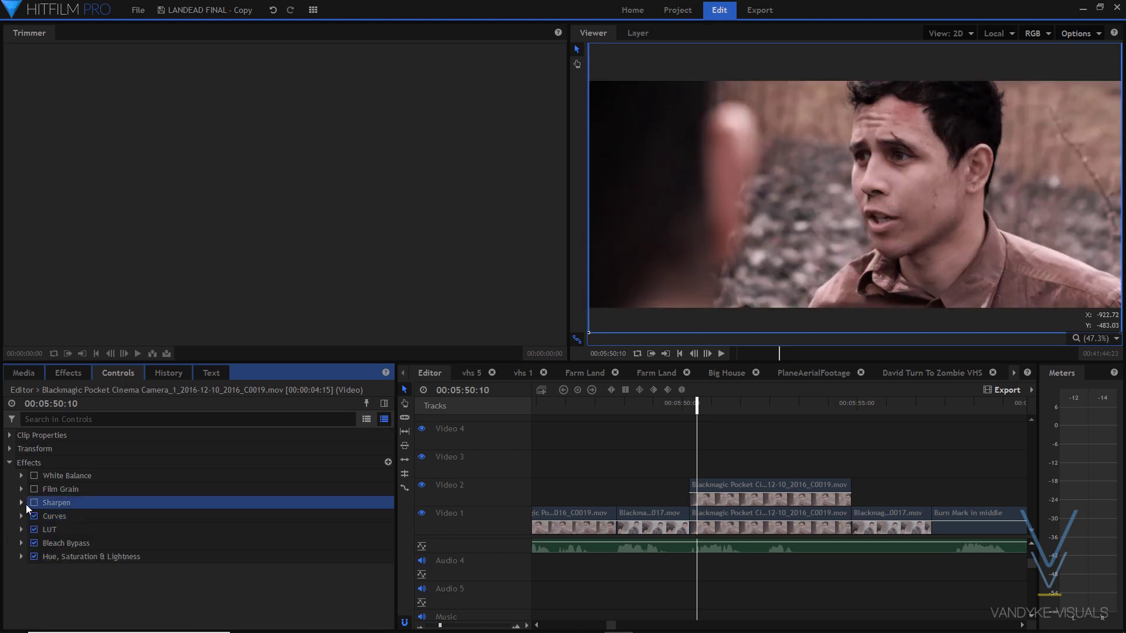
pyautogui.click(24, 503)
pyautogui.click(34, 503)
pyautogui.click(22, 502)
# Turn on Film Grain and set the Viewer to Scale to Fit
pyautogui.scroll(2, 918, 226)
pyautogui.scroll(1, 832, 122)
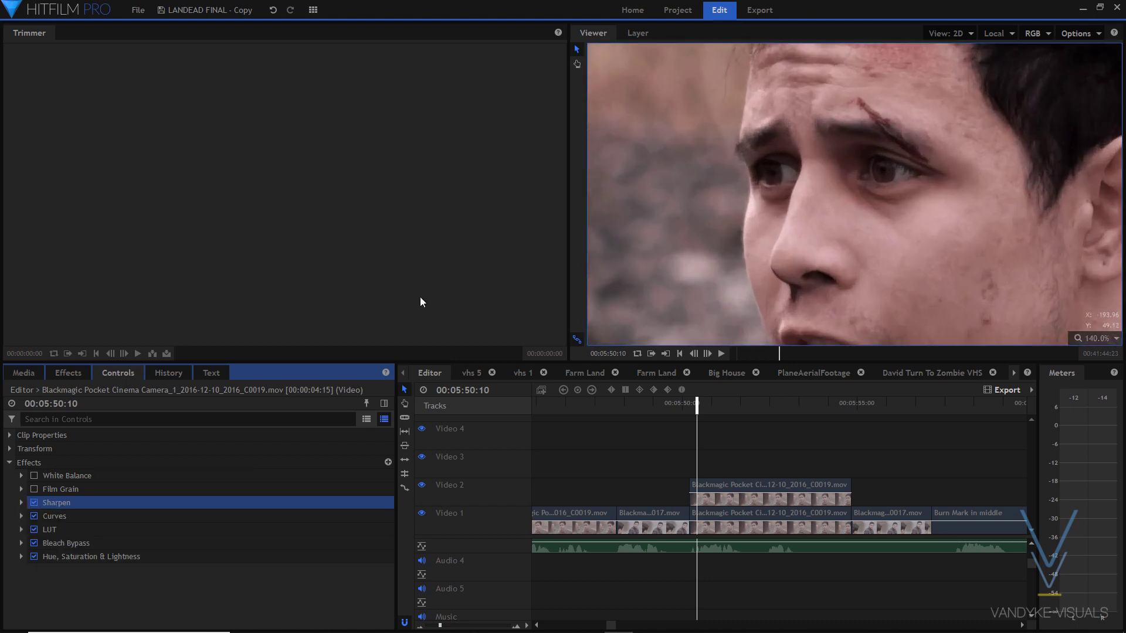
pyautogui.click(34, 489)
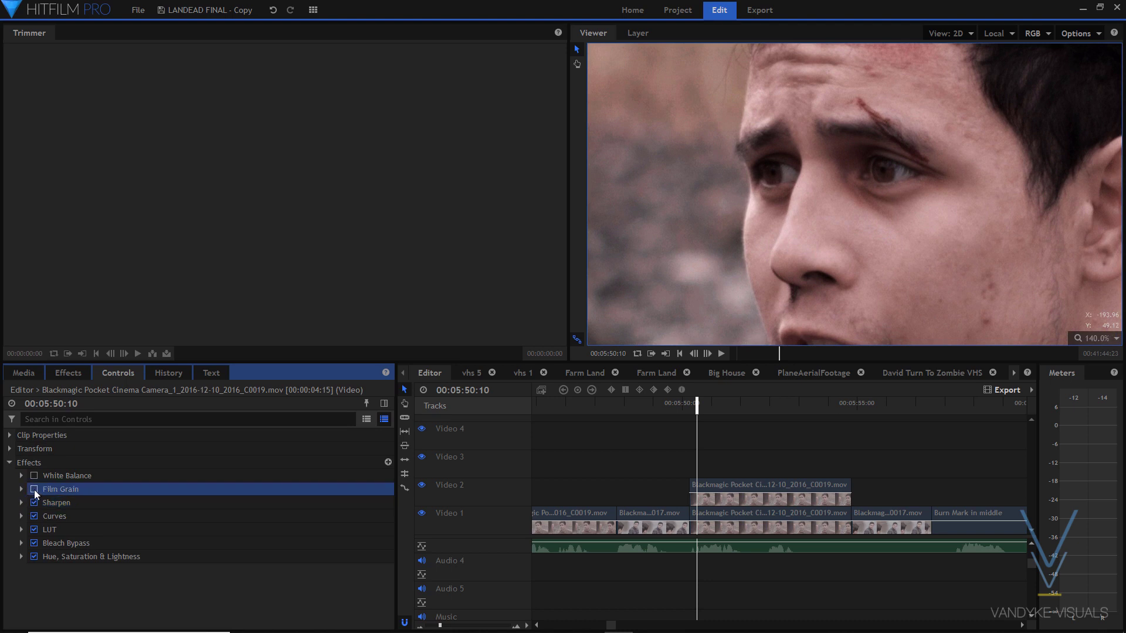
pyautogui.click(1104, 339)
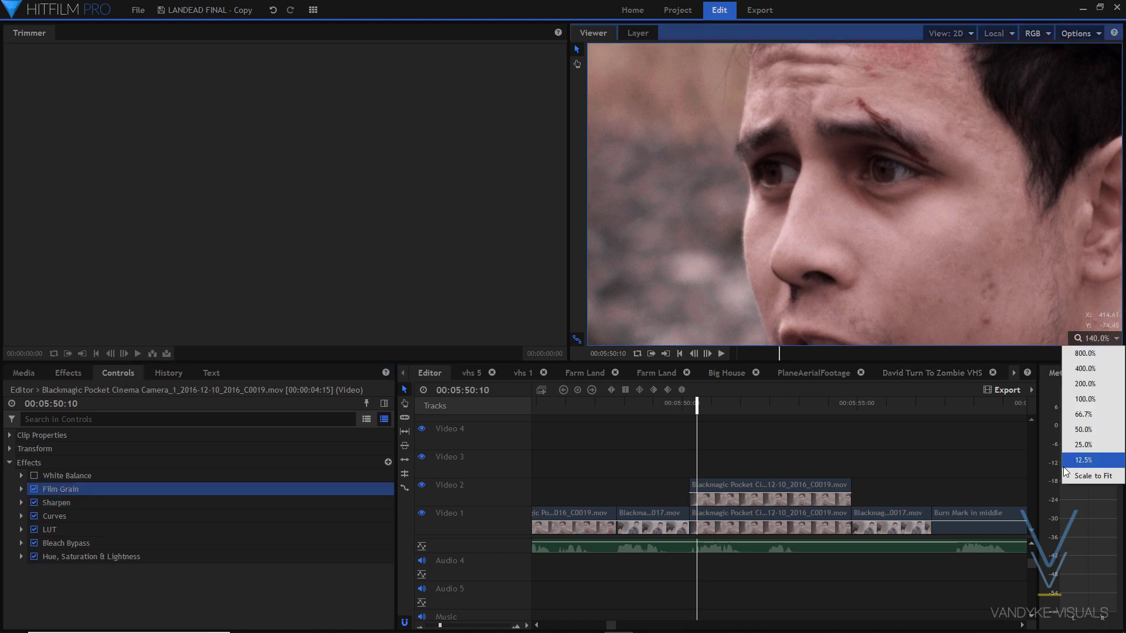
pyautogui.click(1065, 470)
# Turn on White Balance, comparing it off and on before leaving it enabled
pyautogui.click(34, 475)
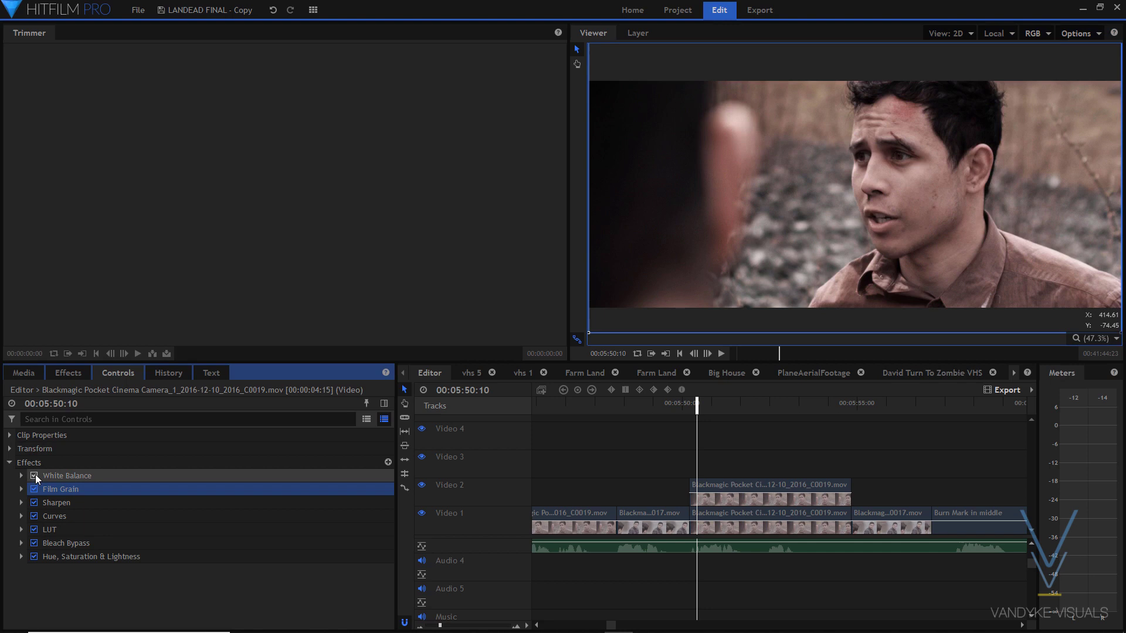
pyautogui.click(34, 476)
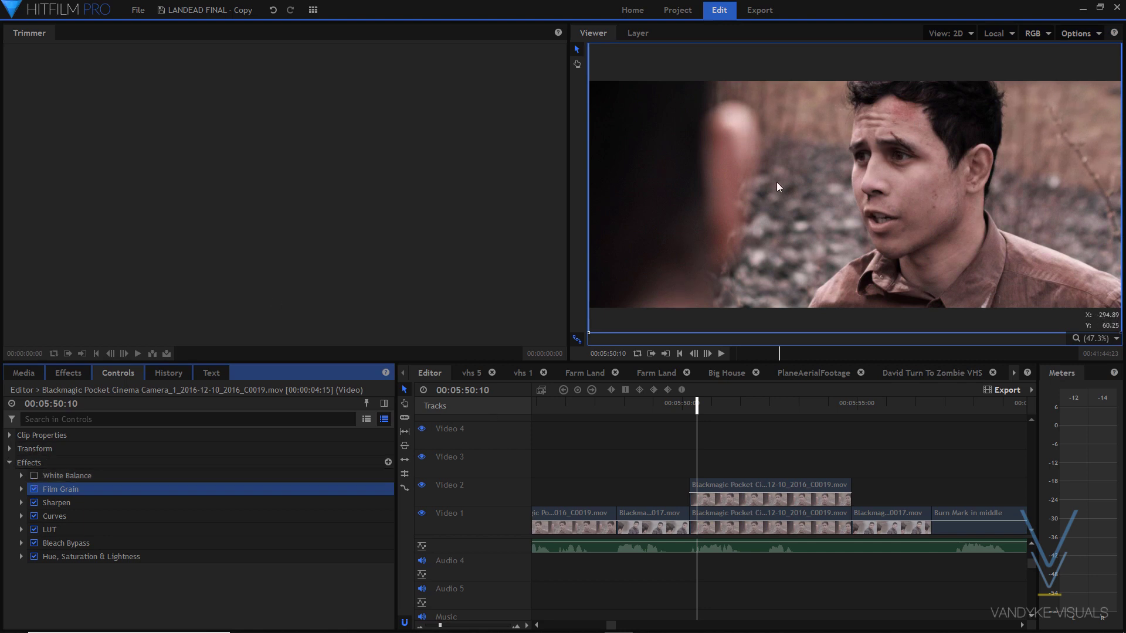
pyautogui.click(34, 475)
pyautogui.scroll(-1, 872, 195)
pyautogui.scroll(2, 899, 179)
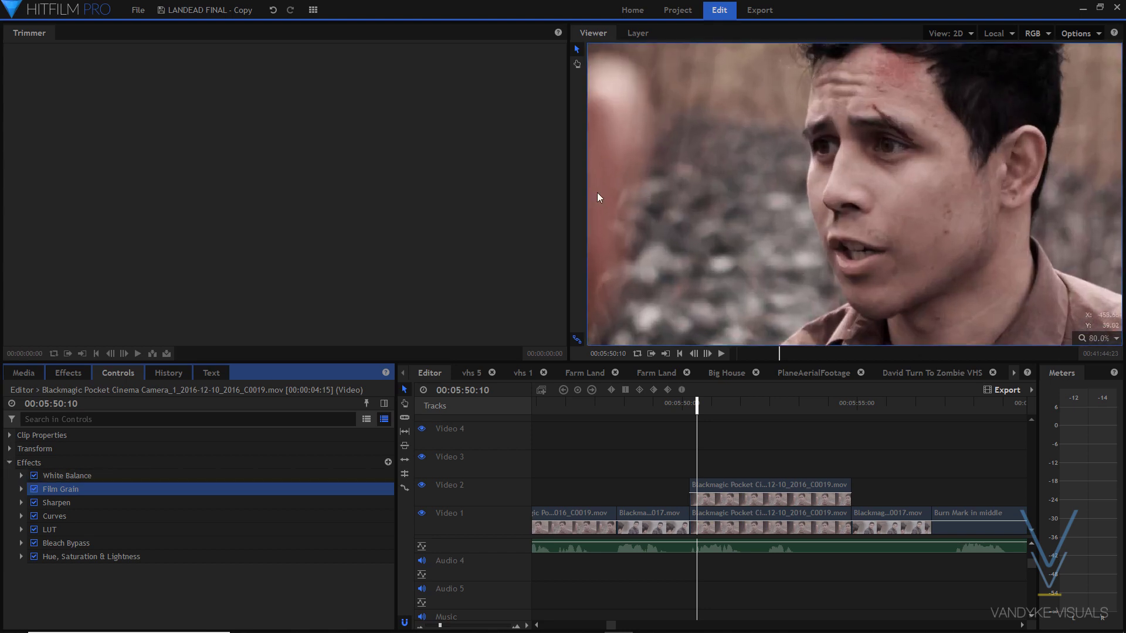
pyautogui.click(306, 614)
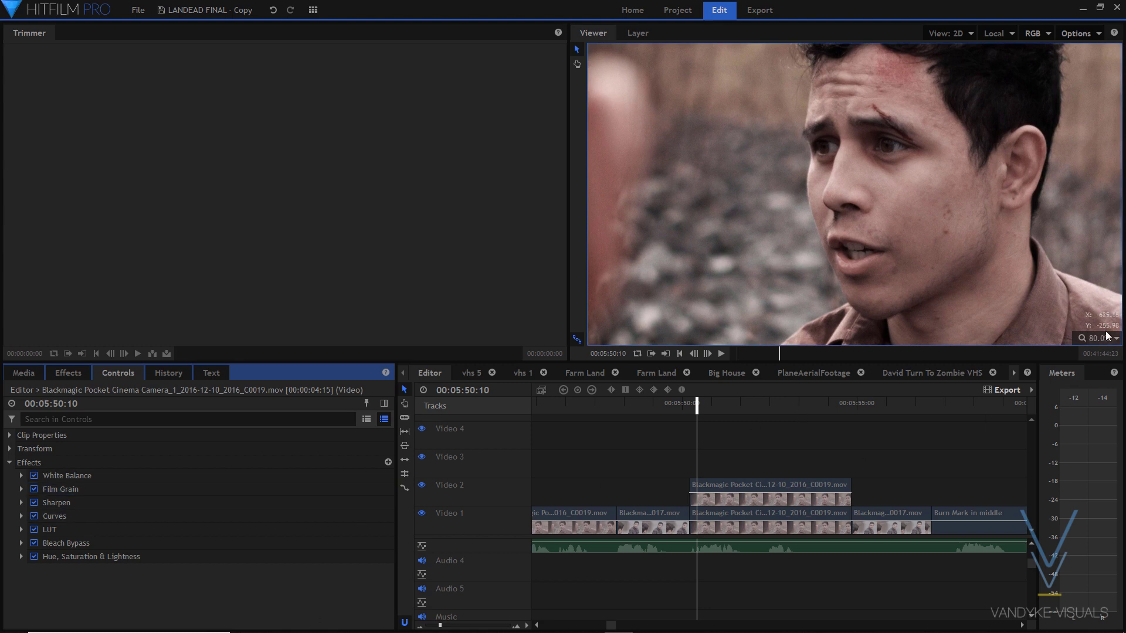
pyautogui.click(1116, 339)
# Fit the frame in the Viewer and switch off all seven effects on the clip
pyautogui.click(1082, 475)
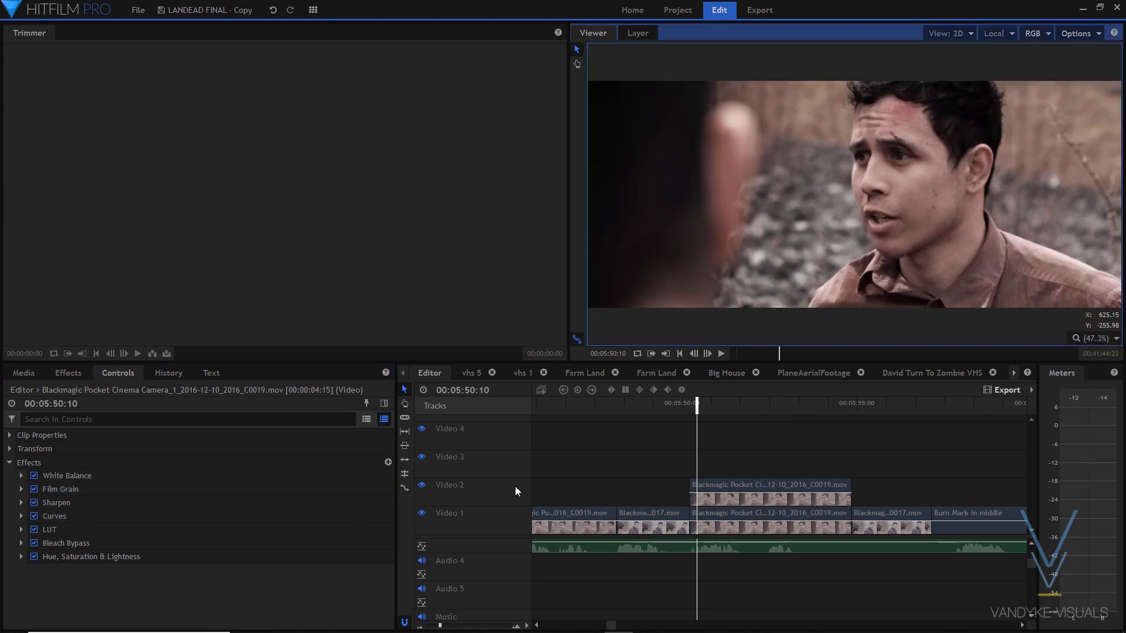
pyautogui.click(34, 556)
pyautogui.click(34, 543)
pyautogui.click(33, 531)
pyautogui.click(33, 516)
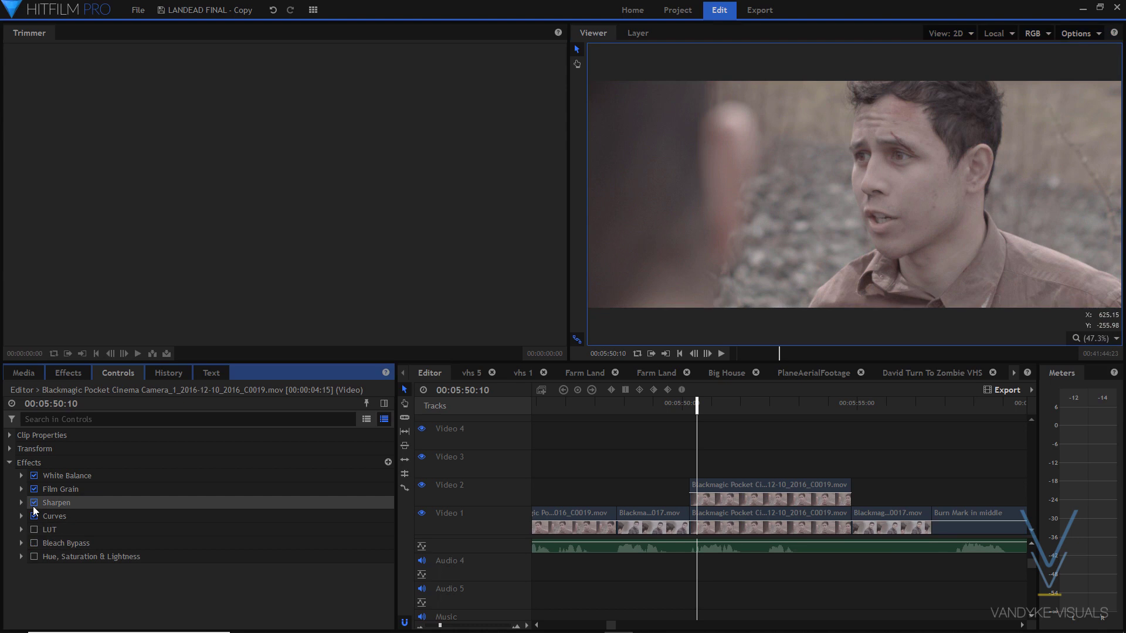
pyautogui.click(34, 503)
pyautogui.click(34, 489)
pyautogui.click(32, 476)
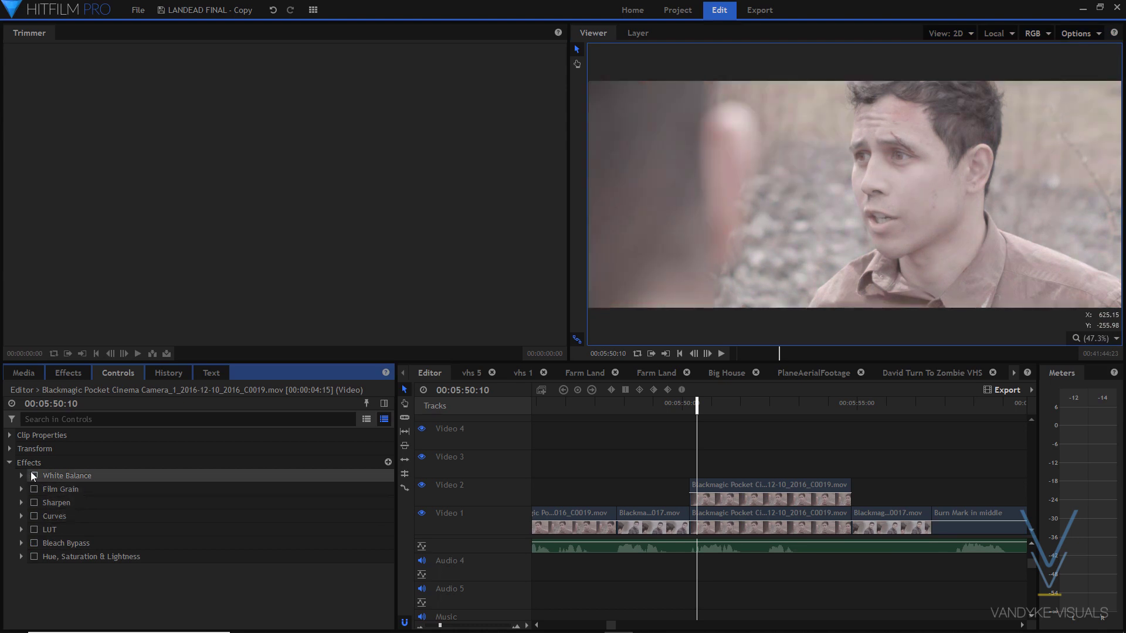
# Hide the Video 2 track, briefly showing it again to compare with the graded shot below
pyautogui.click(654, 483)
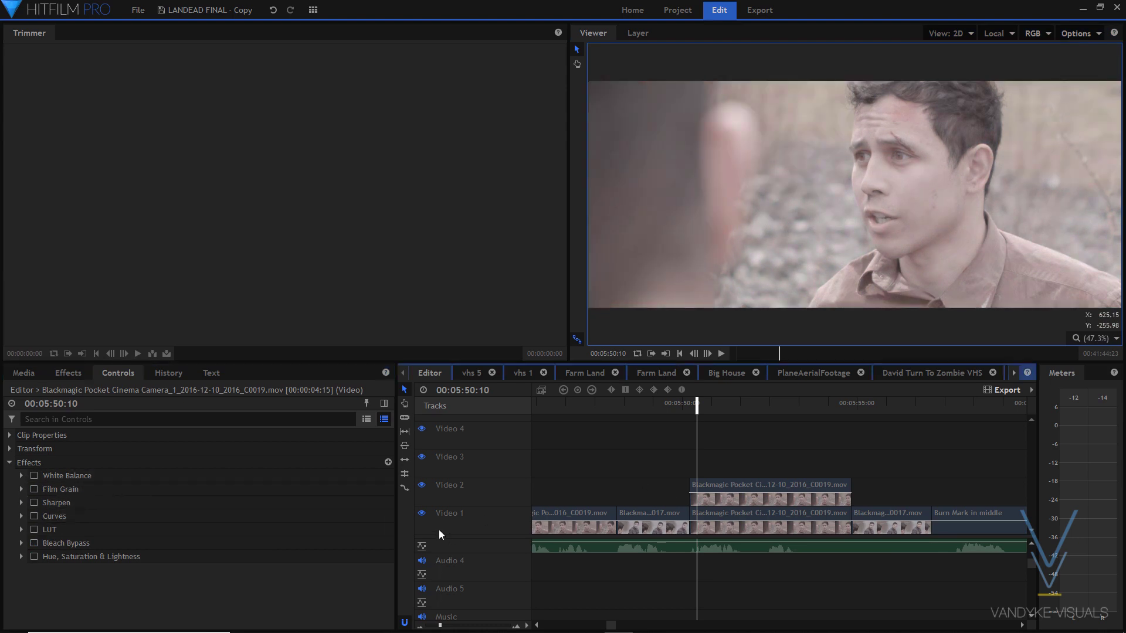
pyautogui.click(423, 484)
pyautogui.click(423, 484)
pyautogui.click(423, 484)
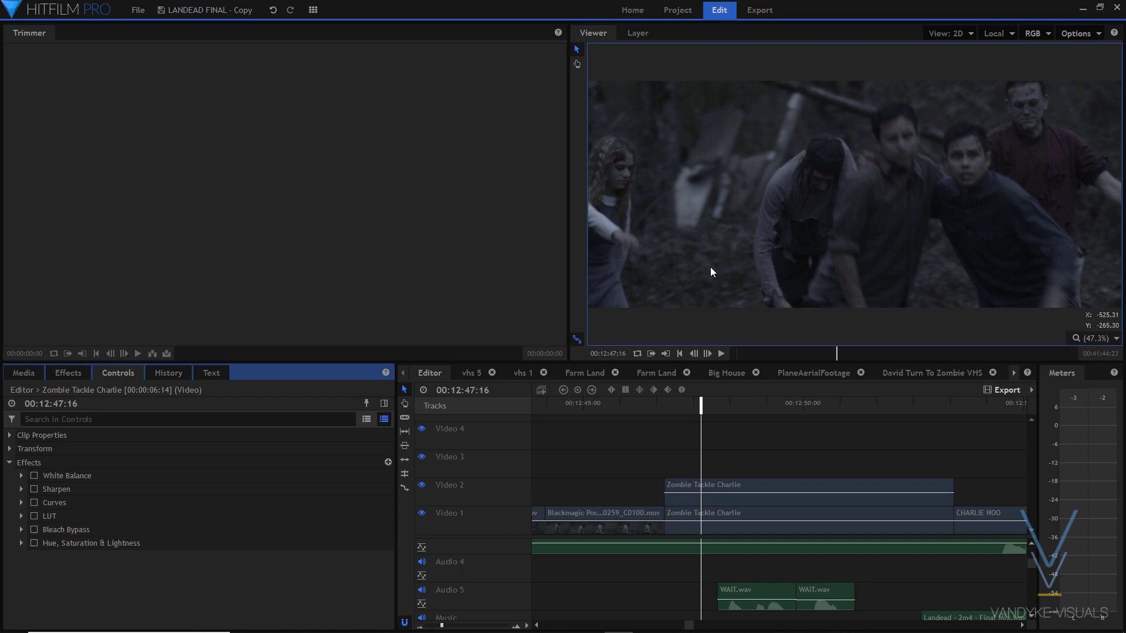
pyautogui.click(421, 486)
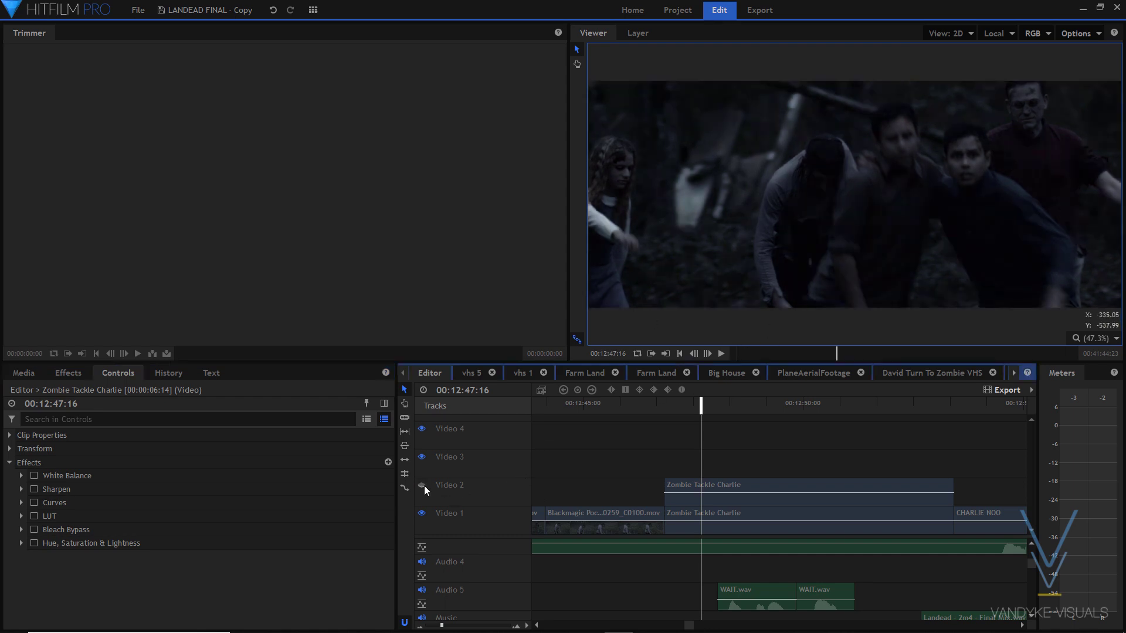
pyautogui.click(422, 486)
pyautogui.click(422, 486)
pyautogui.click(424, 486)
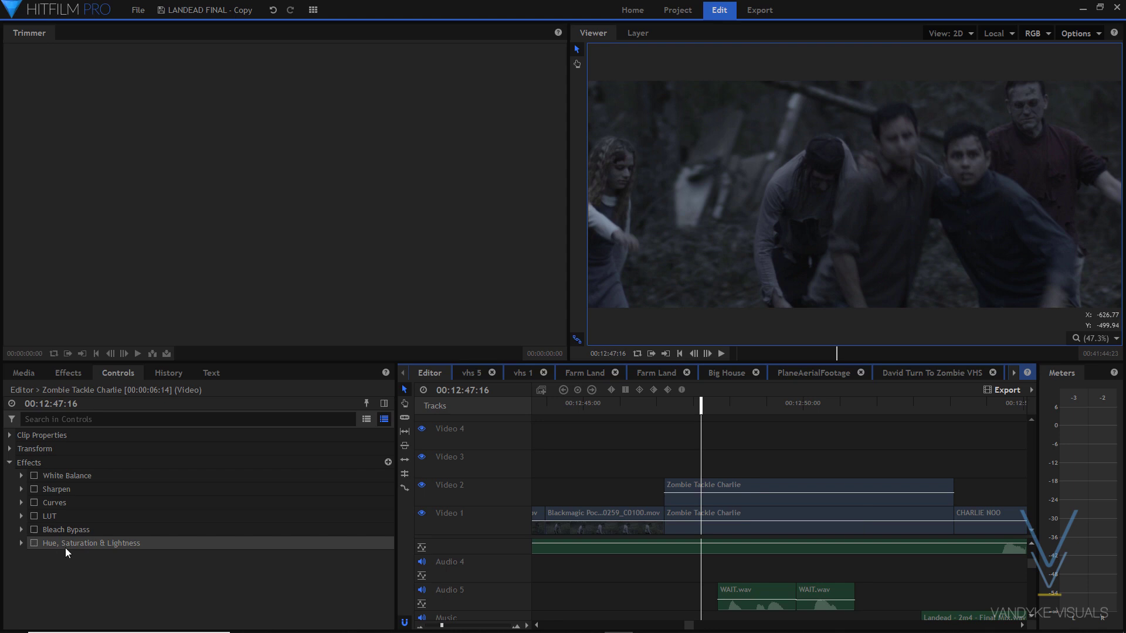
# Turn on the Hue, Saturation & Lightness effect
pyautogui.click(21, 544)
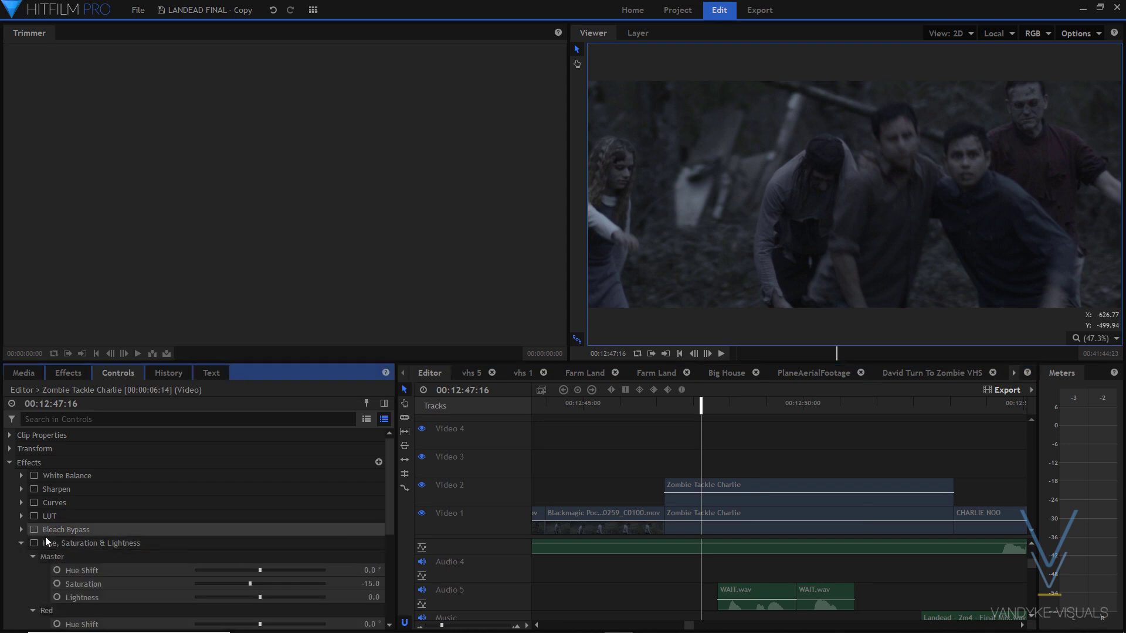
pyautogui.click(34, 543)
pyautogui.click(20, 543)
# Try Bleach Bypass on and off for comparison, leaving it switched off
pyautogui.click(21, 529)
pyautogui.click(34, 530)
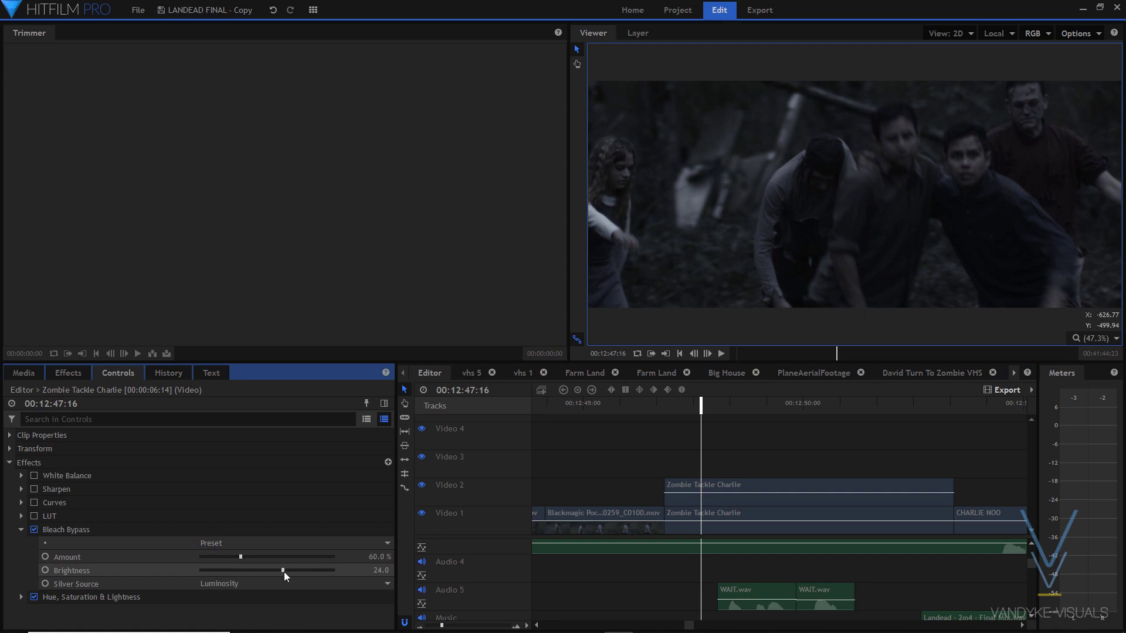
pyautogui.click(34, 528)
pyautogui.click(34, 529)
pyautogui.click(34, 529)
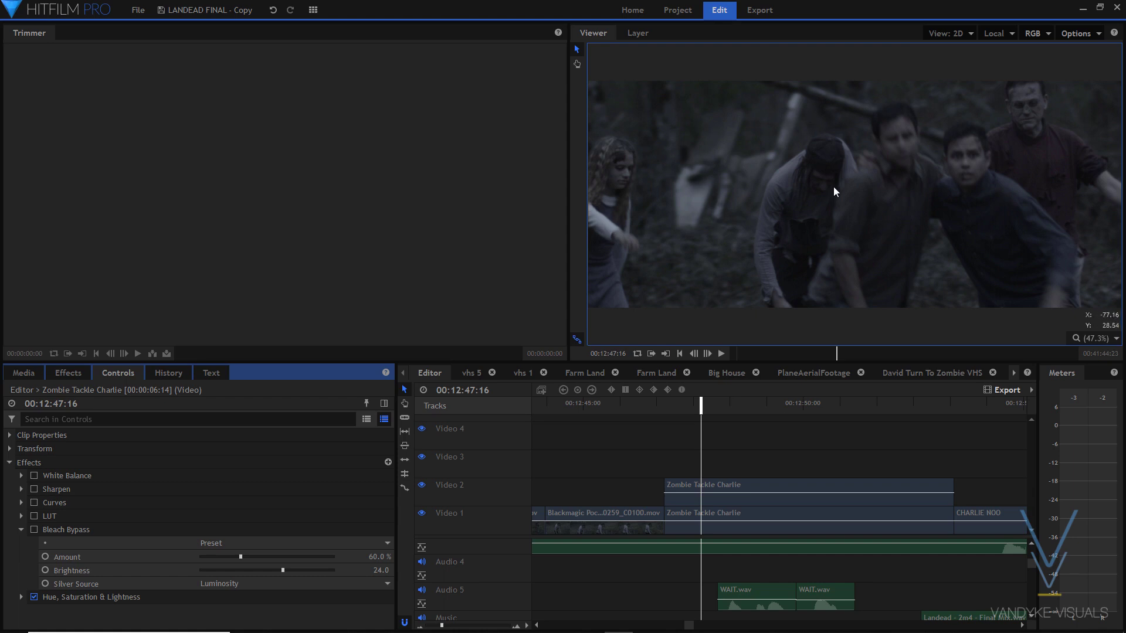
# Turn on Bleach Bypass and the LUT, checking the LUT File setting
pyautogui.click(22, 530)
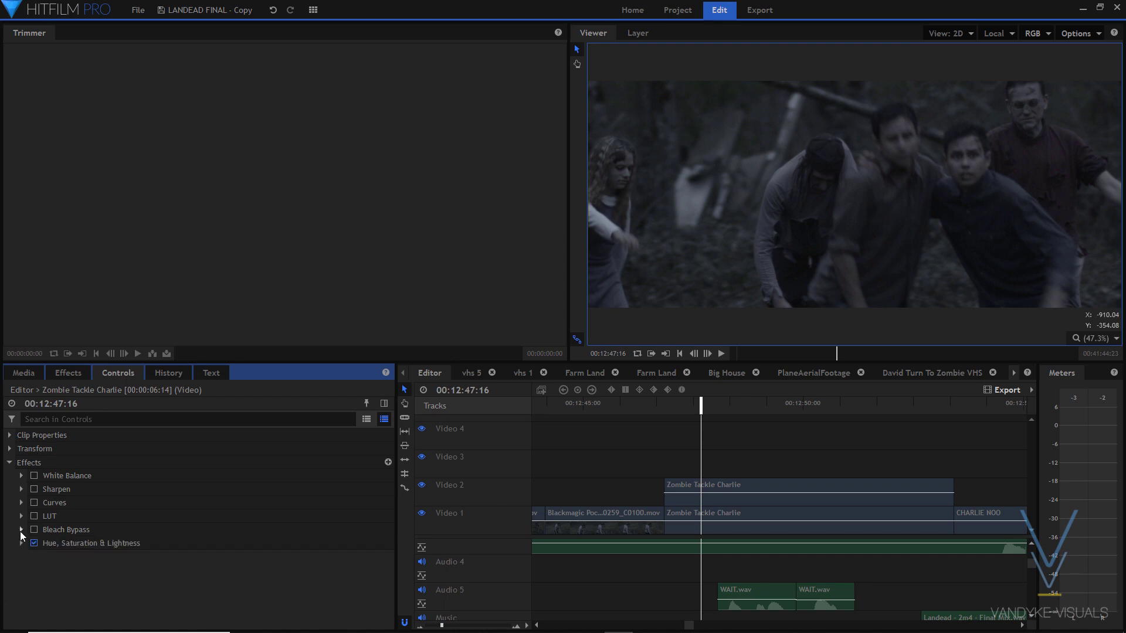
pyautogui.click(34, 530)
pyautogui.click(34, 517)
pyautogui.click(21, 516)
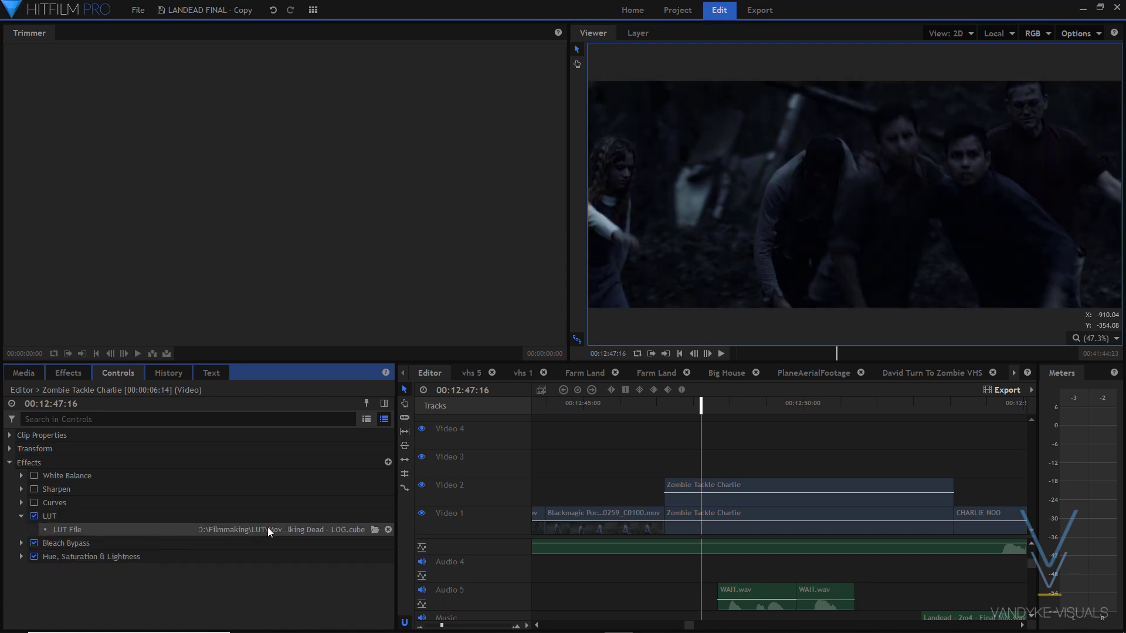
pyautogui.click(21, 516)
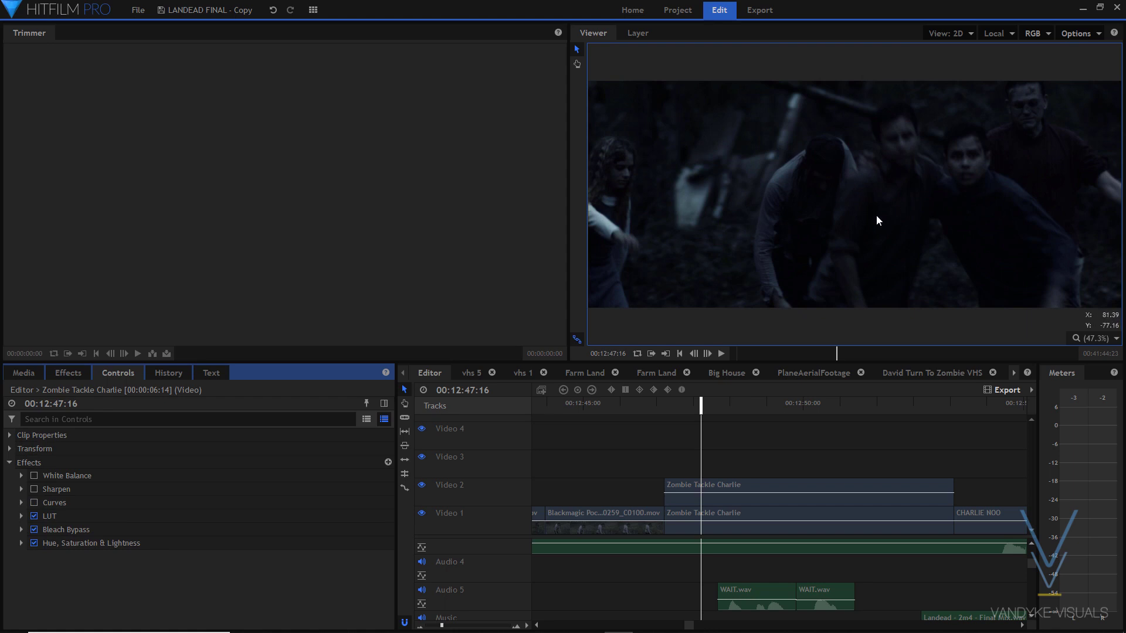
# Toggle the LUT off and on to compare the darkened grade
pyautogui.click(34, 516)
pyautogui.click(36, 518)
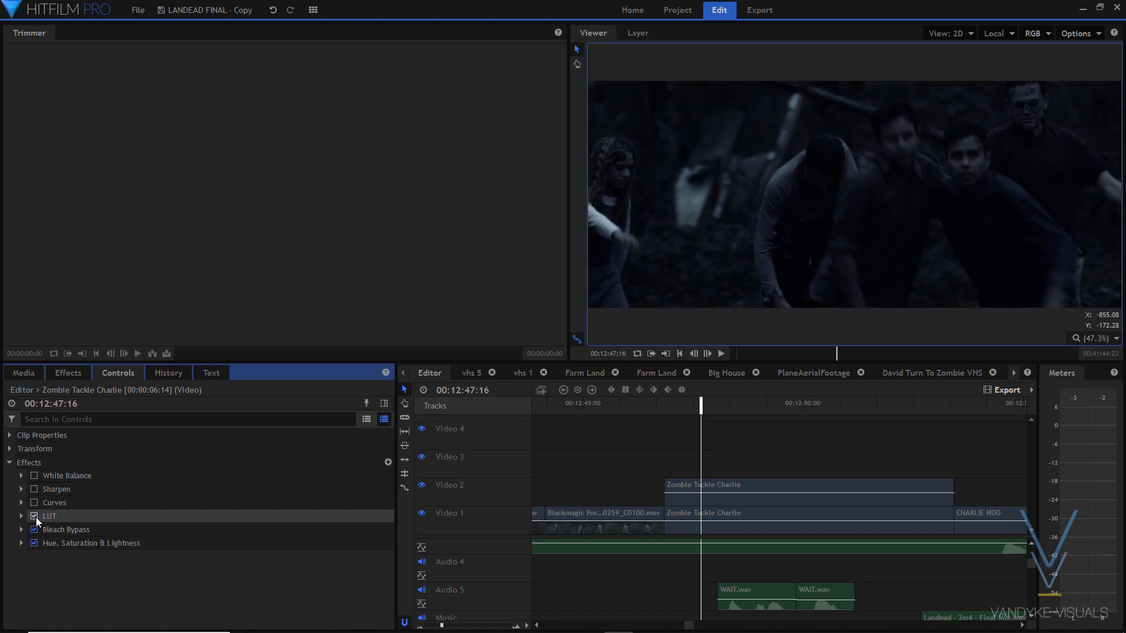
pyautogui.click(37, 518)
pyautogui.click(37, 517)
pyautogui.click(36, 518)
# Turn on Curves and inspect its RGB curve graph, selecting the upper curve point
pyautogui.click(22, 503)
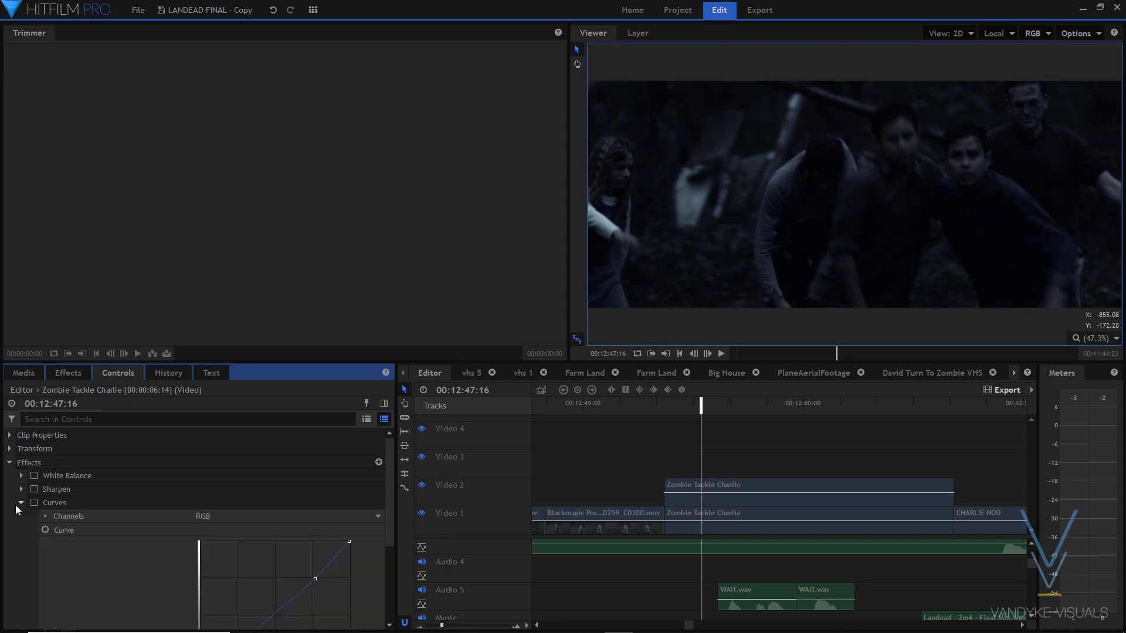
pyautogui.scroll(-3, 29, 509)
pyautogui.scroll(3, 33, 522)
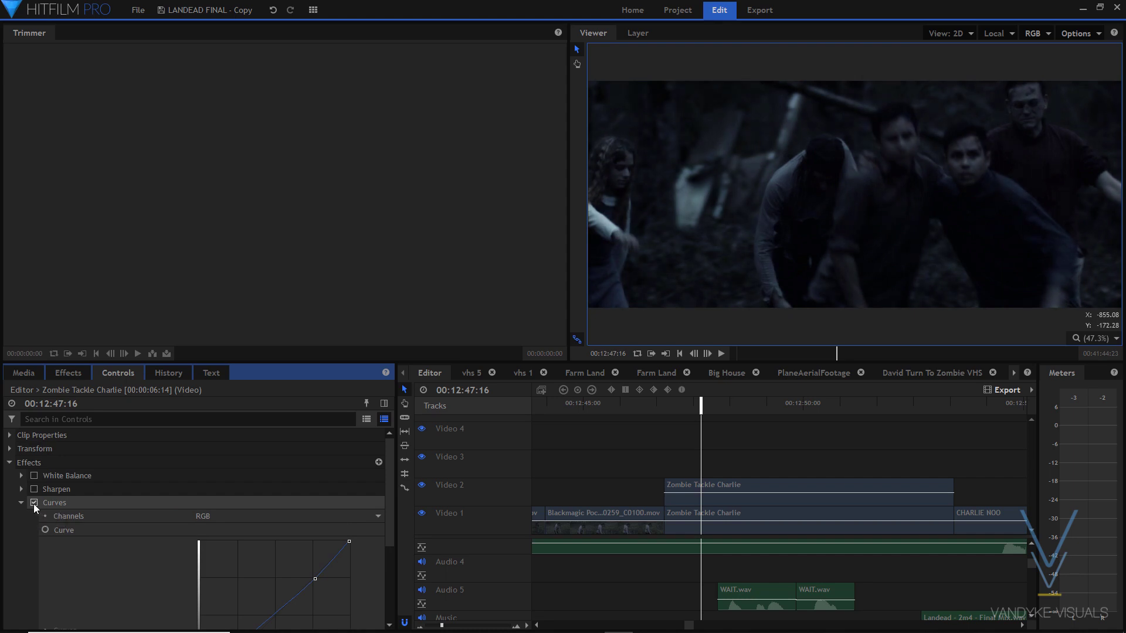
pyautogui.click(33, 504)
pyautogui.scroll(1, 809, 186)
pyautogui.scroll(1, 810, 187)
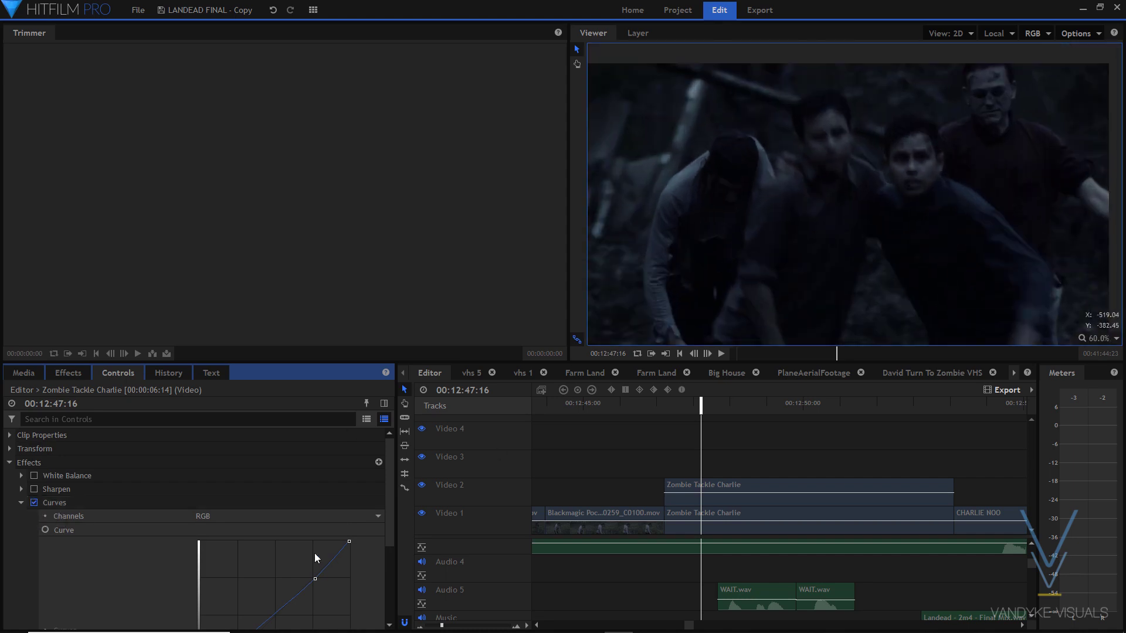
pyautogui.scroll(-3, 314, 553)
pyautogui.moveTo(388, 543); pyautogui.dragTo(391, 523)
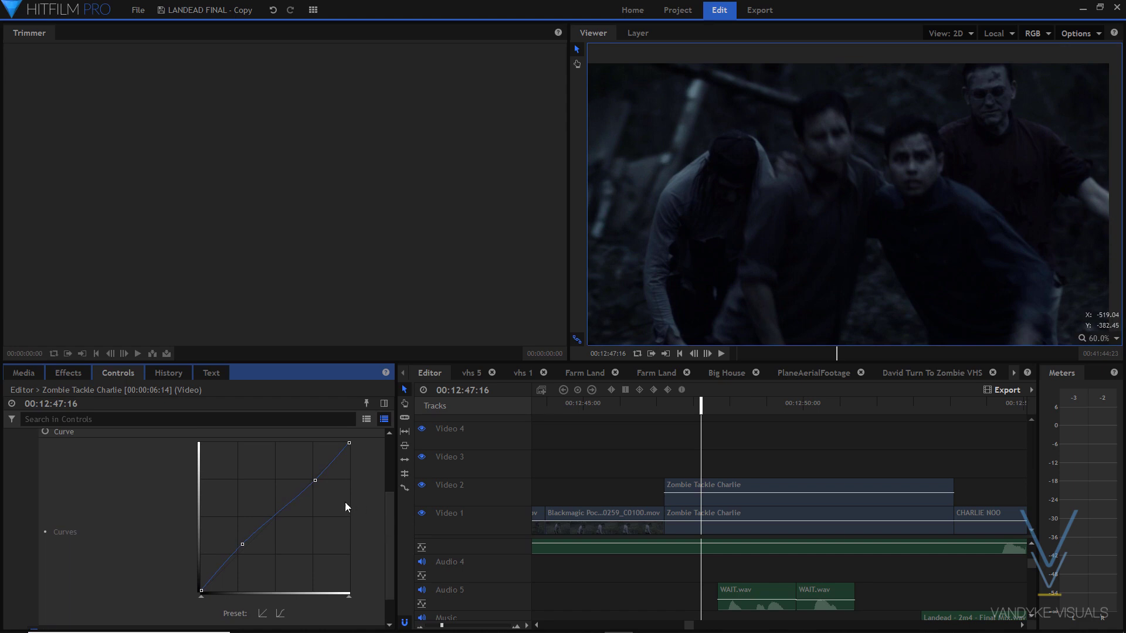
pyautogui.click(239, 543)
pyautogui.scroll(-5, 310, 583)
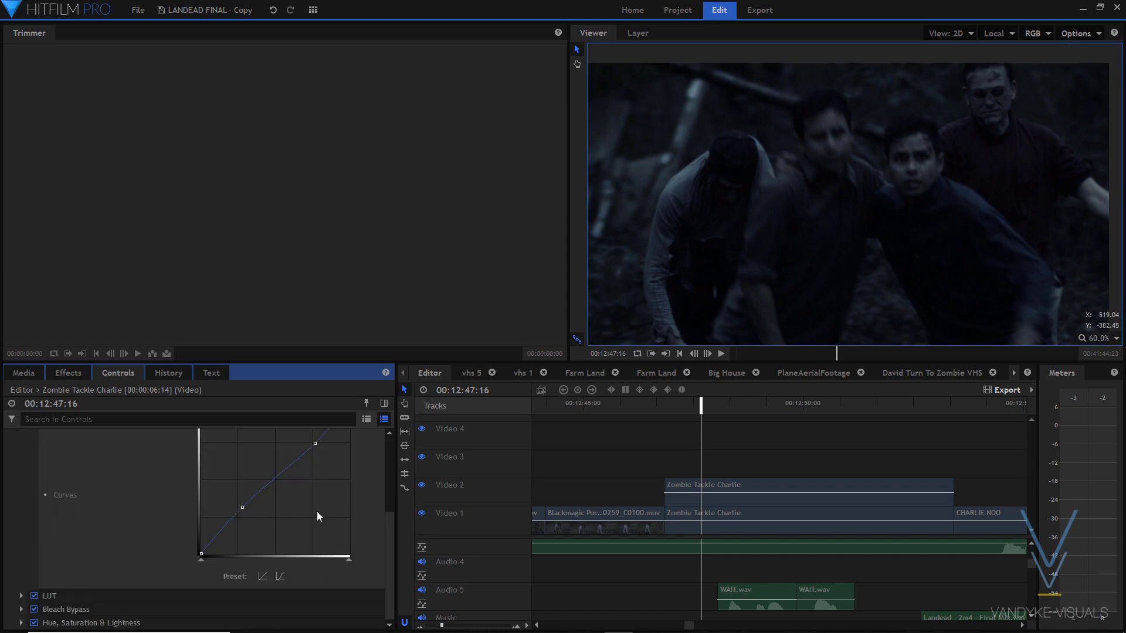
pyautogui.click(320, 443)
pyautogui.scroll(-2, 764, 159)
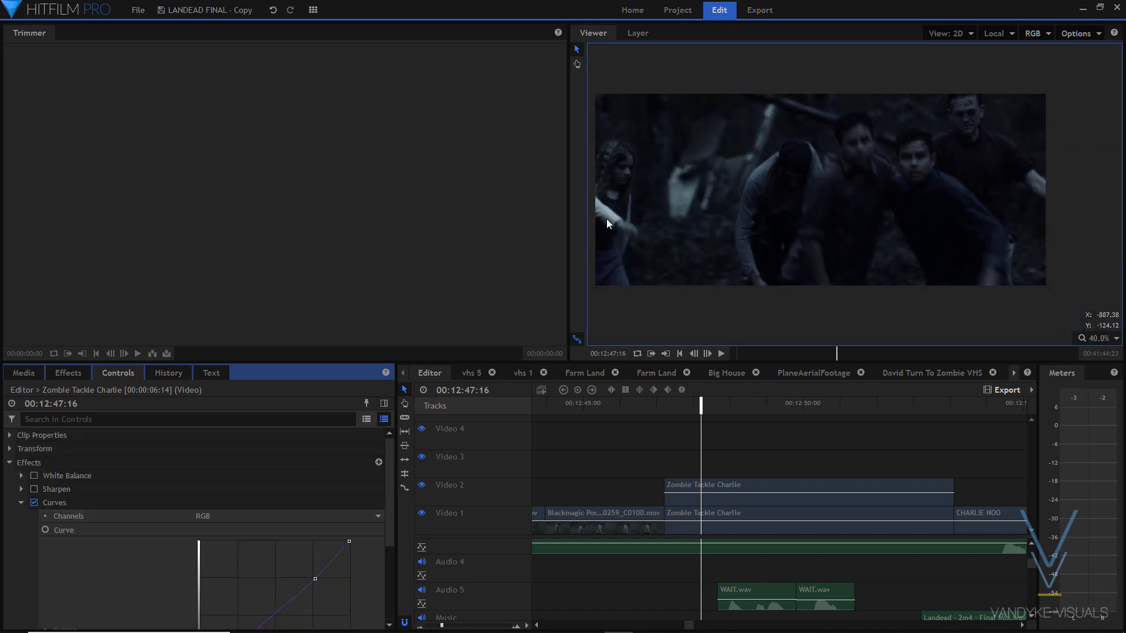
pyautogui.scroll(1, 774, 108)
# Toggle Curves off and on repeatedly to compare the grade with and without it
pyautogui.click(33, 503)
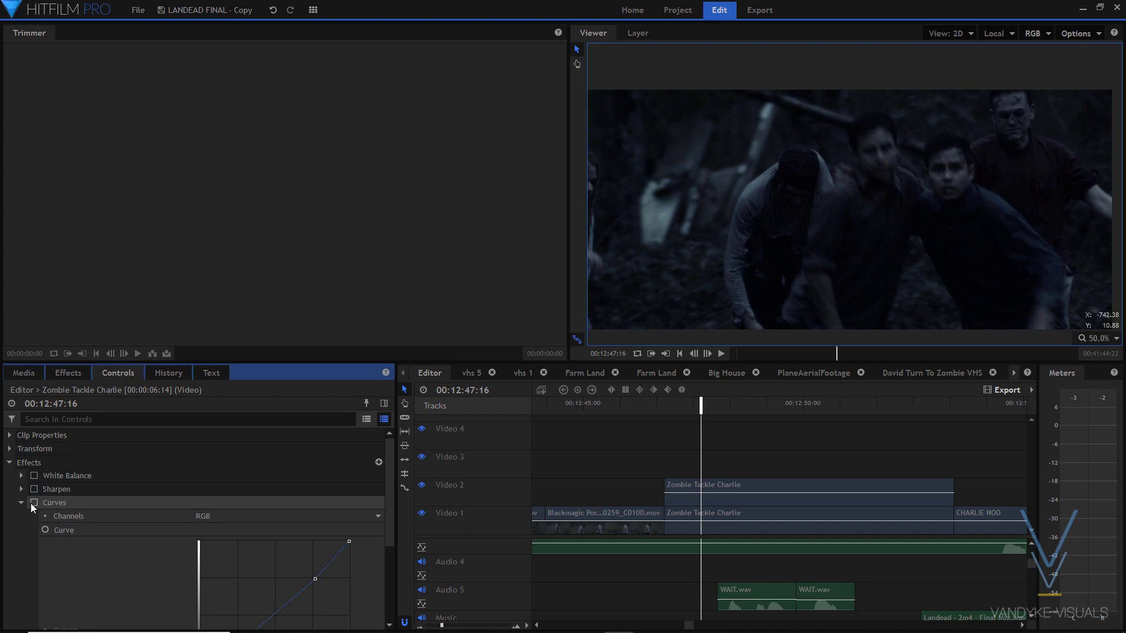
pyautogui.click(31, 503)
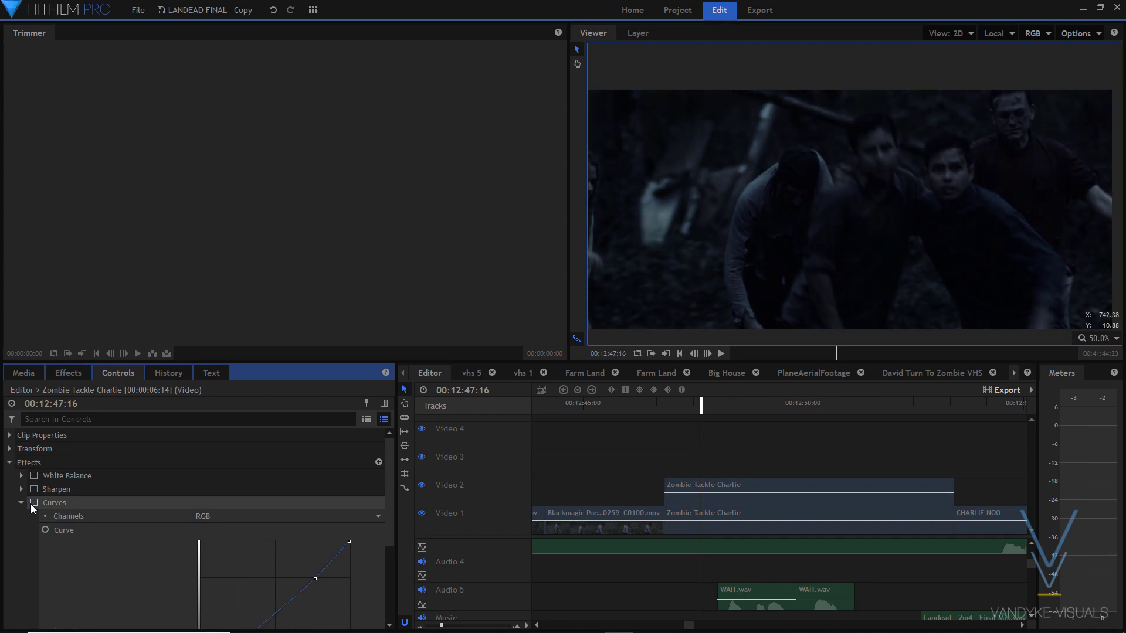
pyautogui.click(30, 503)
pyautogui.click(31, 505)
pyautogui.click(30, 504)
pyautogui.click(30, 504)
pyautogui.click(30, 504)
pyautogui.click(30, 504)
pyautogui.click(31, 504)
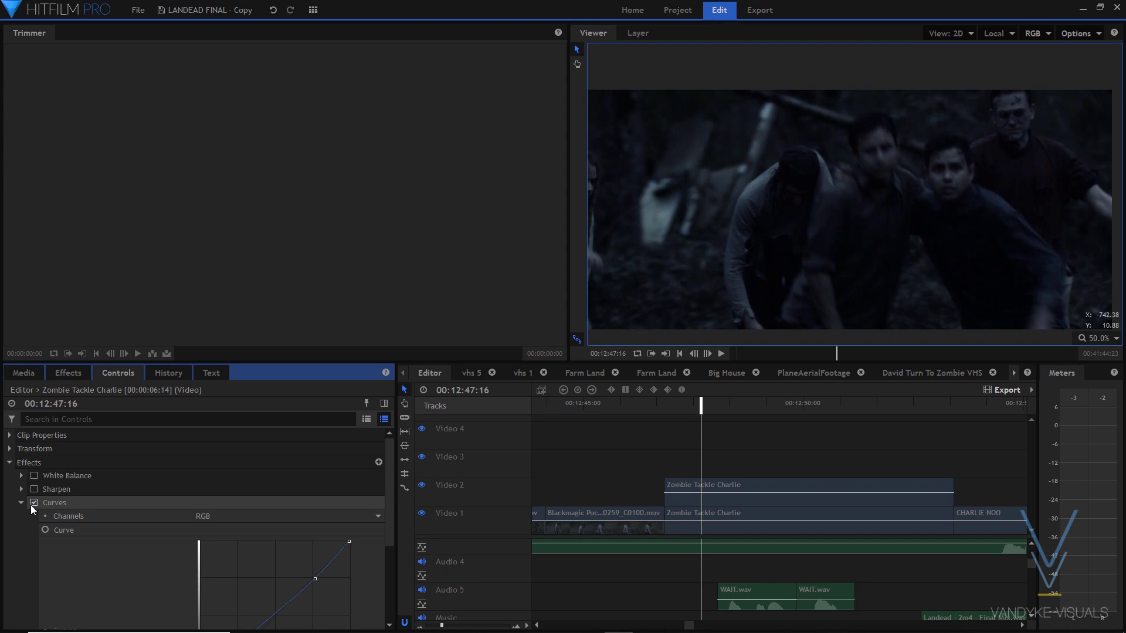
pyautogui.click(30, 504)
pyautogui.click(31, 505)
pyautogui.click(30, 504)
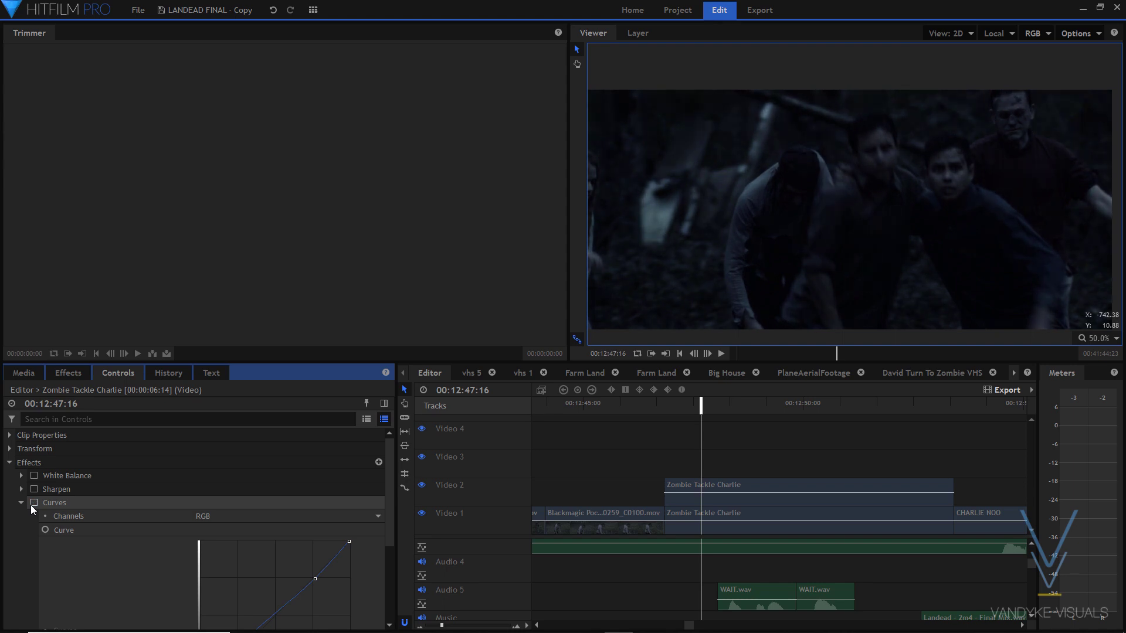
pyautogui.click(31, 504)
# Set the Viewer to Scale to Fit and leave Curves switched on after a final comparison
pyautogui.scroll(2, 652, 201)
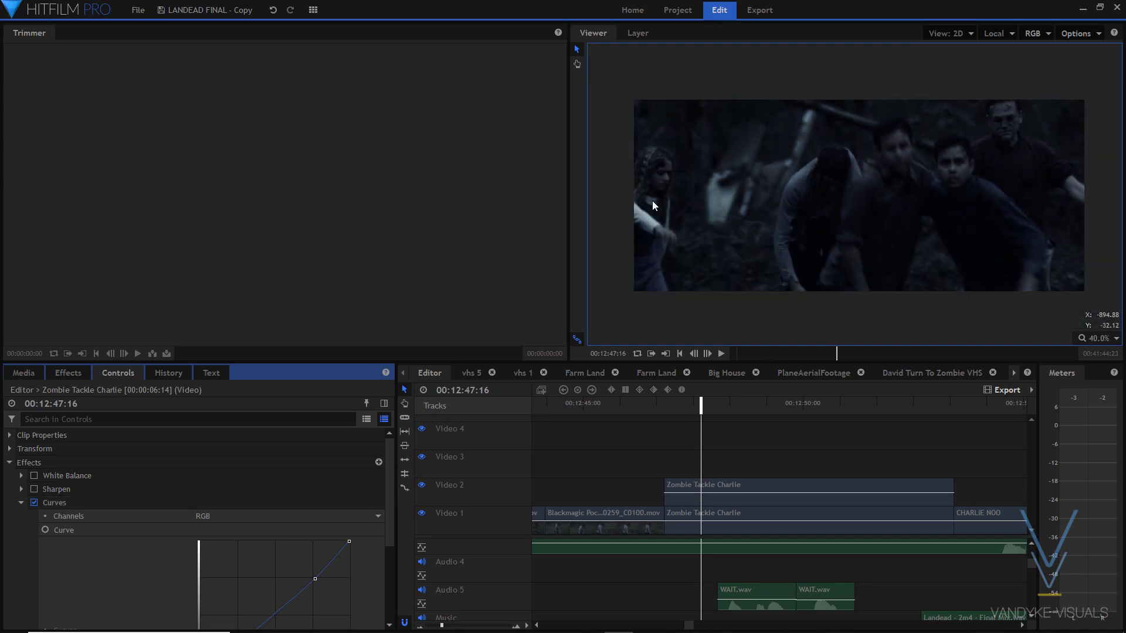
pyautogui.click(1116, 338)
pyautogui.click(1087, 480)
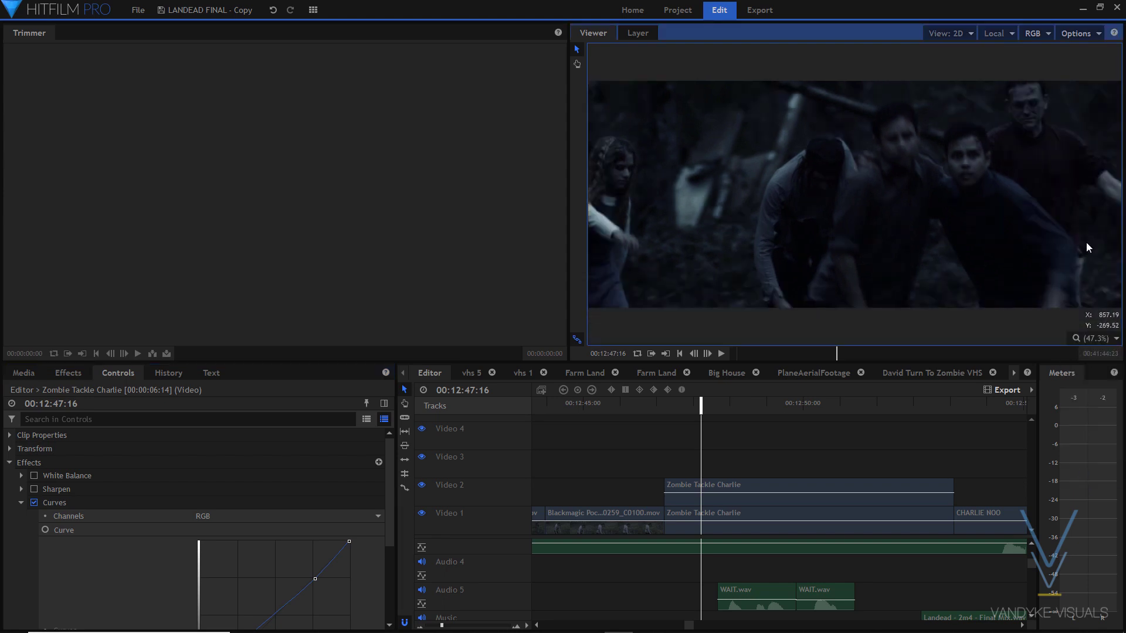
pyautogui.scroll(1, 1001, 147)
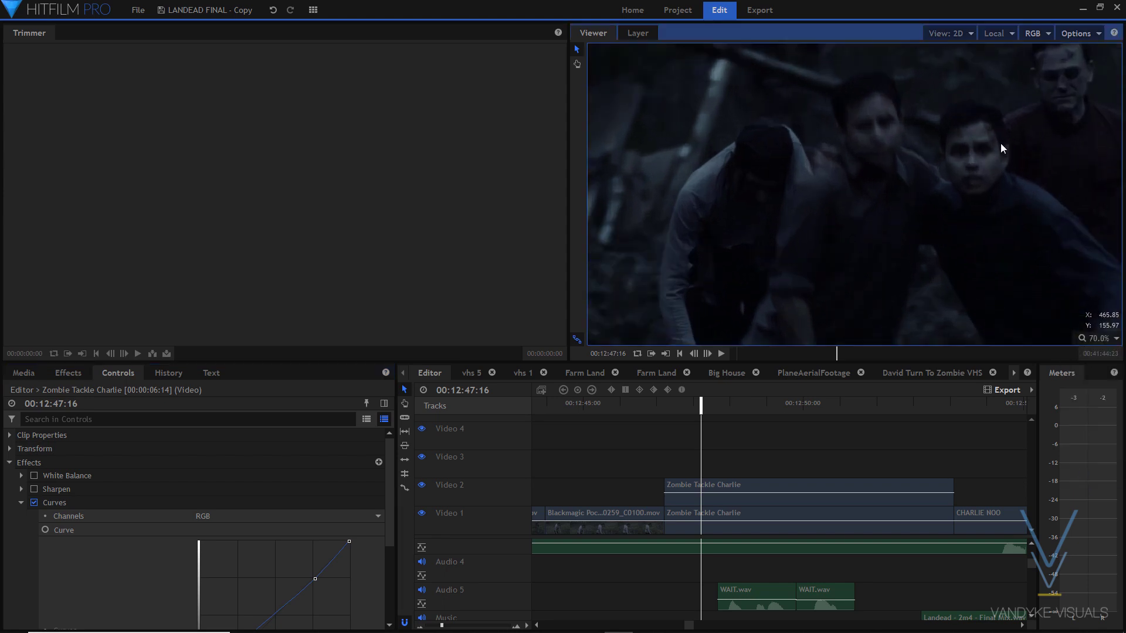
pyautogui.click(34, 502)
pyautogui.click(34, 502)
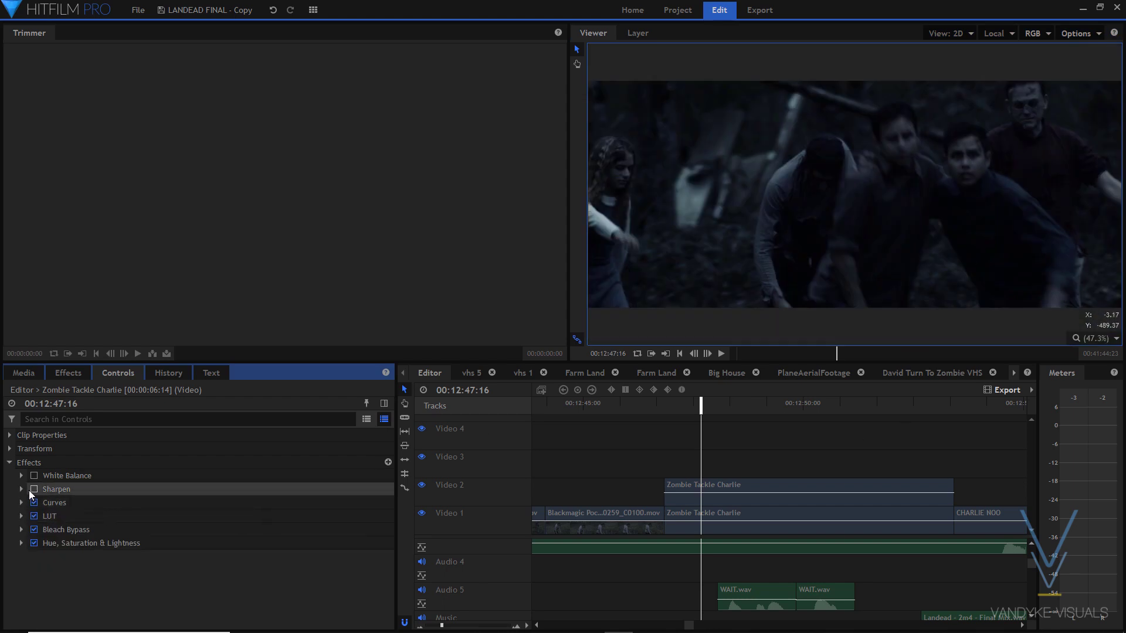
# Enable Sharpen (Strength 50%, Feature Size 0.5) on the Zombie Tackle Charlie clip and zoom into the Viewer
pyautogui.click(30, 490)
pyautogui.click(22, 491)
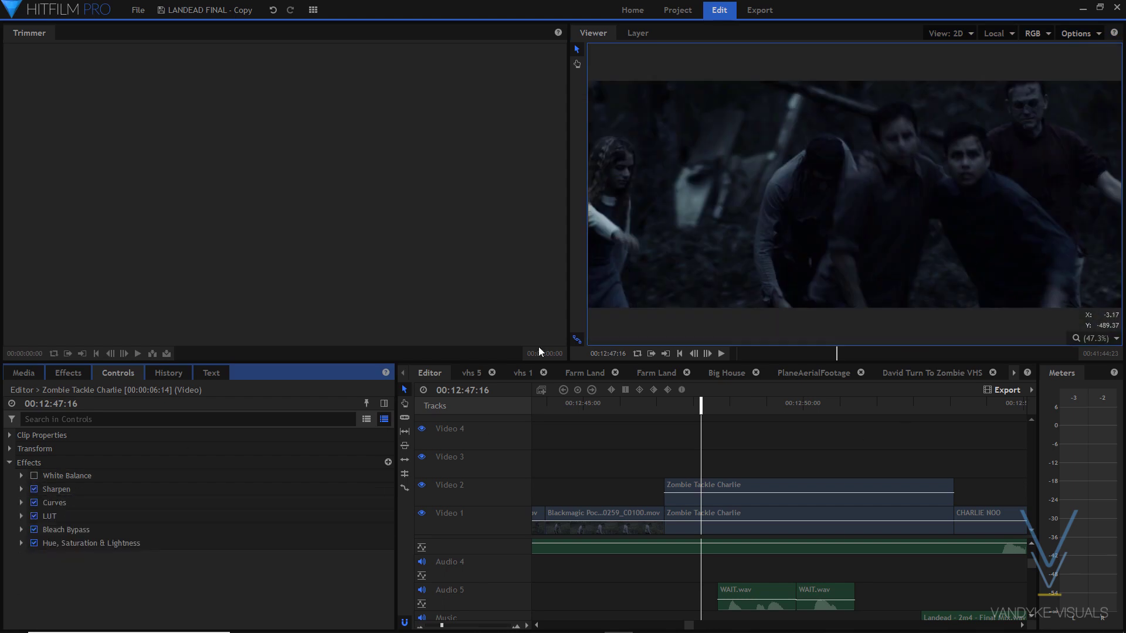
pyautogui.scroll(5, 783, 122)
pyautogui.scroll(-6, 644, 141)
pyautogui.scroll(6, 851, 137)
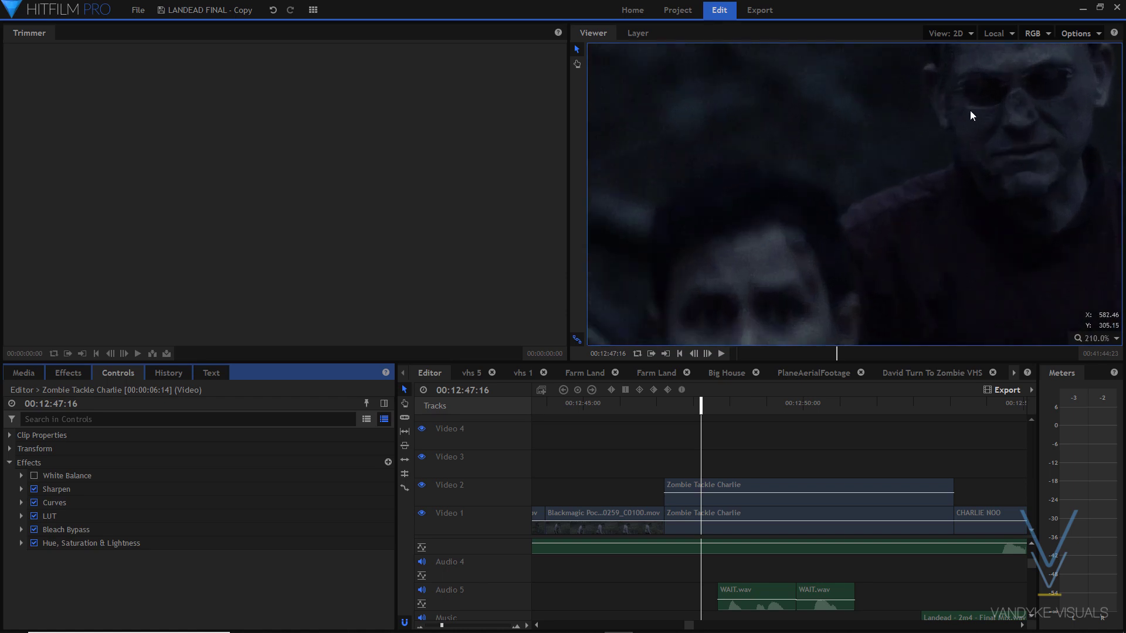
pyautogui.scroll(1, 1003, 95)
pyautogui.scroll(-1, 790, 168)
pyautogui.scroll(-1, 684, 188)
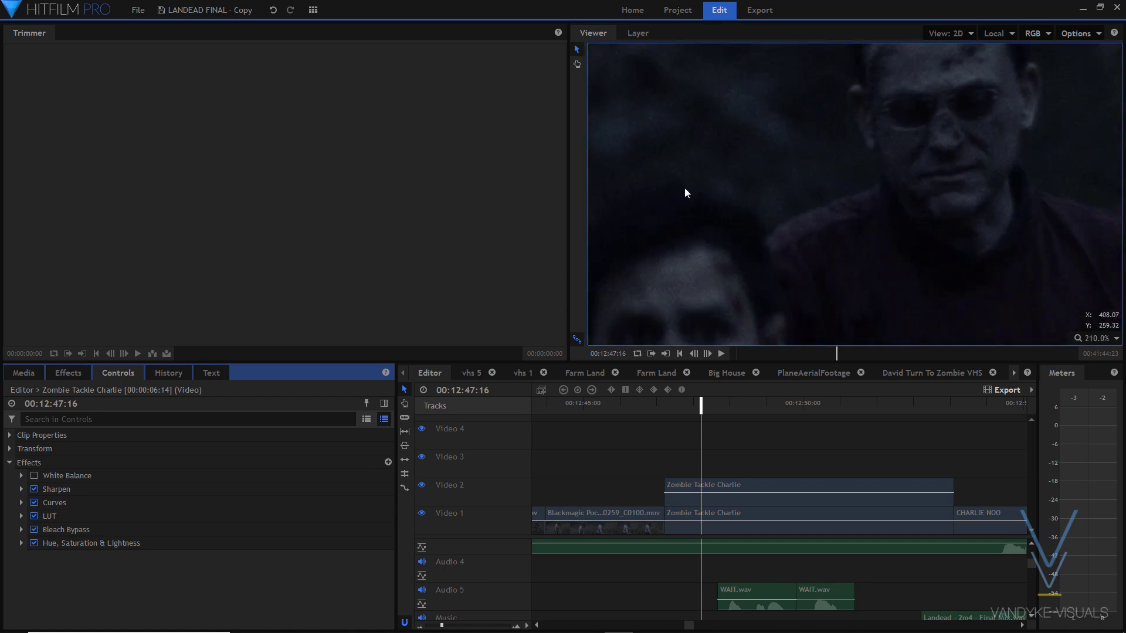
pyautogui.scroll(3, 966, 89)
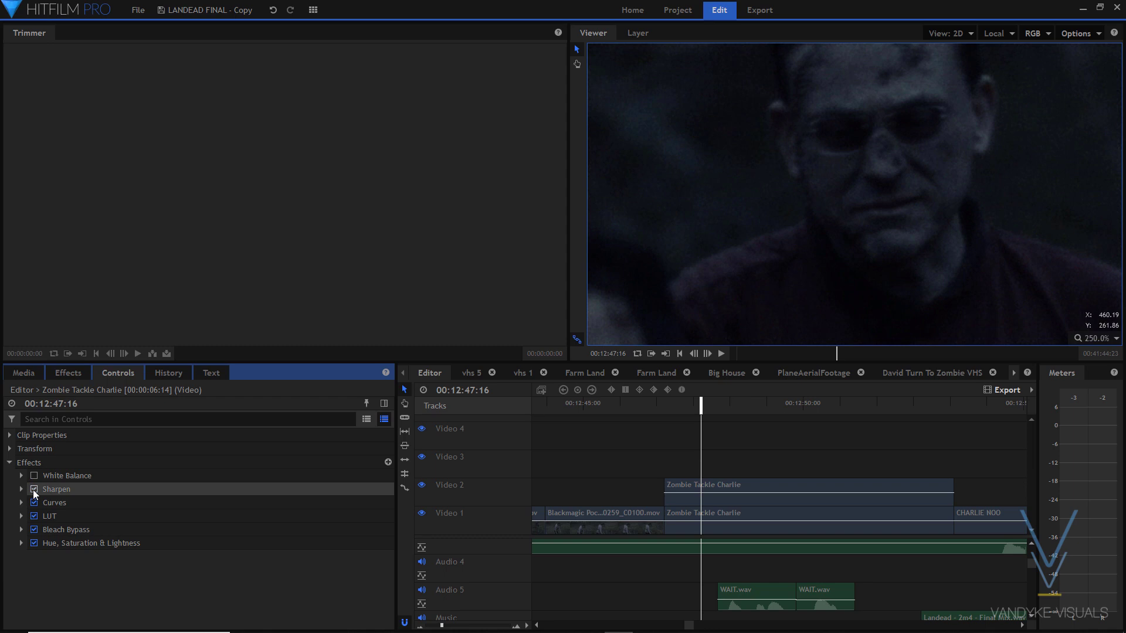
# Inspect the graded shot at different Viewer zoom levels, then set the Viewer to Scale to Fit
pyautogui.scroll(-5, 832, 212)
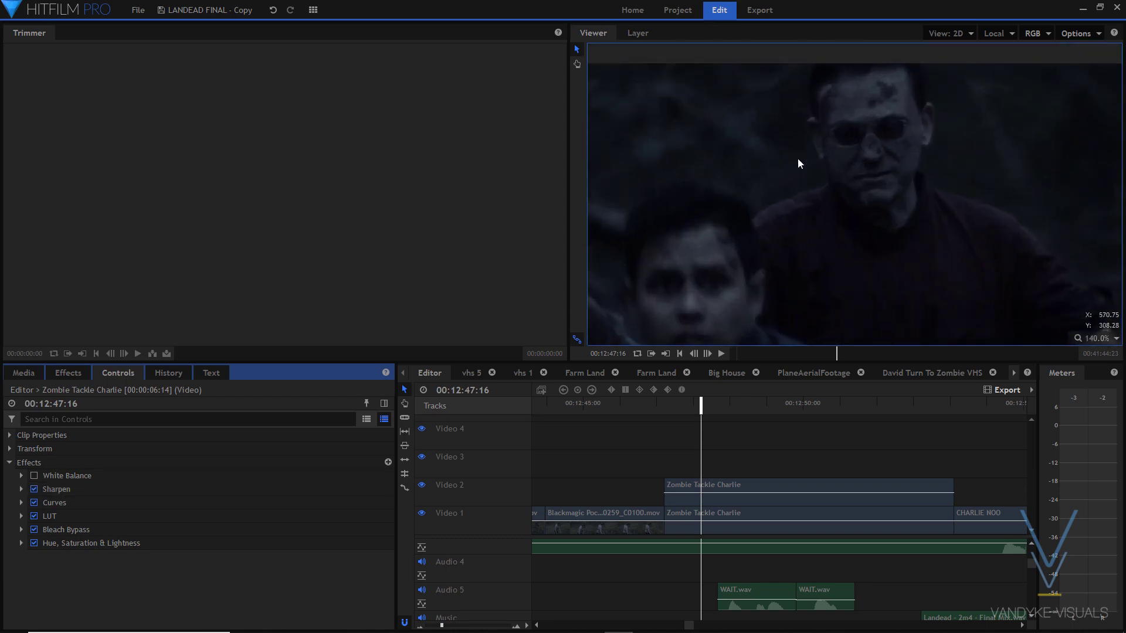
pyautogui.scroll(-5, 833, 127)
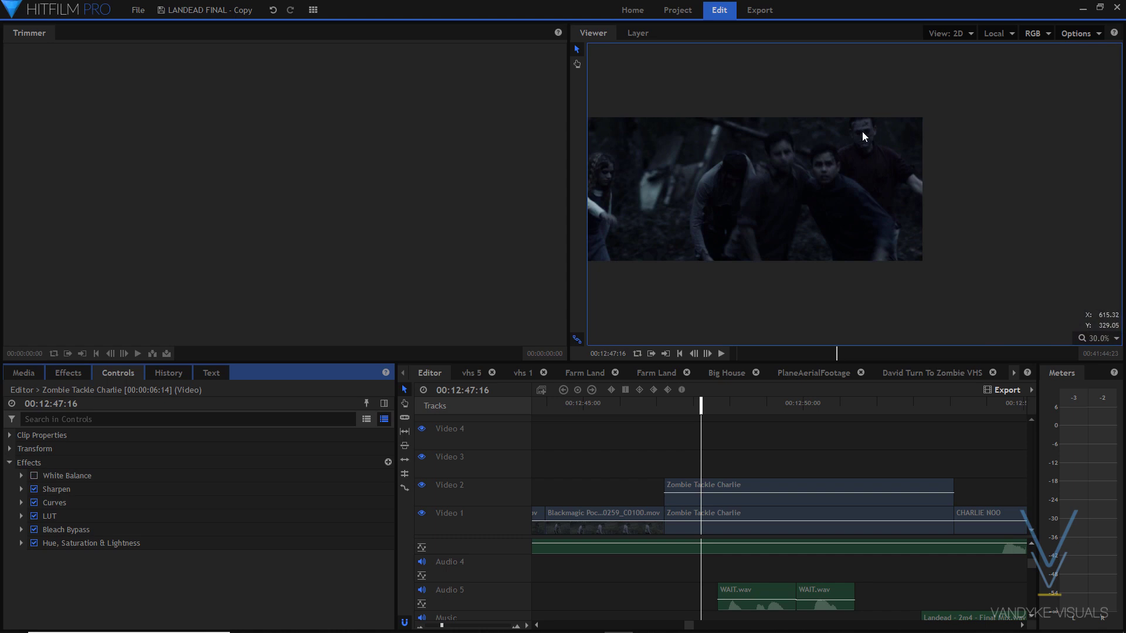
pyautogui.scroll(6, 862, 135)
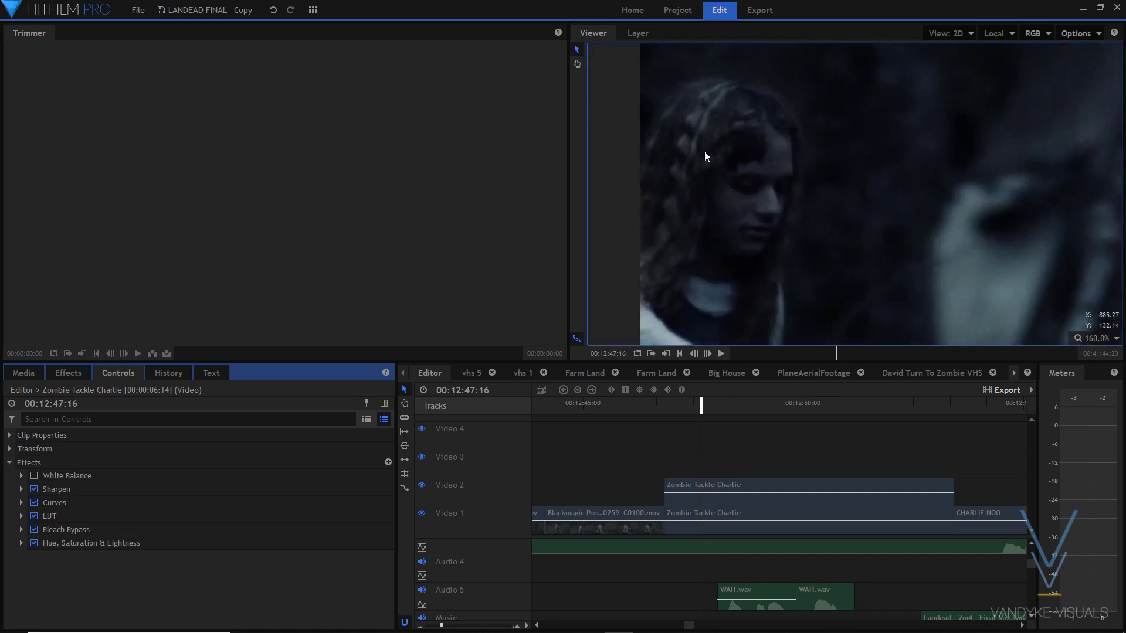
pyautogui.scroll(-4, 716, 156)
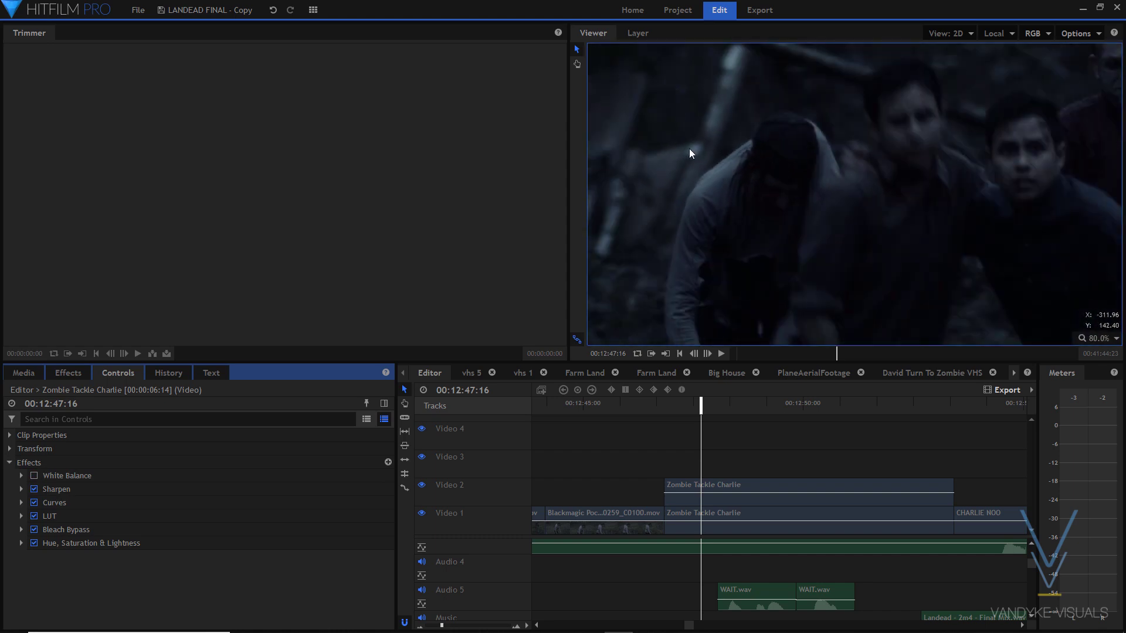
pyautogui.scroll(4, 842, 141)
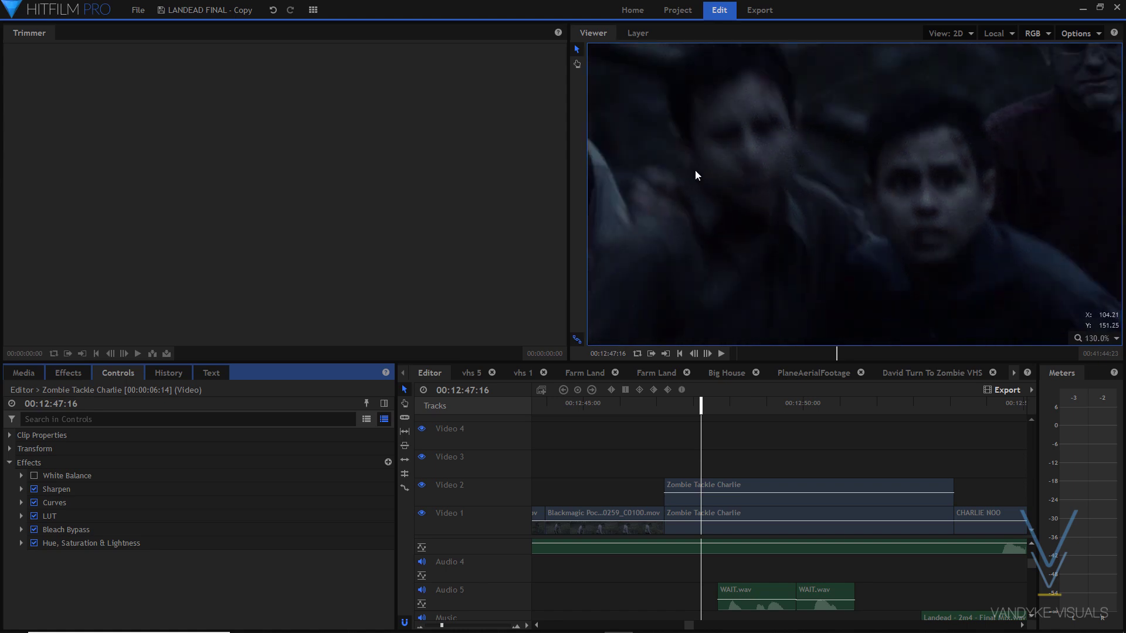
pyautogui.scroll(-2, 881, 123)
pyautogui.scroll(2, 654, 169)
pyautogui.scroll(-6, 857, 168)
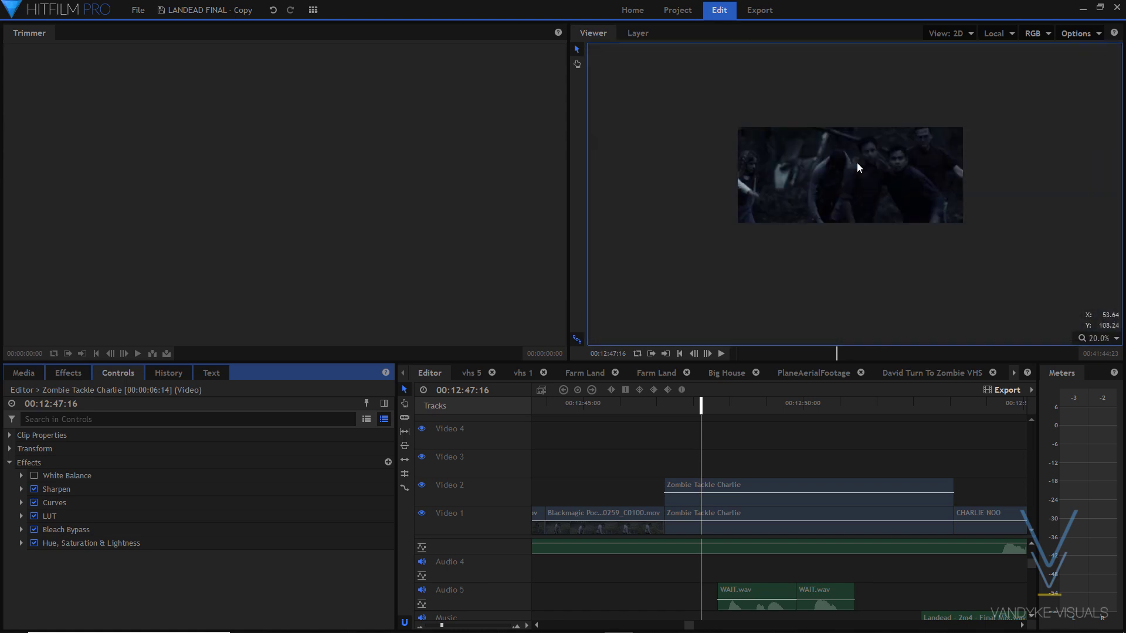
pyautogui.scroll(5, 858, 164)
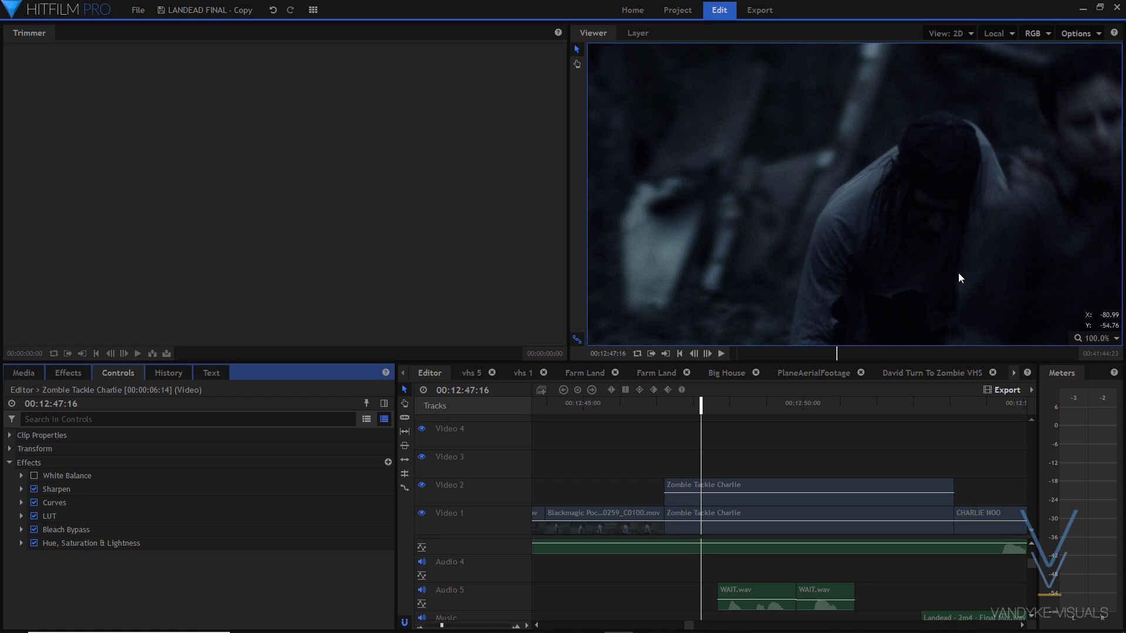
pyautogui.click(1082, 340)
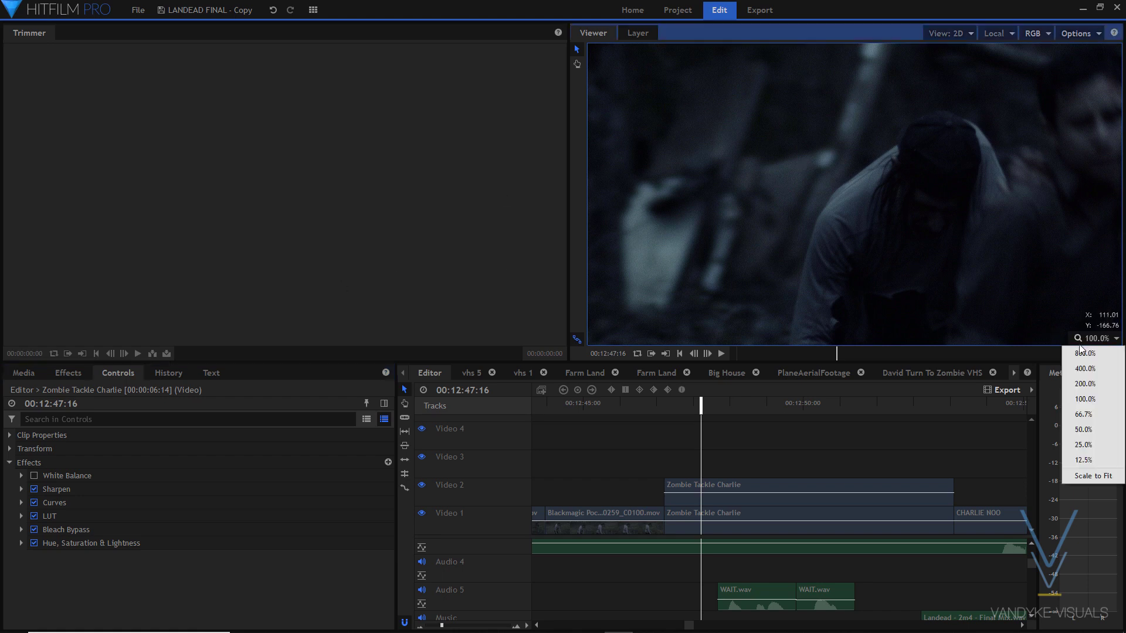
pyautogui.click(1083, 476)
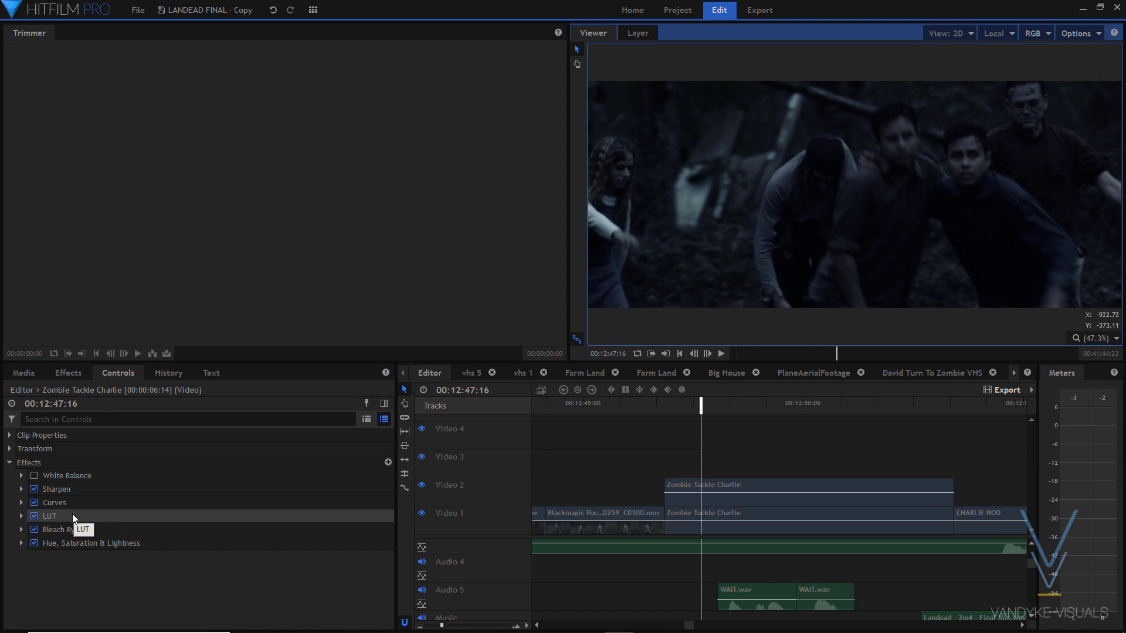
# Toggle Sharpen off and back on to compare the shot with and without sharpening
pyautogui.click(22, 489)
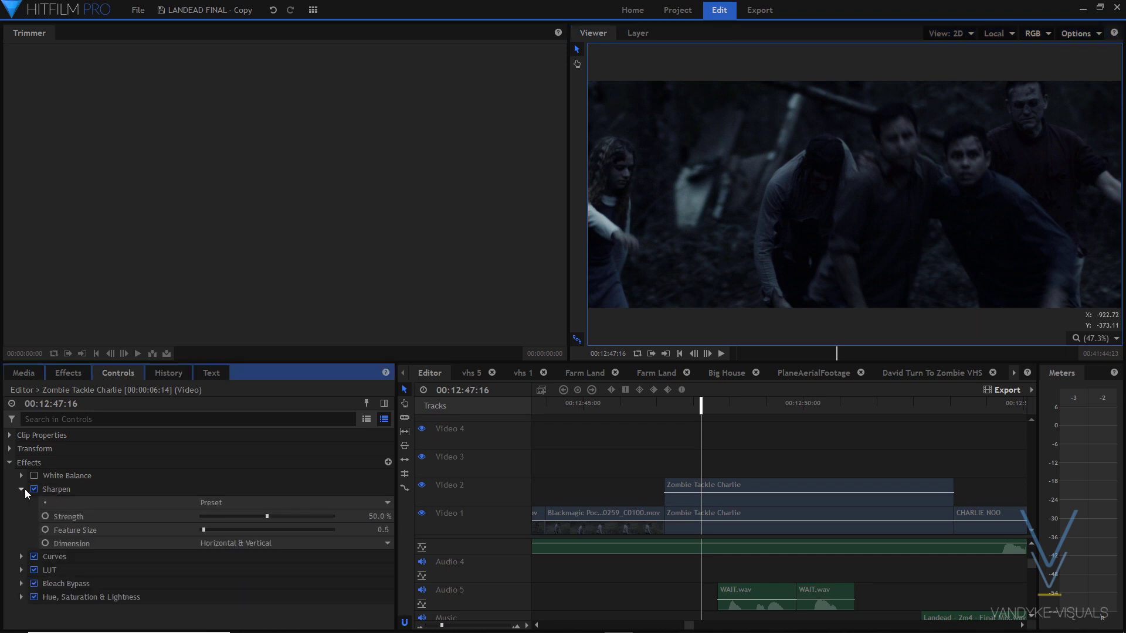
pyautogui.click(35, 490)
pyautogui.click(34, 490)
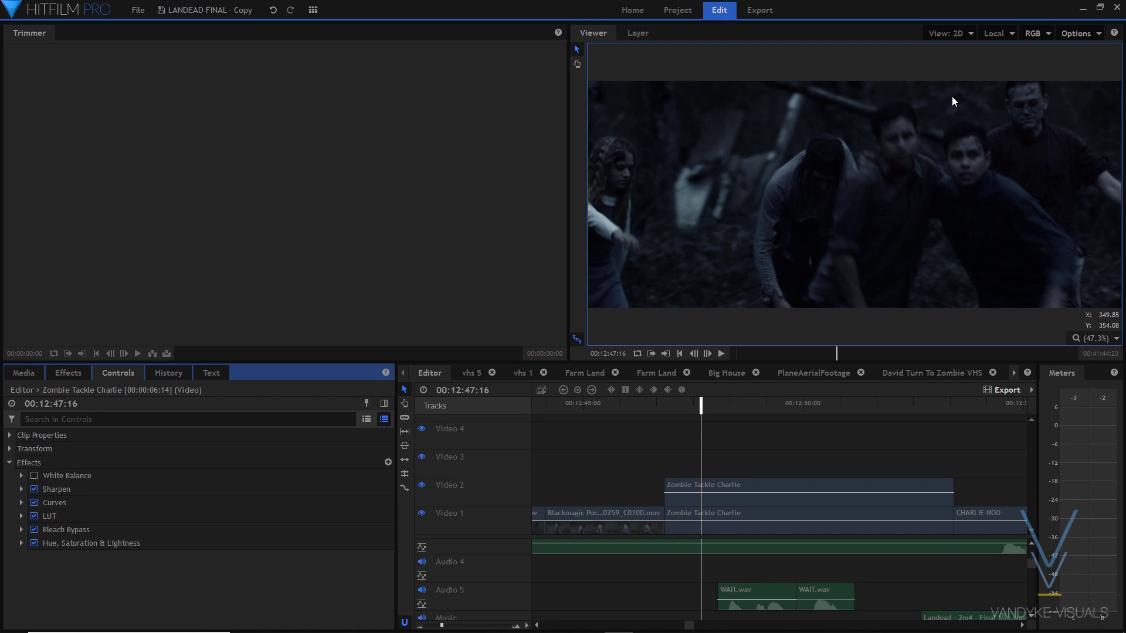
# Zoom around the Viewer and return it to Scale to Fit
pyautogui.scroll(6, 947, 99)
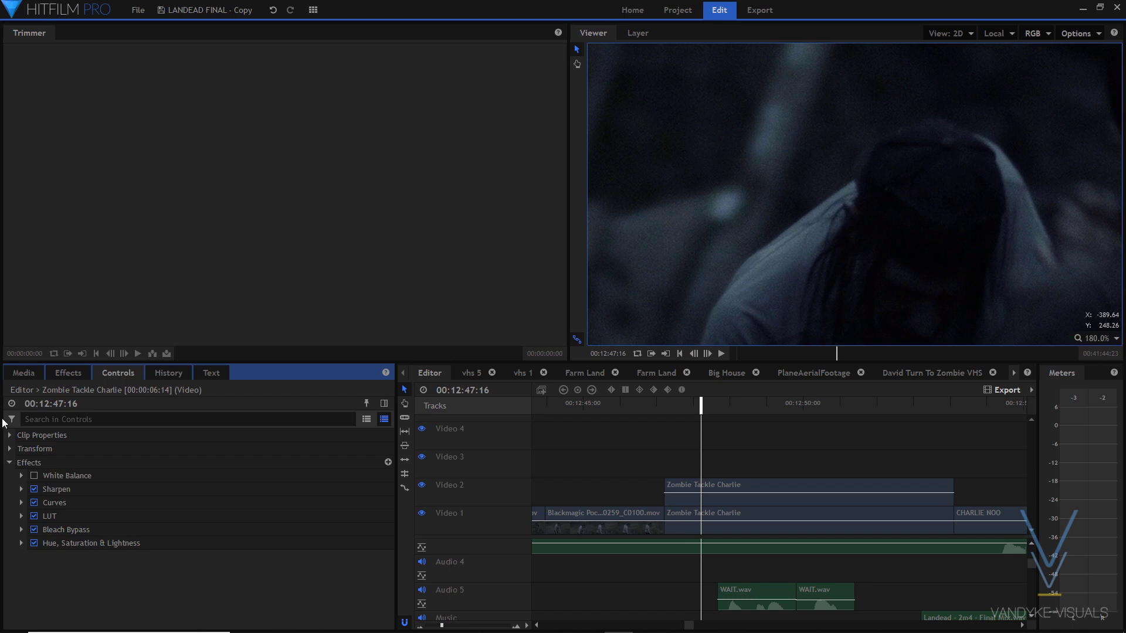
pyautogui.click(1082, 340)
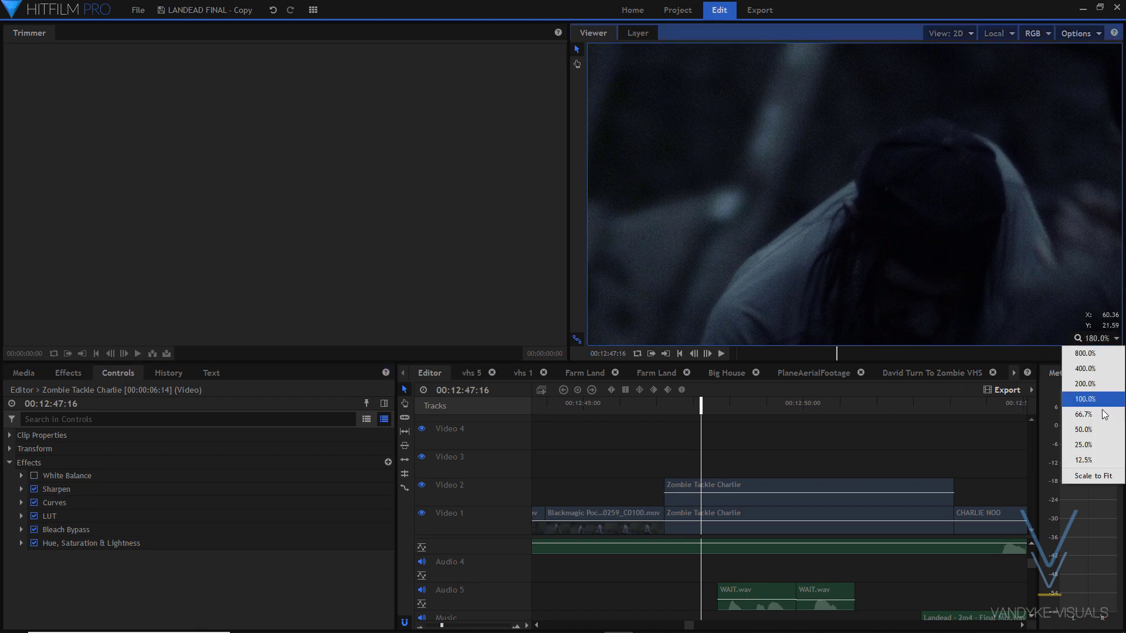
pyautogui.click(1091, 476)
pyautogui.scroll(2, 878, 232)
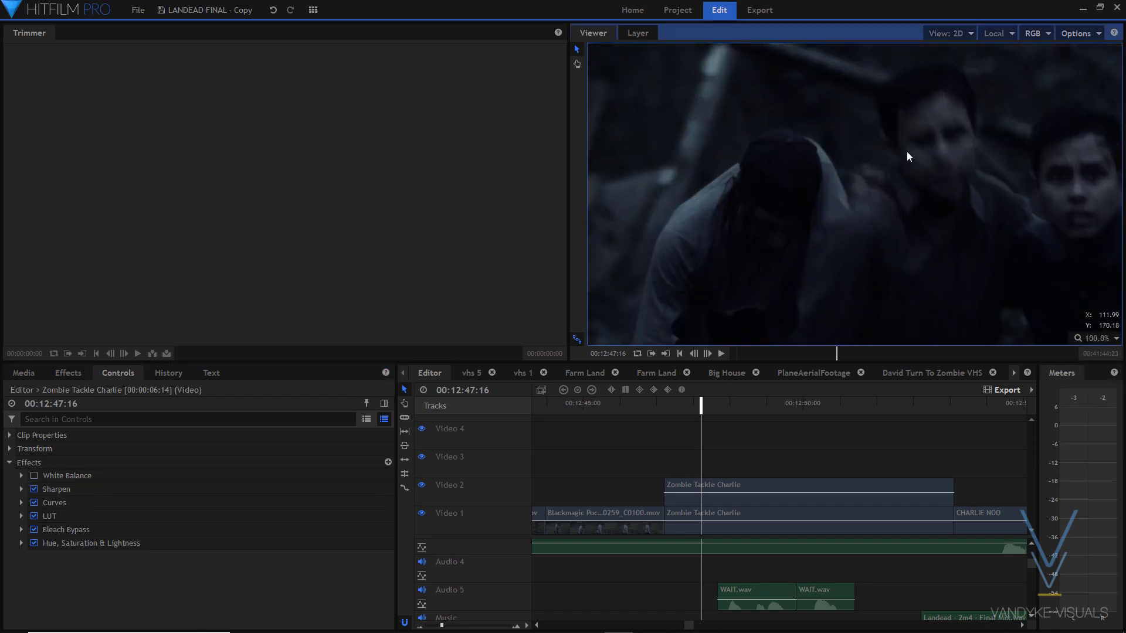
pyautogui.scroll(3, 744, 166)
pyautogui.scroll(-3, 762, 179)
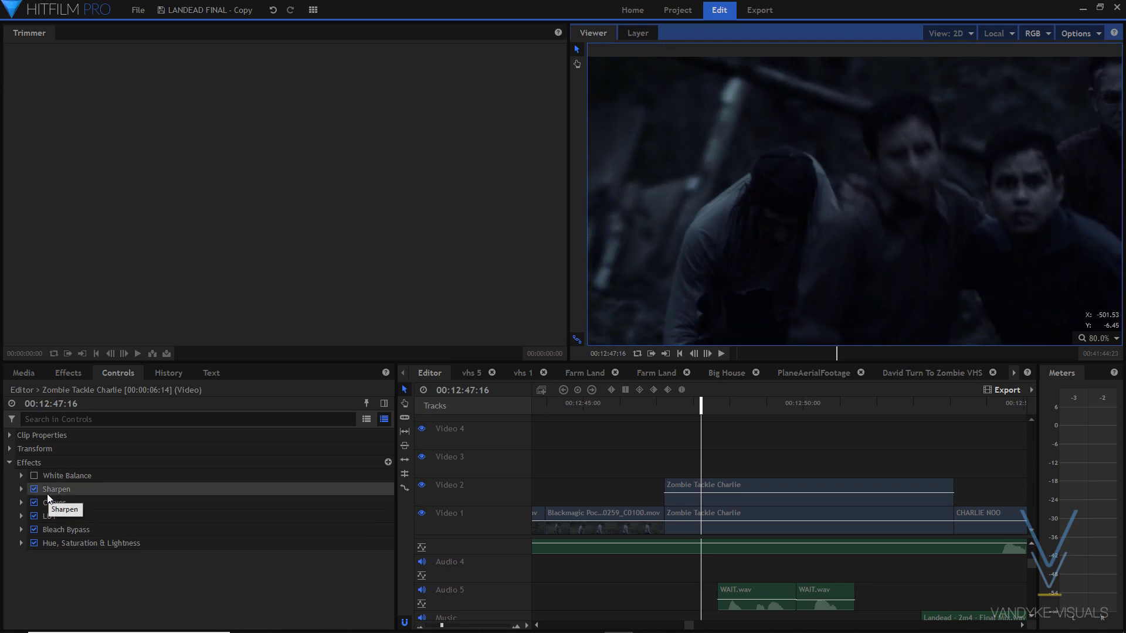
pyautogui.click(1103, 339)
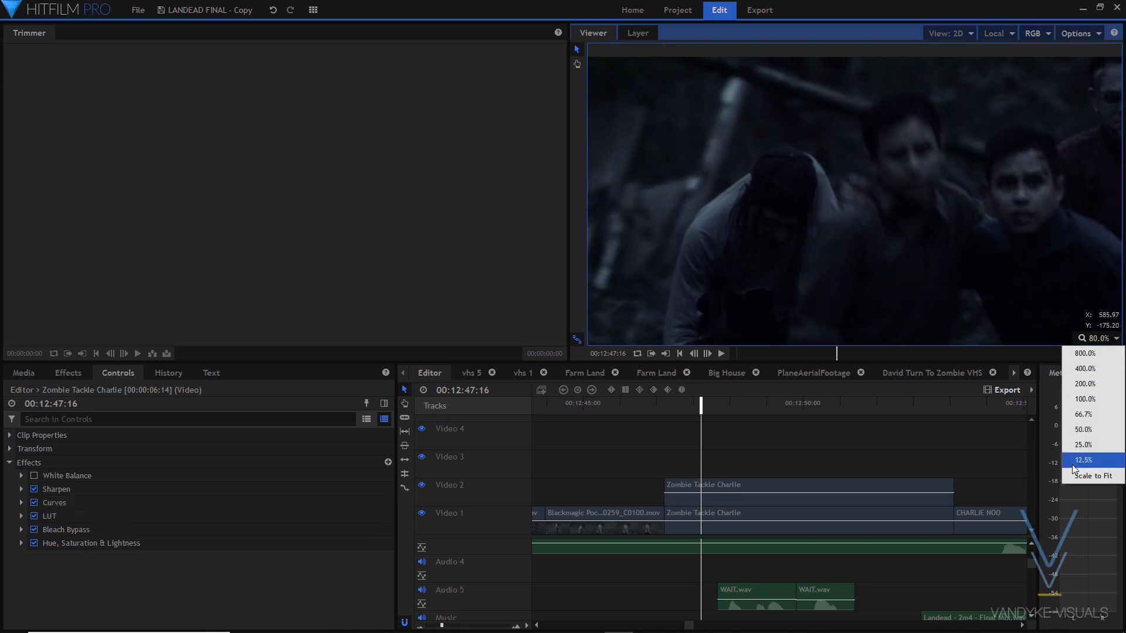
pyautogui.click(1084, 476)
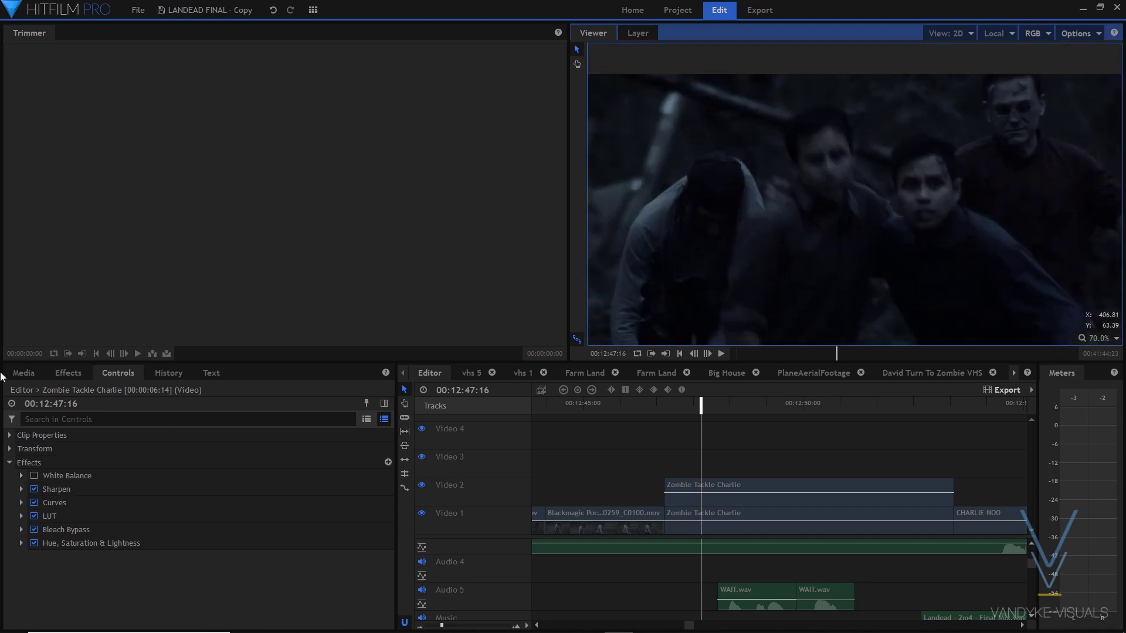
# Toggle White Balance on and off to compare the blue cast, with the Viewer at Scale to Fit
pyautogui.click(34, 476)
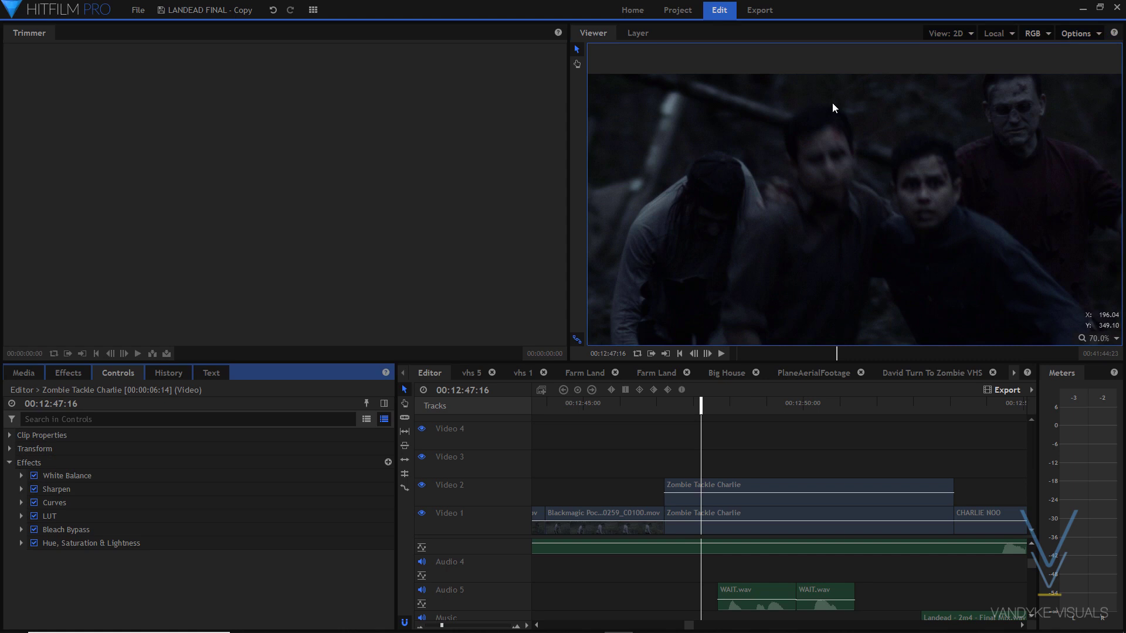
pyautogui.scroll(-4, 956, 156)
pyautogui.scroll(3, 956, 156)
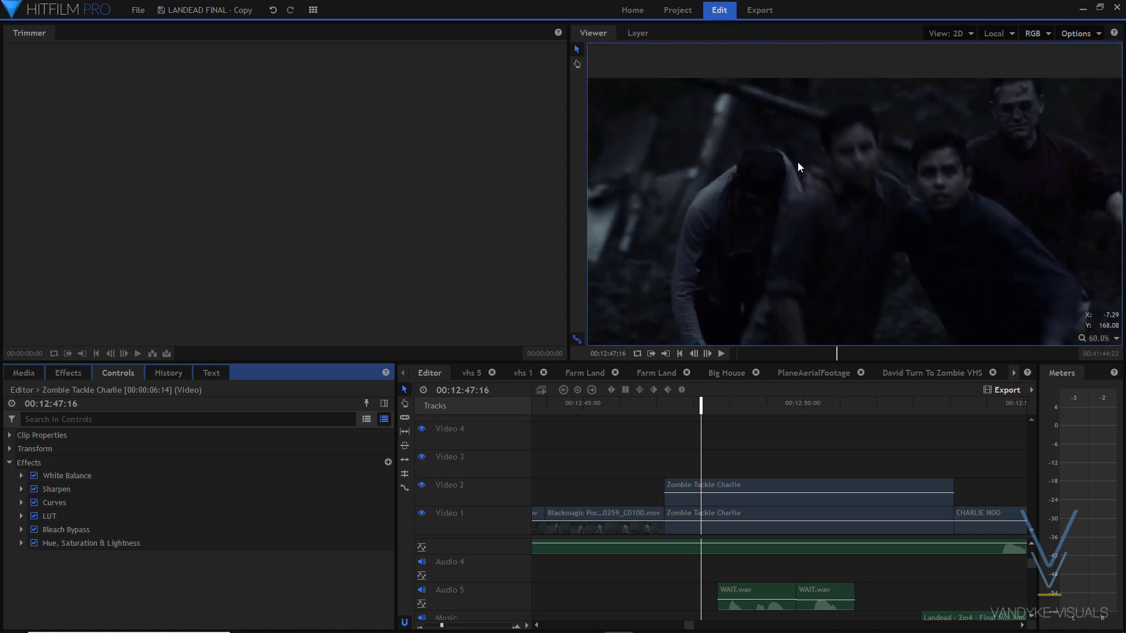
pyautogui.scroll(3, 906, 172)
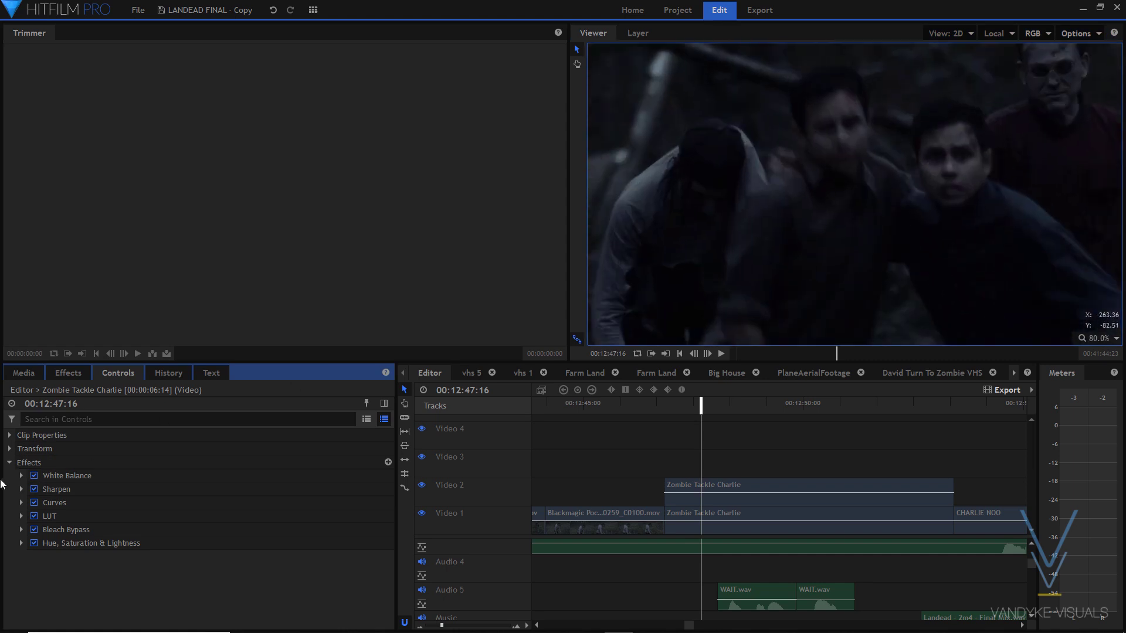
pyautogui.click(34, 476)
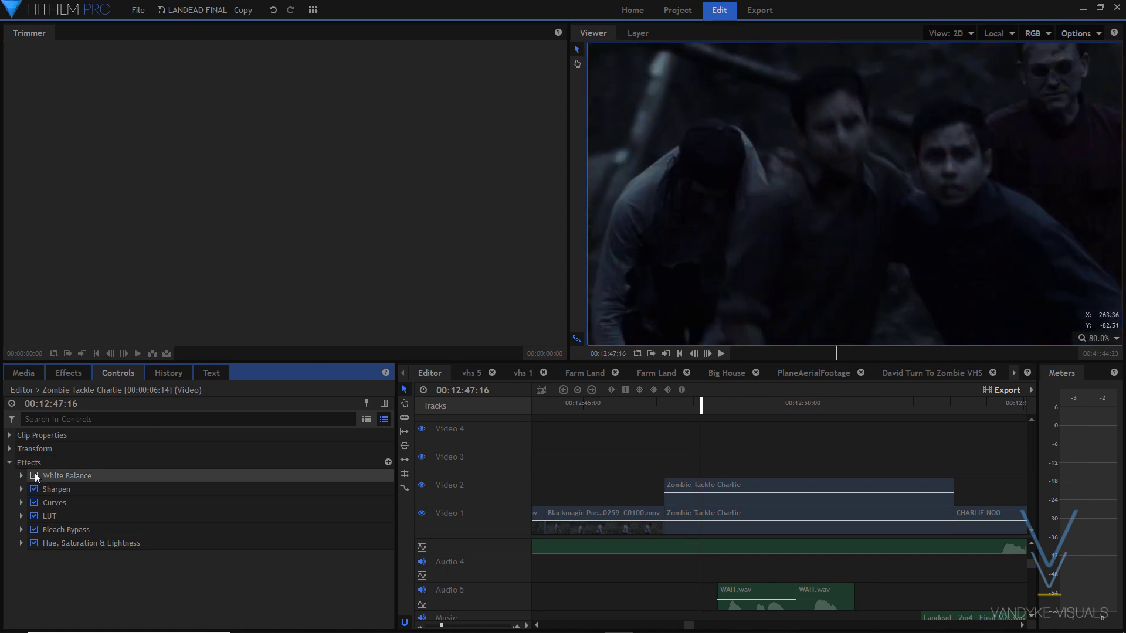
pyautogui.click(1103, 338)
pyautogui.click(1092, 476)
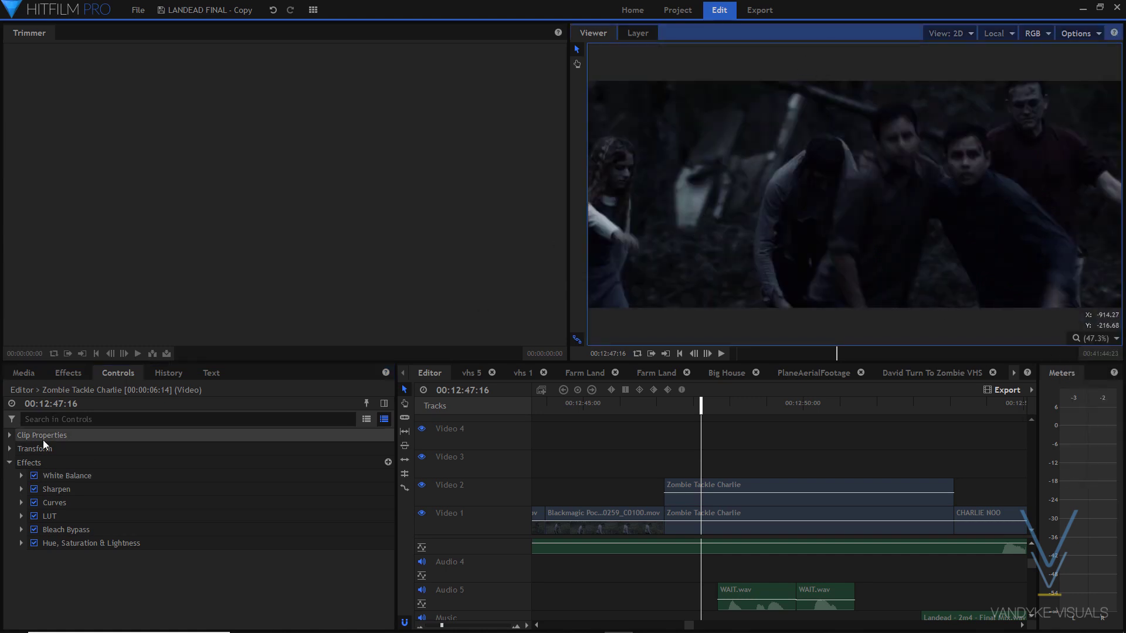
# Check White Balance's colour picker without changes, leave White Balance enabled and collapsed, and refit the Viewer
pyautogui.click(21, 476)
pyautogui.click(388, 489)
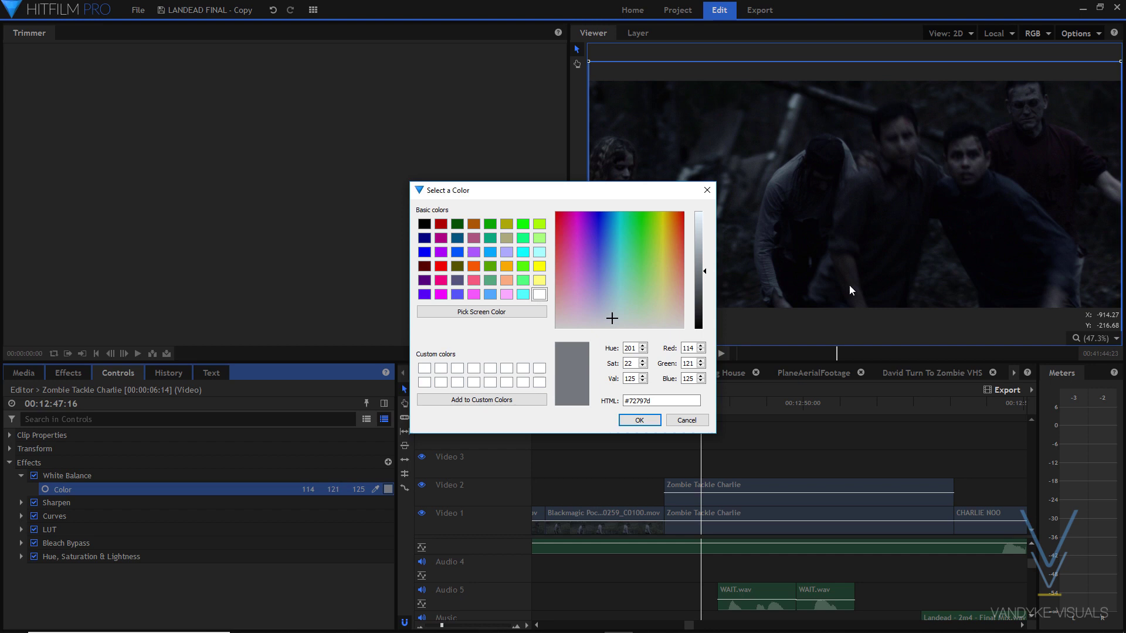
pyautogui.click(686, 421)
pyautogui.scroll(3, 868, 178)
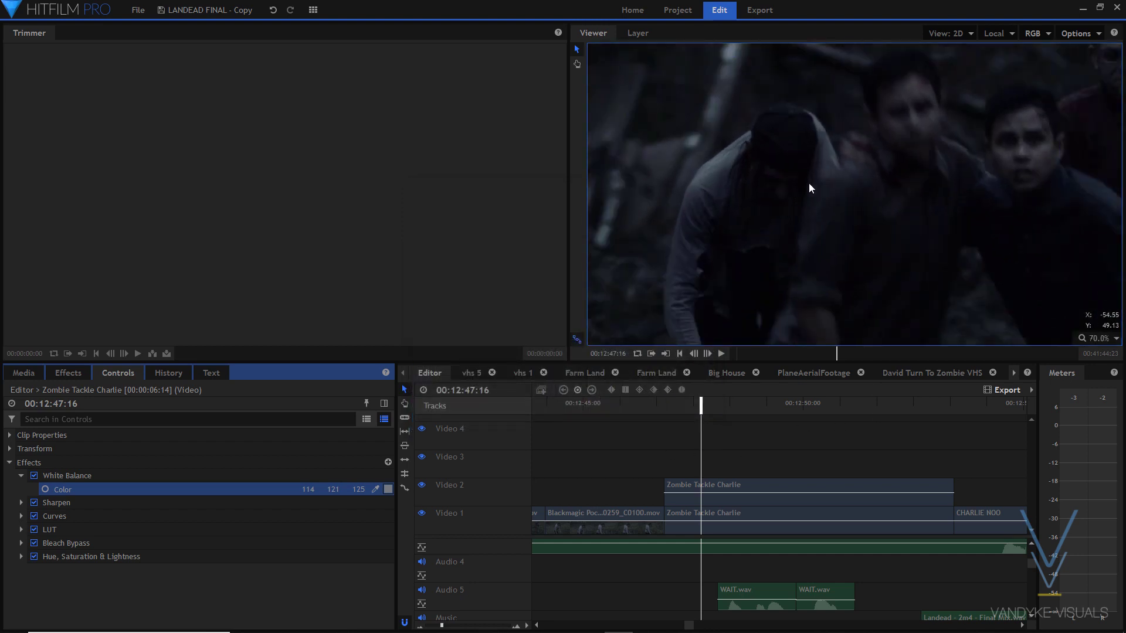
pyautogui.click(34, 476)
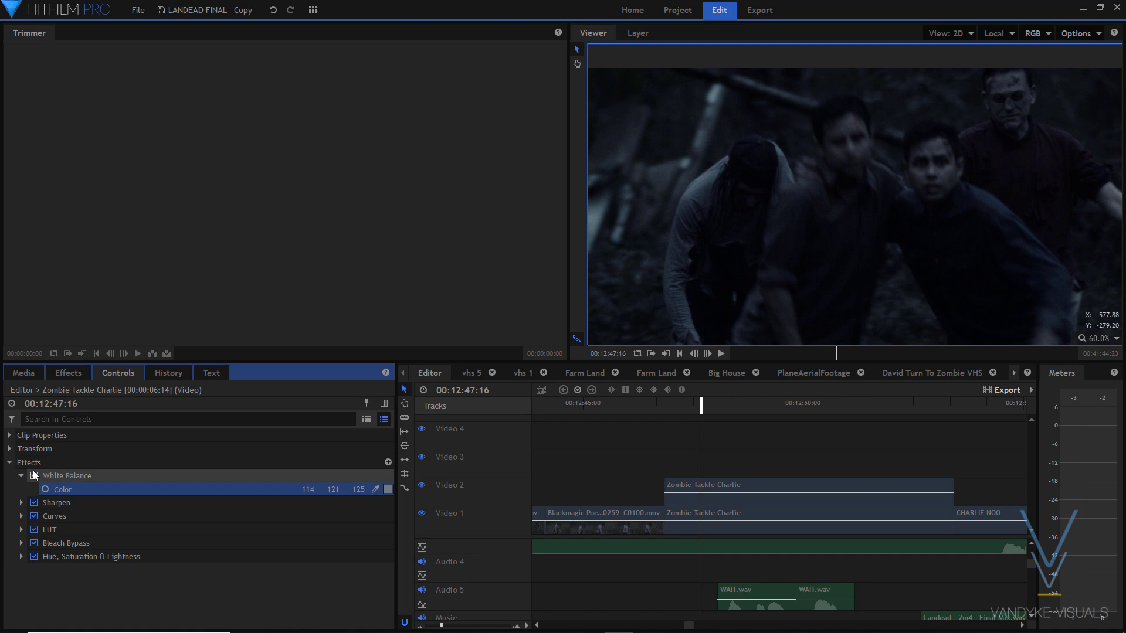
pyautogui.click(21, 476)
pyautogui.click(1116, 338)
pyautogui.click(1091, 472)
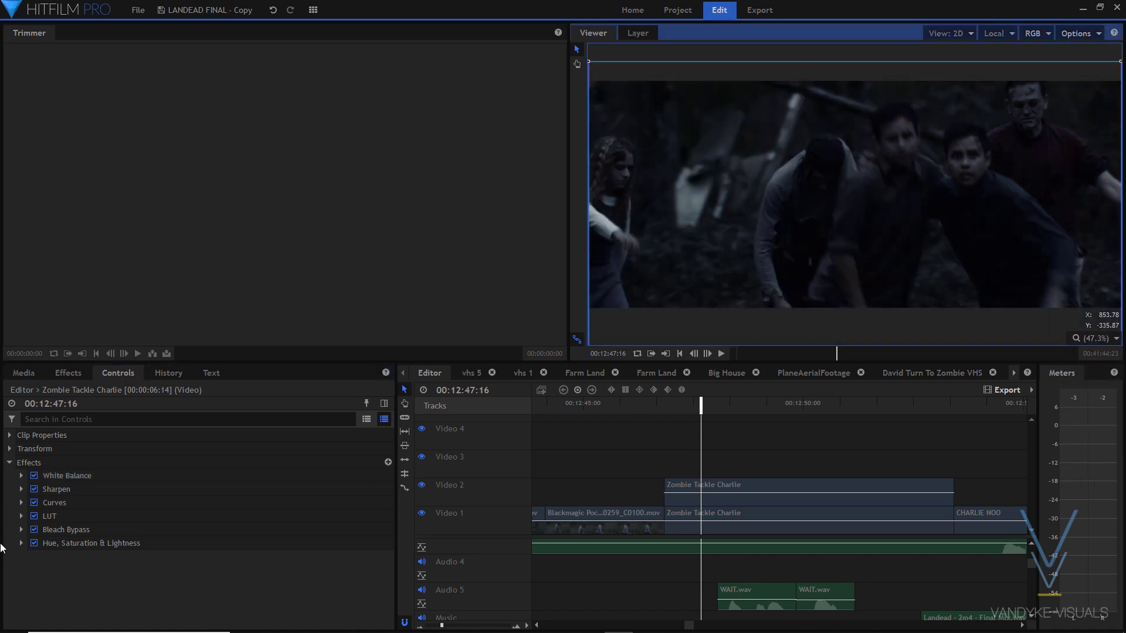
# Disable White Balance, Sharpen, Curves, LUT, Bleach Bypass and Hue, Saturation & Lightness
pyautogui.click(34, 475)
pyautogui.click(34, 489)
pyautogui.click(34, 503)
pyautogui.click(34, 516)
pyautogui.click(34, 530)
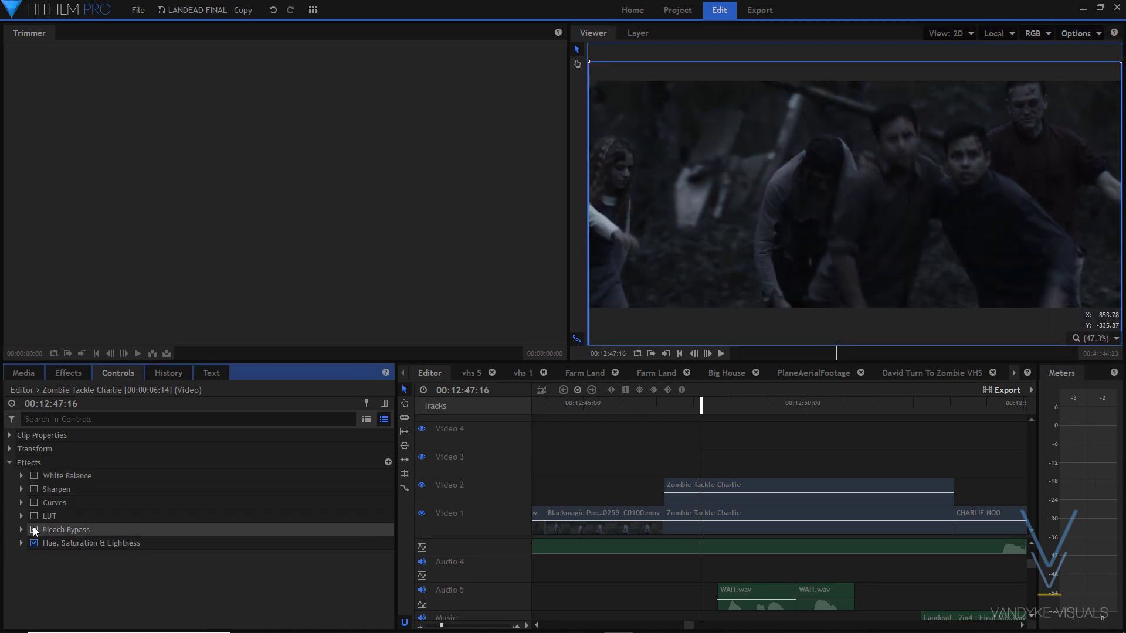
pyautogui.click(34, 543)
# Hide the Video 2 layer, briefly showing it again to compare the ungraded shot
pyautogui.click(423, 486)
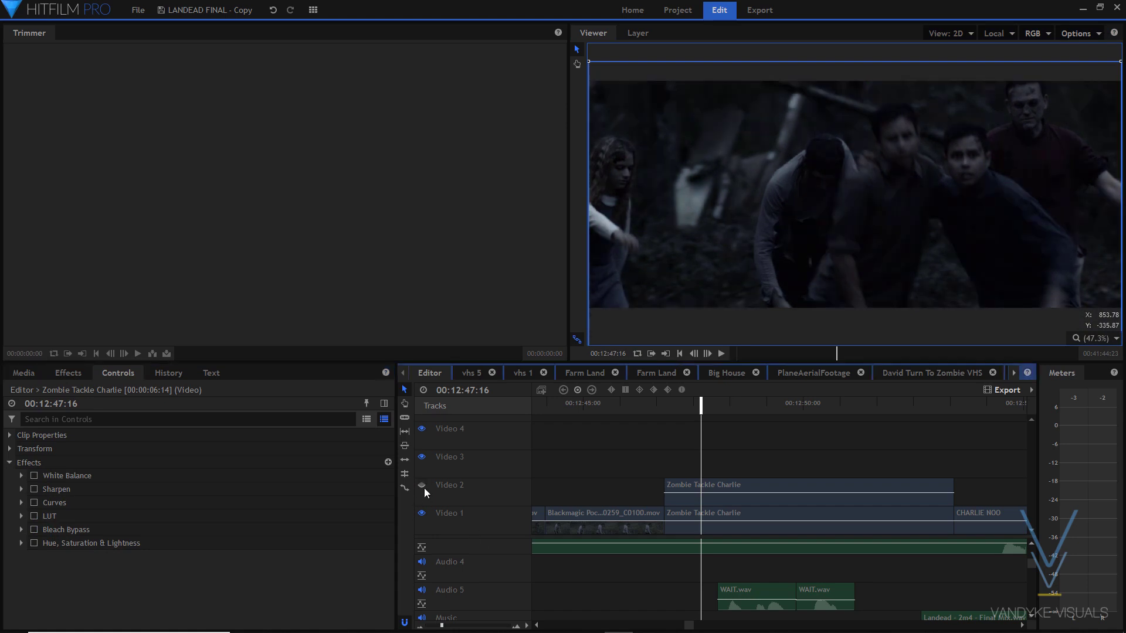
pyautogui.click(423, 487)
pyautogui.click(422, 486)
pyautogui.click(423, 487)
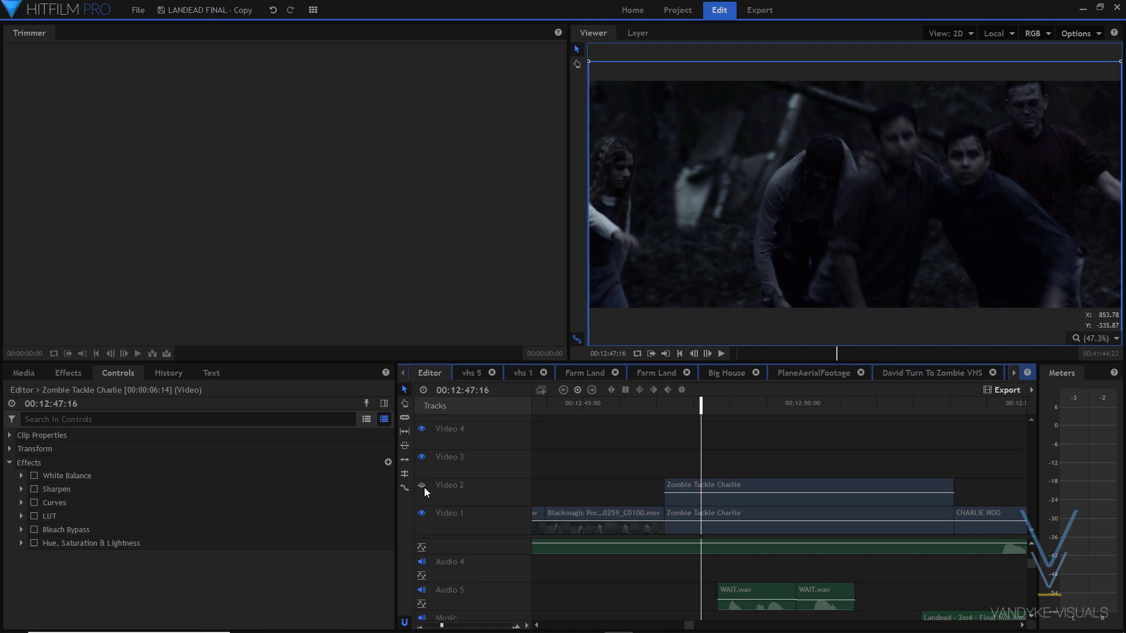